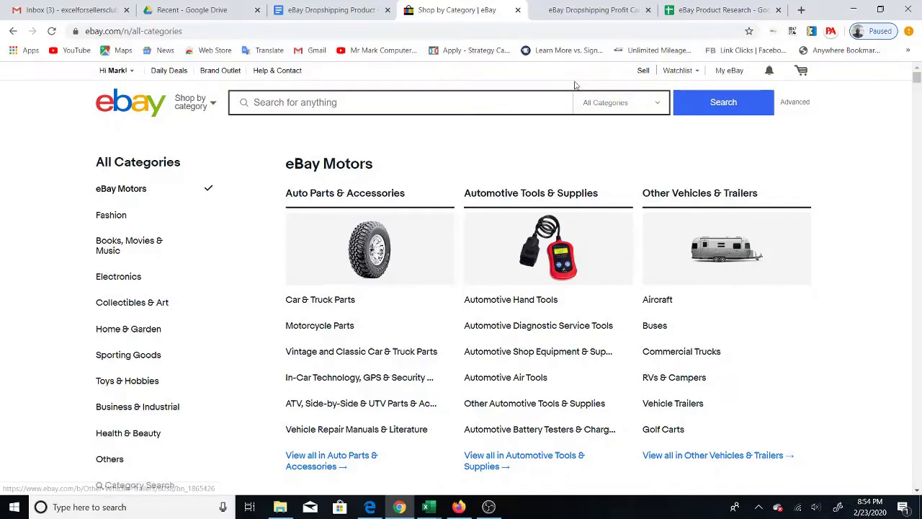
# - Review the eBay category page, the dropshipping profit calculator, the product research spreadsheet and the document listing the manual research steps
pyautogui.click(328, 11)
pyautogui.click(438, 9)
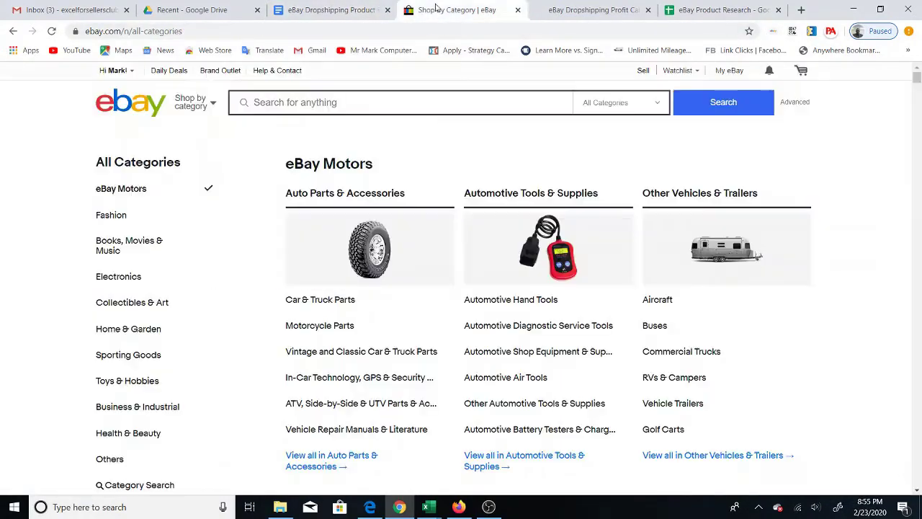
pyautogui.click(582, 15)
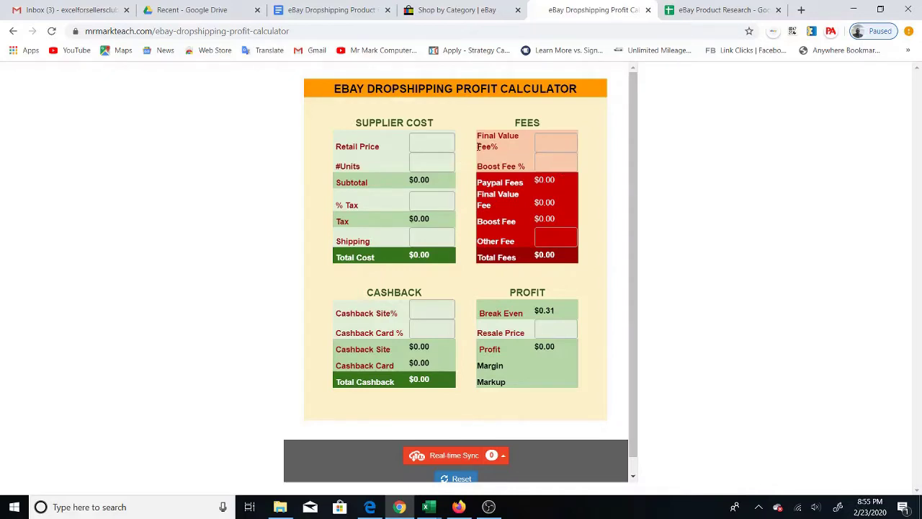
pyautogui.click(688, 10)
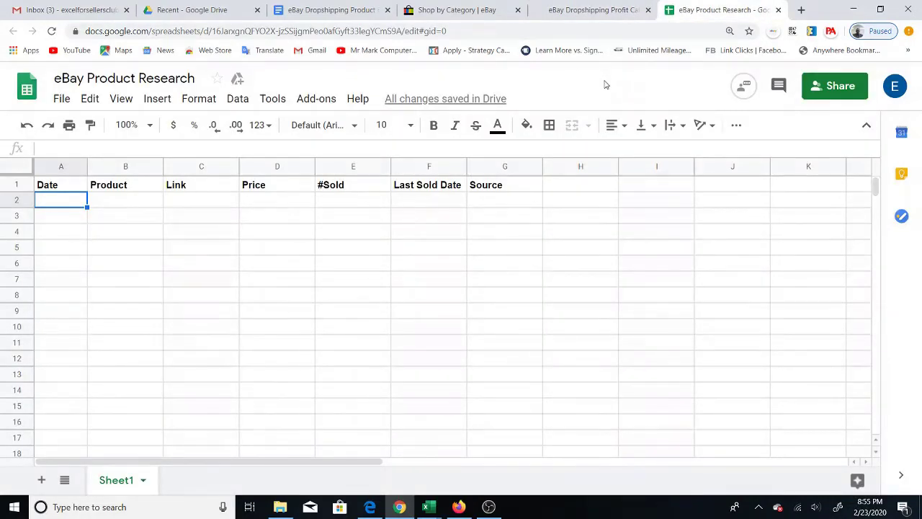
pyautogui.click(460, 12)
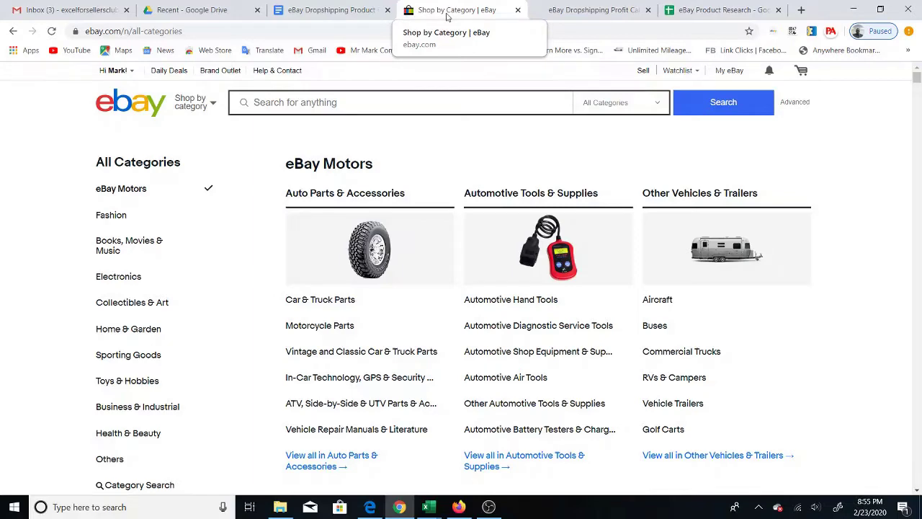
pyautogui.click(322, 14)
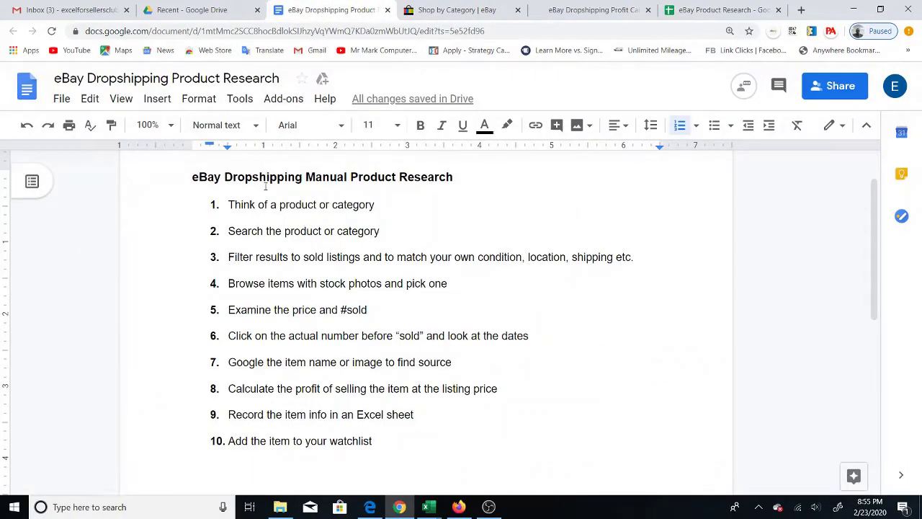
# - Return to the eBay category page and search all categories for "pancake mix"
pyautogui.click(441, 10)
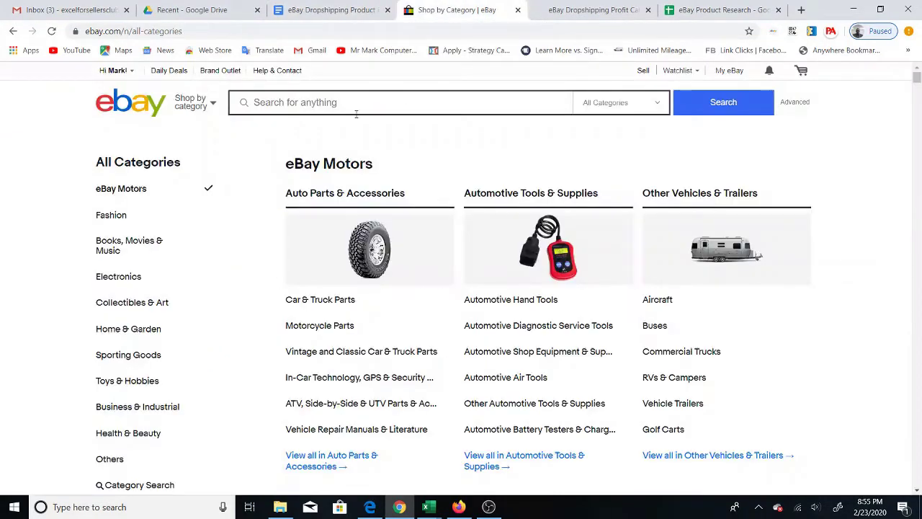
pyautogui.click(284, 103)
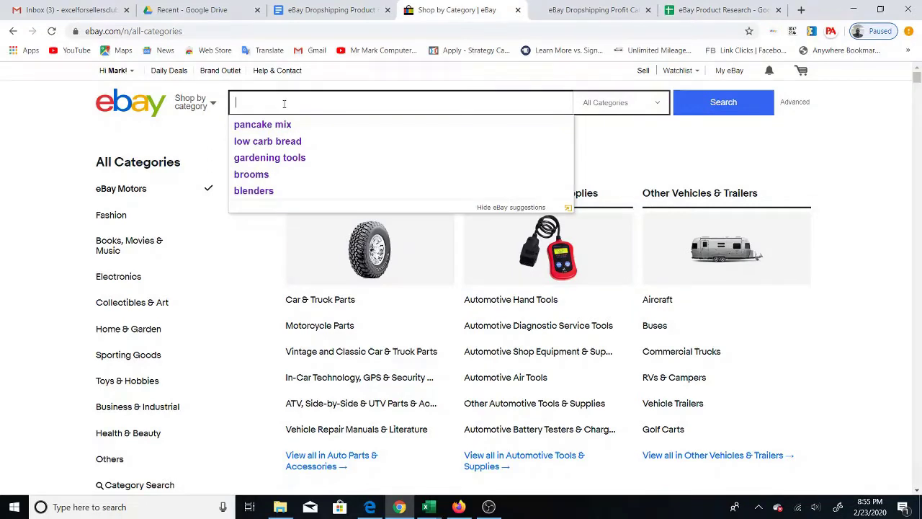
pyautogui.write('pancak')
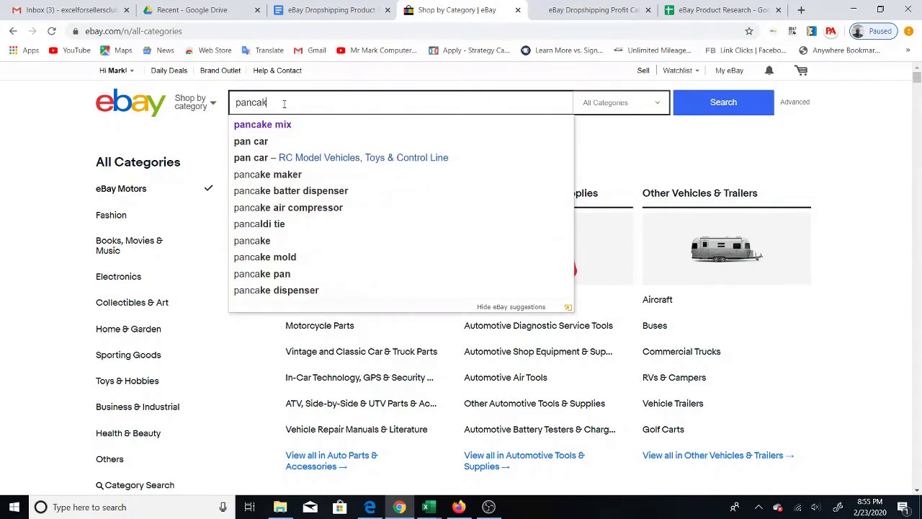
pyautogui.write('e mix')
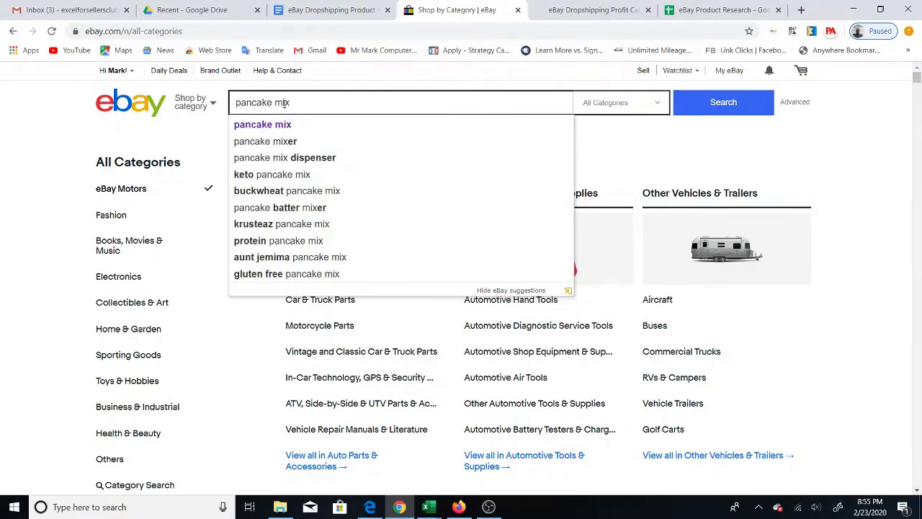
pyautogui.press('Return')
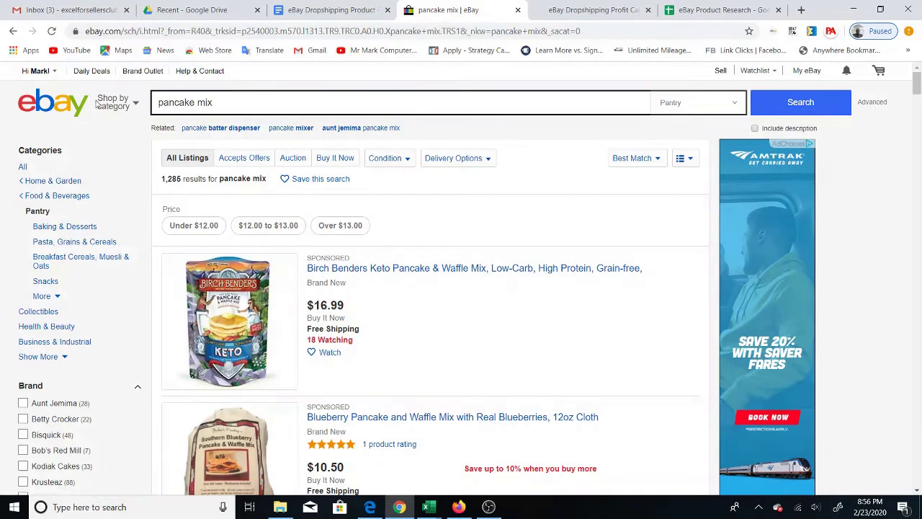
# - Open the advanced search for pancake mix and restrict it to sold listings
pyautogui.click(872, 103)
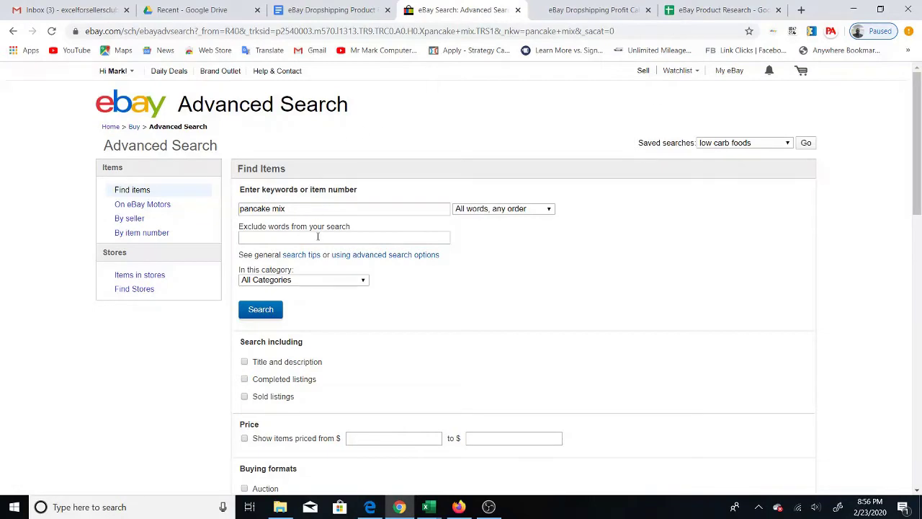
pyautogui.scroll(-1, 357, 254)
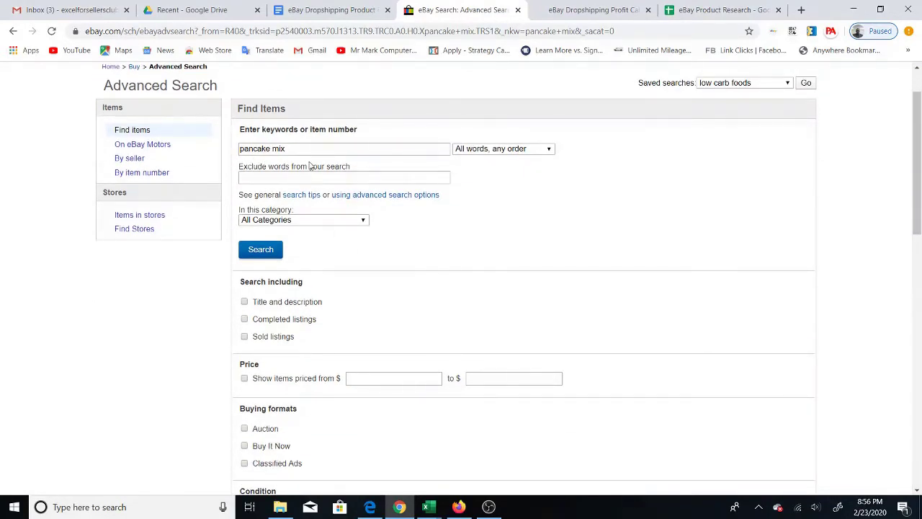
pyautogui.scroll(-1, 327, 238)
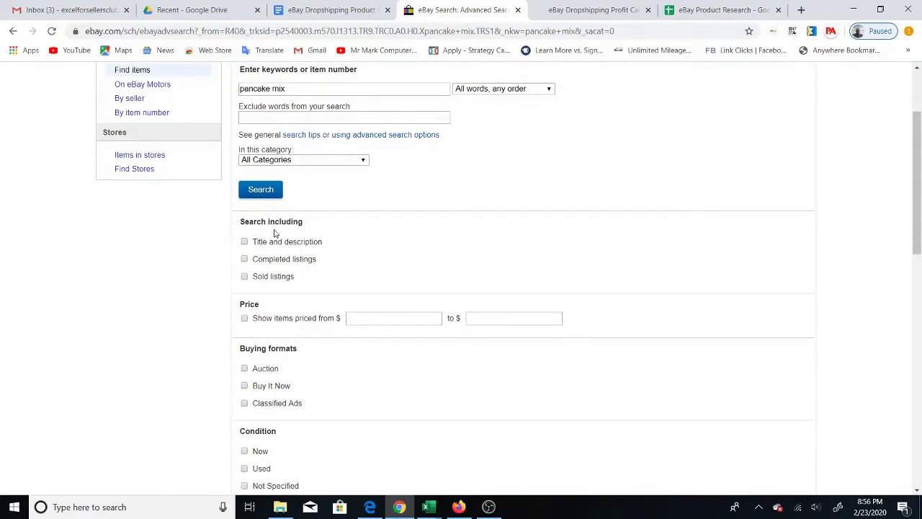
pyautogui.scroll(-1, 428, 153)
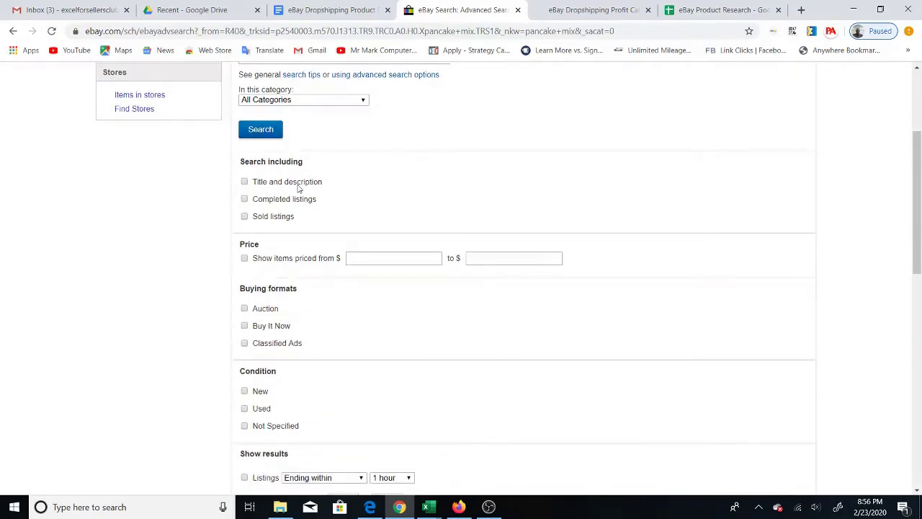
pyautogui.scroll(2, 333, 195)
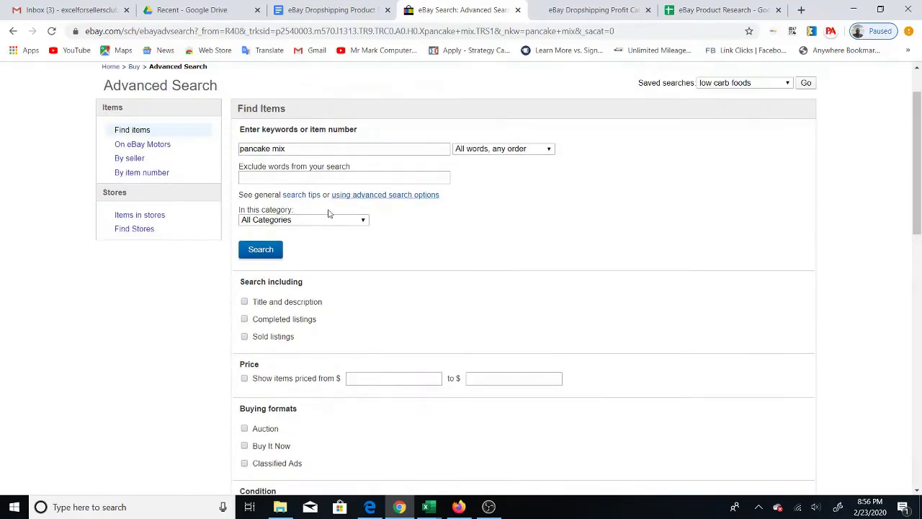
pyautogui.click(244, 337)
# - Limit the advanced search to the Buy It Now buying format and New condition
pyautogui.scroll(-2, 323, 287)
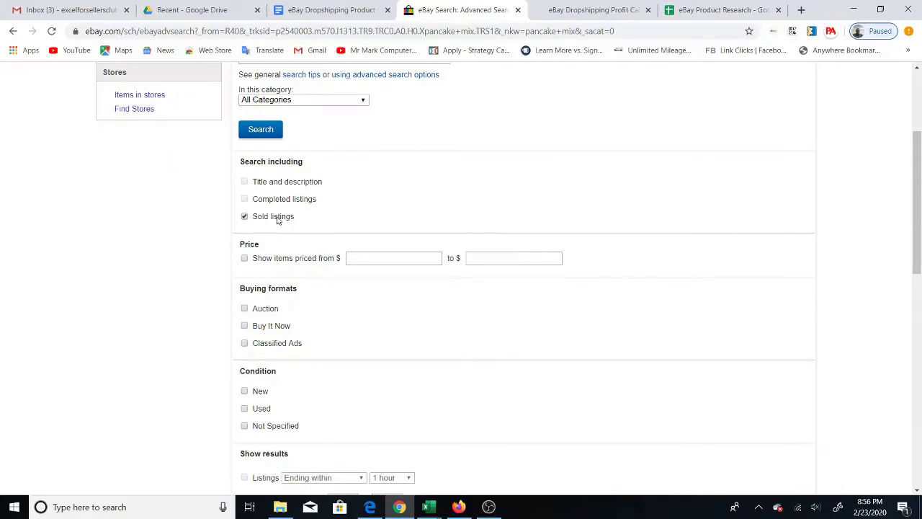
pyautogui.scroll(-3, 355, 218)
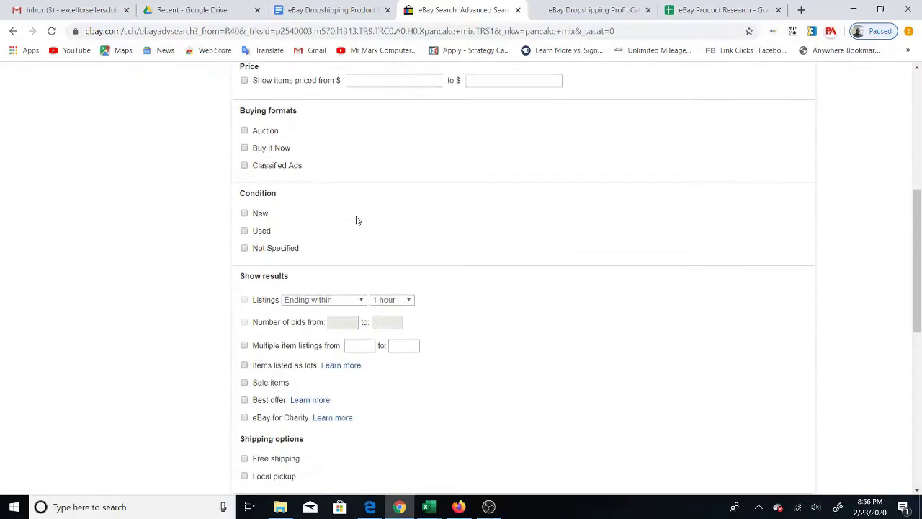
pyautogui.scroll(2, 356, 205)
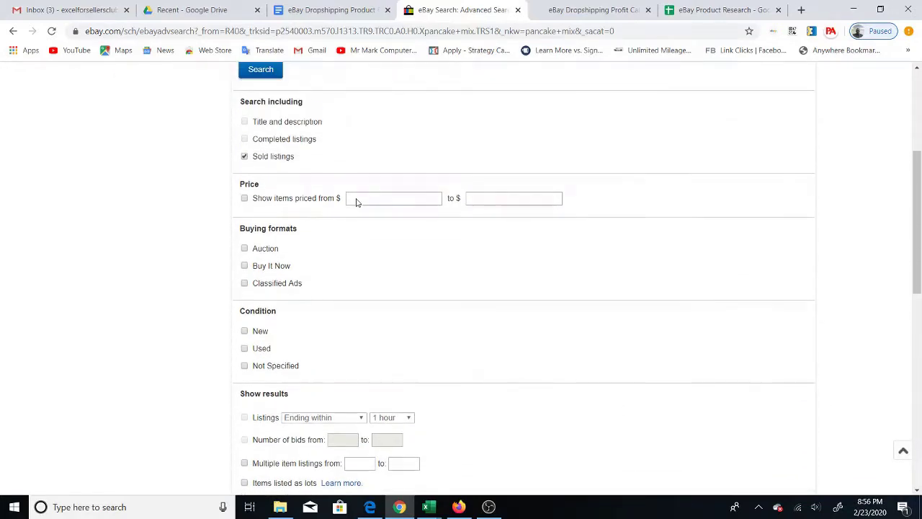
pyautogui.click(245, 266)
pyautogui.scroll(-1, 358, 277)
pyautogui.scroll(-2, 360, 277)
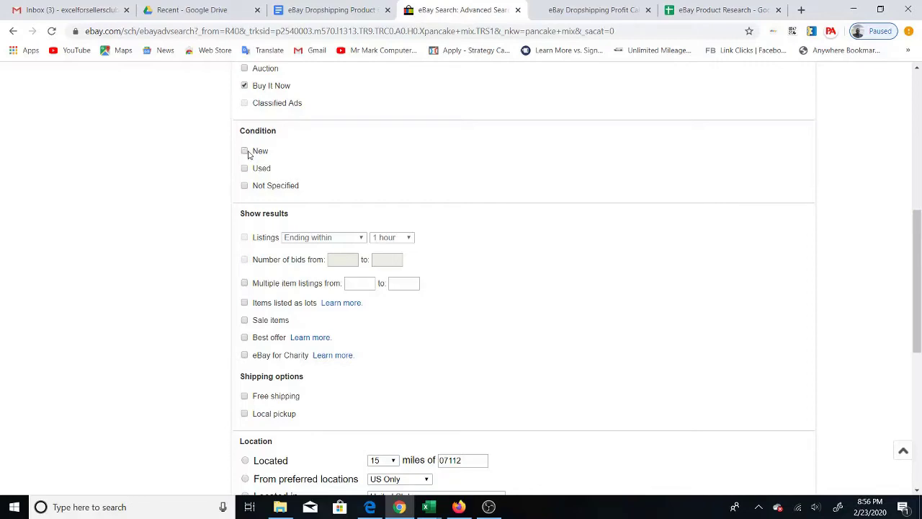
pyautogui.click(245, 151)
# - Require free shipping and the US Only preferred location, and run the advanced search
pyautogui.scroll(-3, 415, 184)
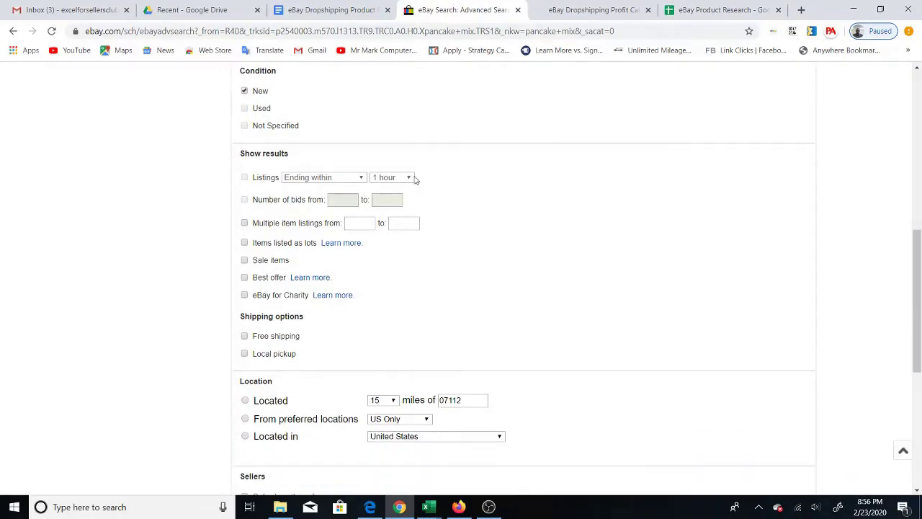
pyautogui.scroll(1, 328, 162)
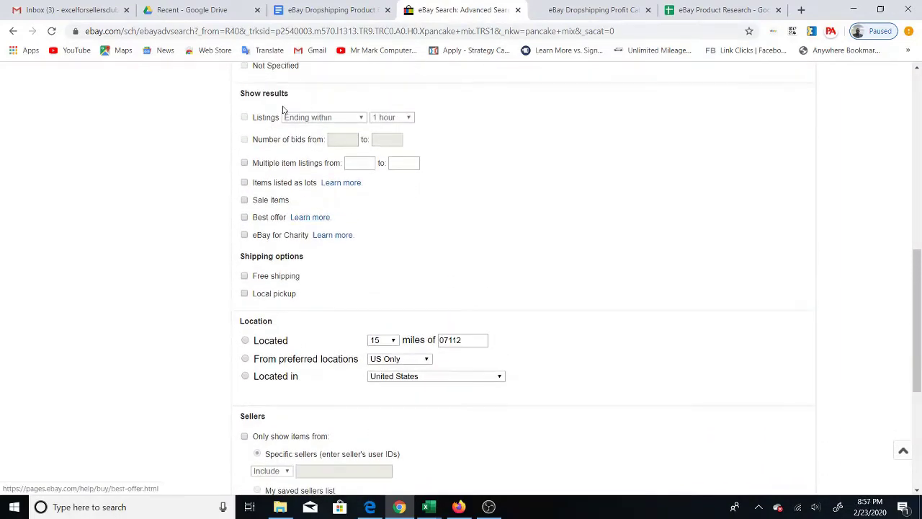
pyautogui.scroll(-1, 327, 187)
pyautogui.scroll(-1, 327, 190)
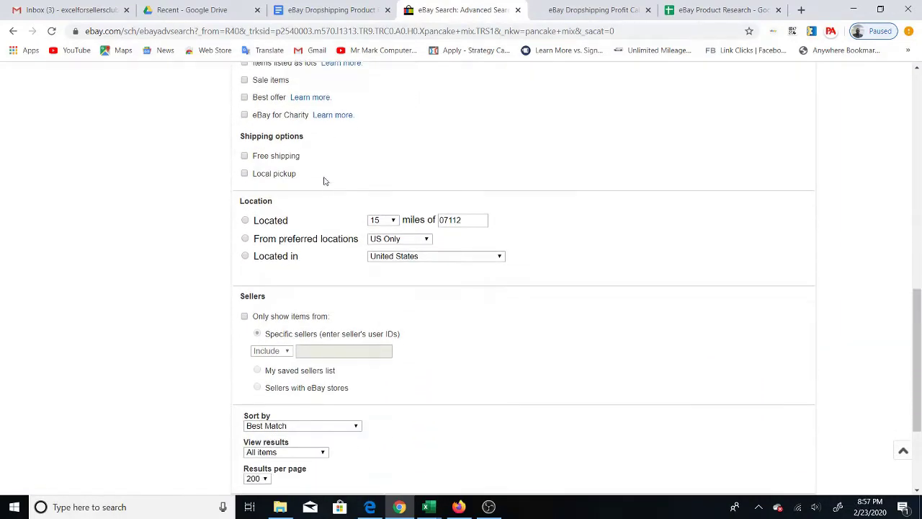
pyautogui.click(245, 157)
pyautogui.scroll(-1, 310, 193)
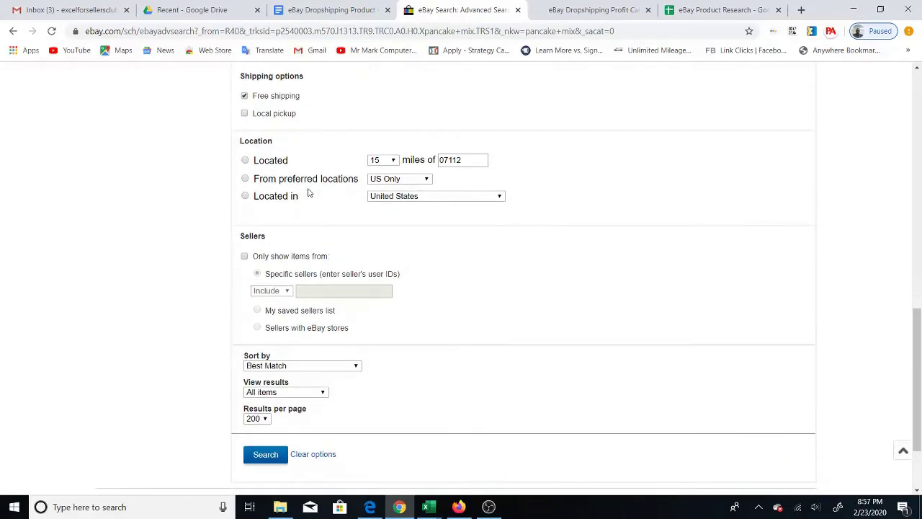
pyautogui.click(245, 179)
pyautogui.scroll(-3, 391, 212)
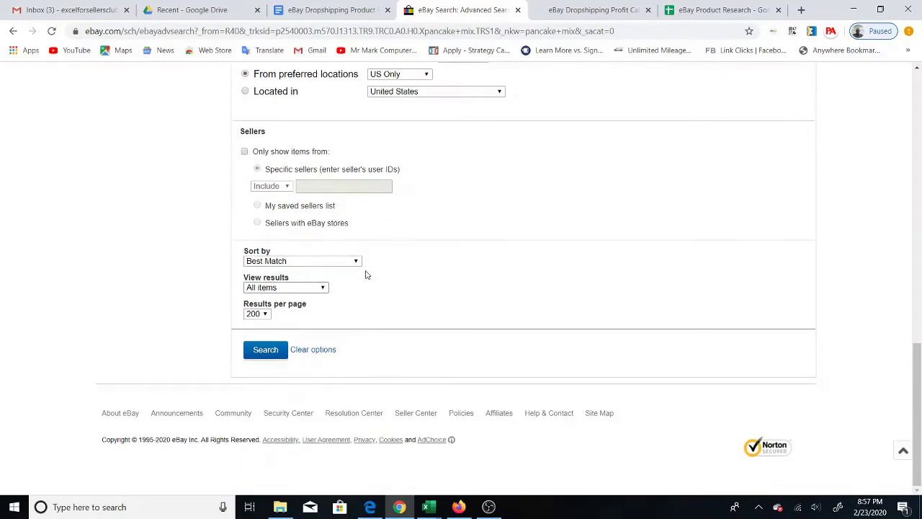
pyautogui.click(265, 350)
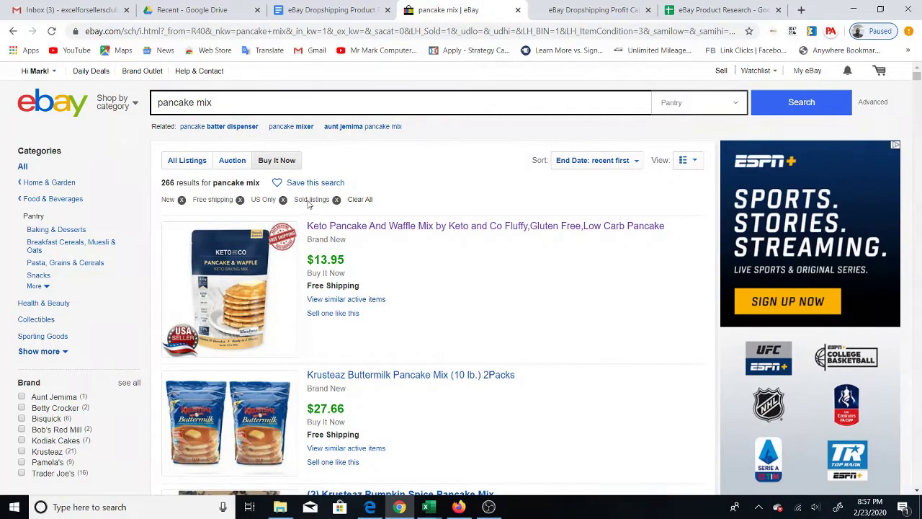
# - Examine the result count and browse the sold pancake mix listings, comparing their photos and prices to find a candidate product
pyautogui.tripleClick(163, 185)
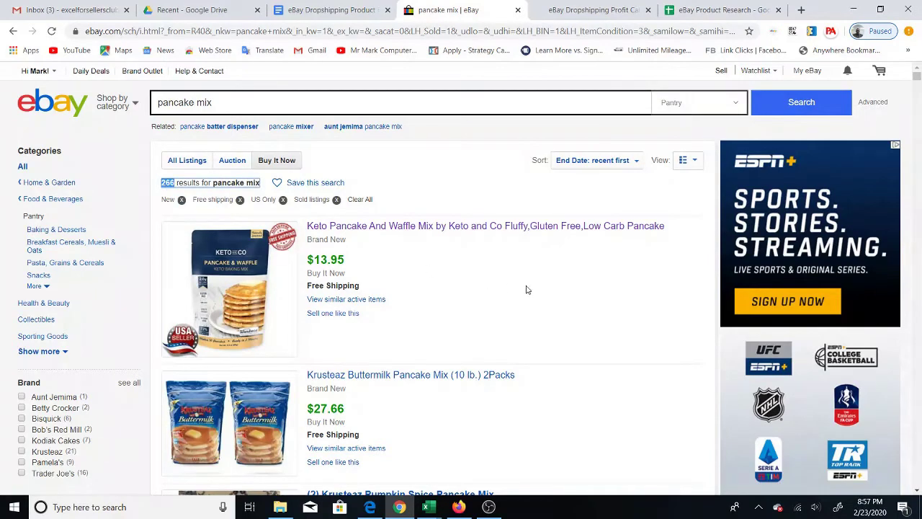
pyautogui.scroll(-2, 530, 289)
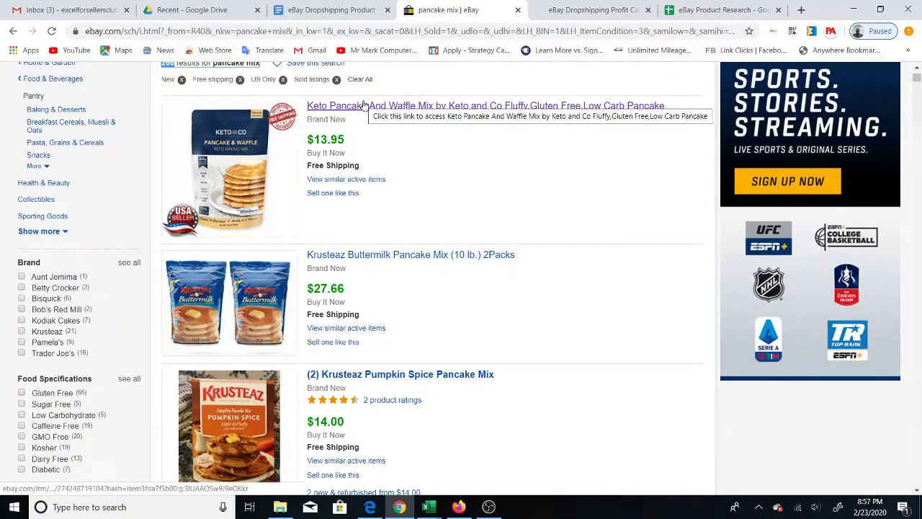
pyautogui.scroll(-3, 362, 252)
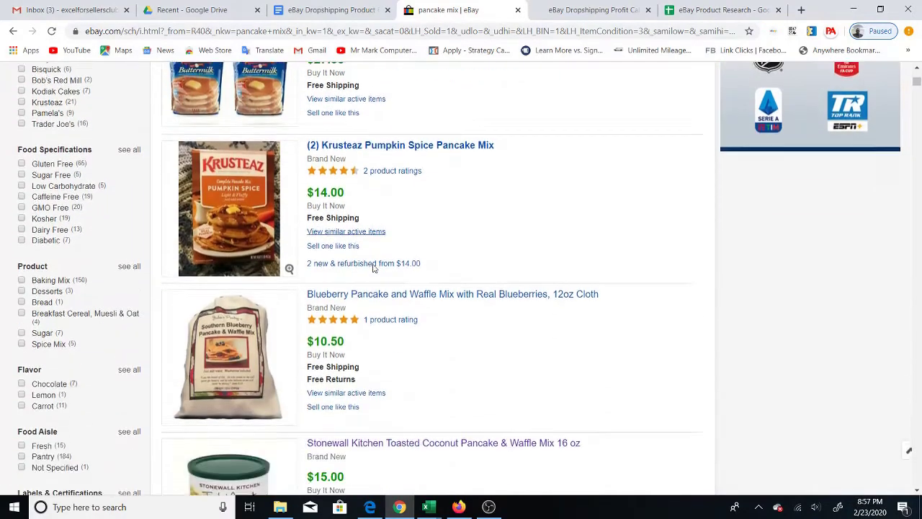
pyautogui.scroll(-3, 366, 295)
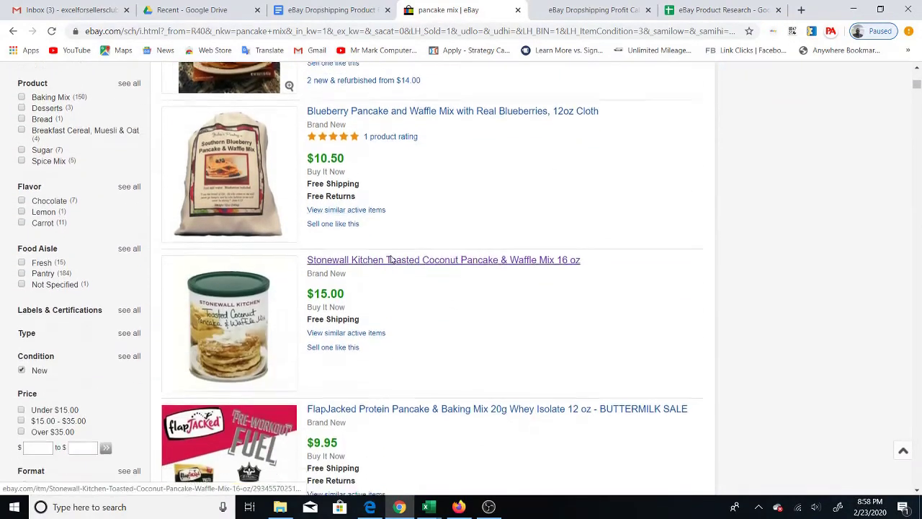
pyautogui.scroll(-6, 360, 270)
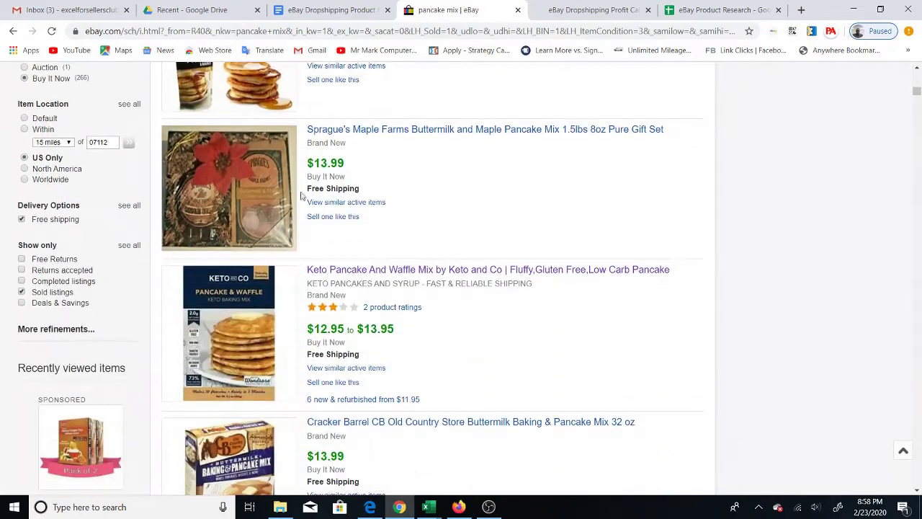
pyautogui.scroll(-3, 377, 335)
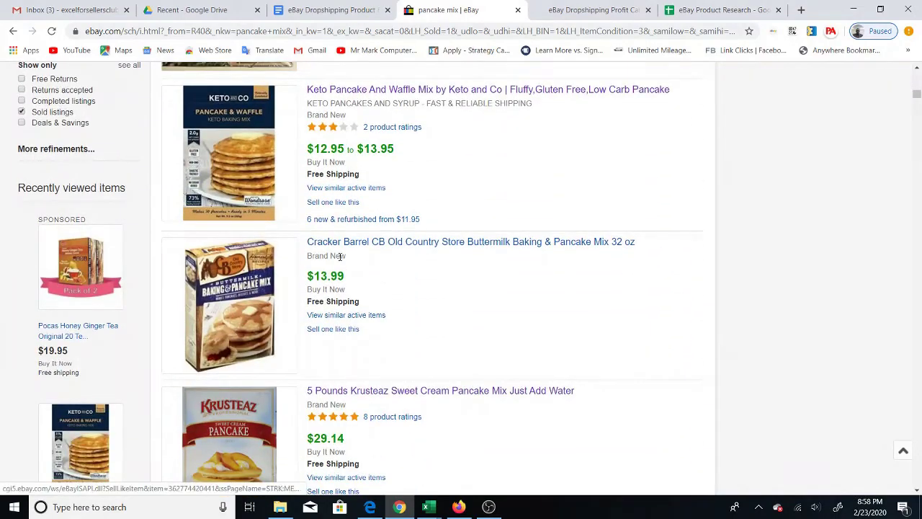
pyautogui.scroll(10, 375, 313)
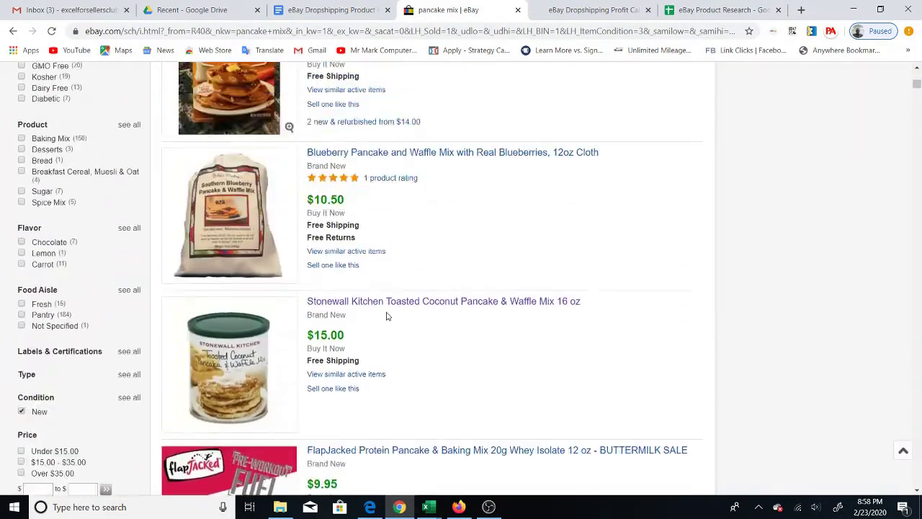
pyautogui.scroll(7, 382, 310)
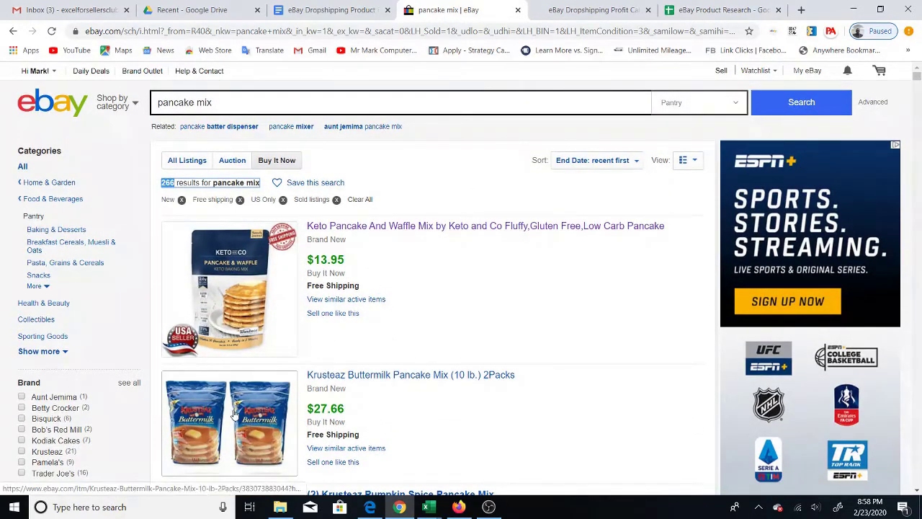
pyautogui.scroll(-3, 267, 378)
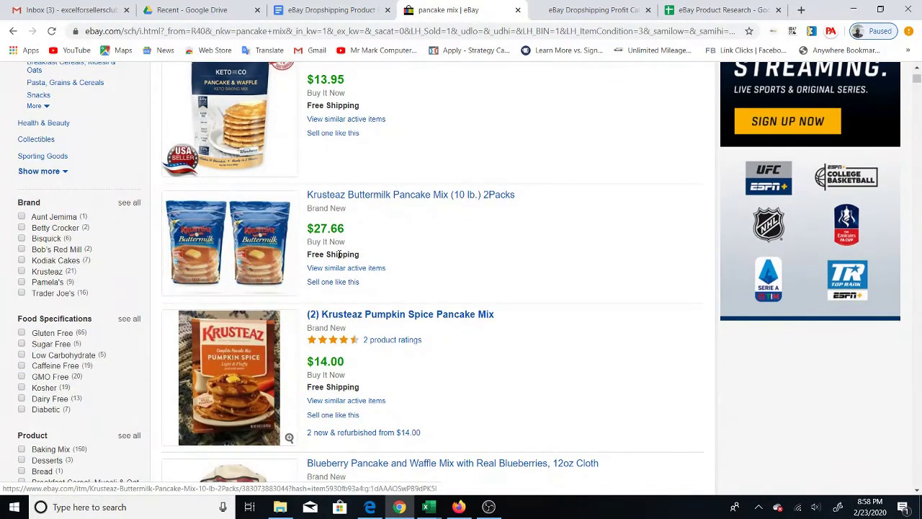
pyautogui.scroll(2, 338, 254)
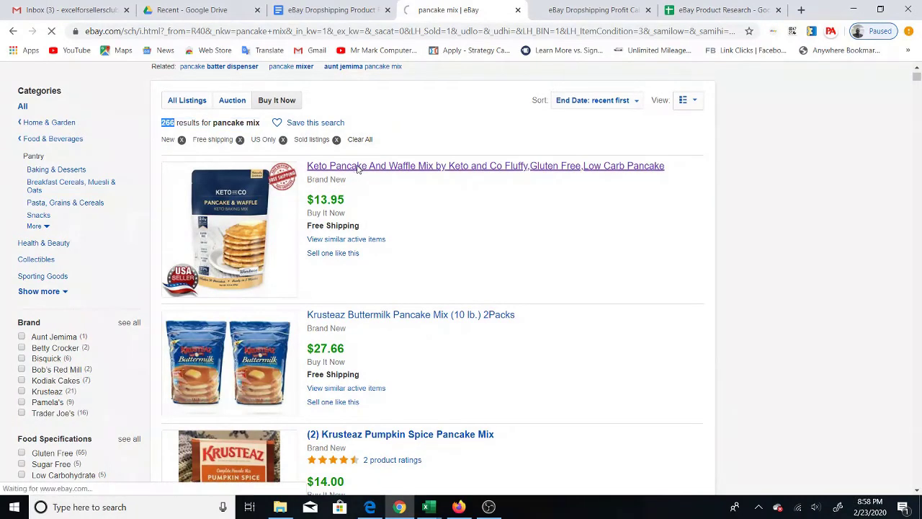
# - Check the Keto Pancake And Waffle Mix listing's sold quantity and purchase dates, and return to the sold listings
pyautogui.click(357, 171)
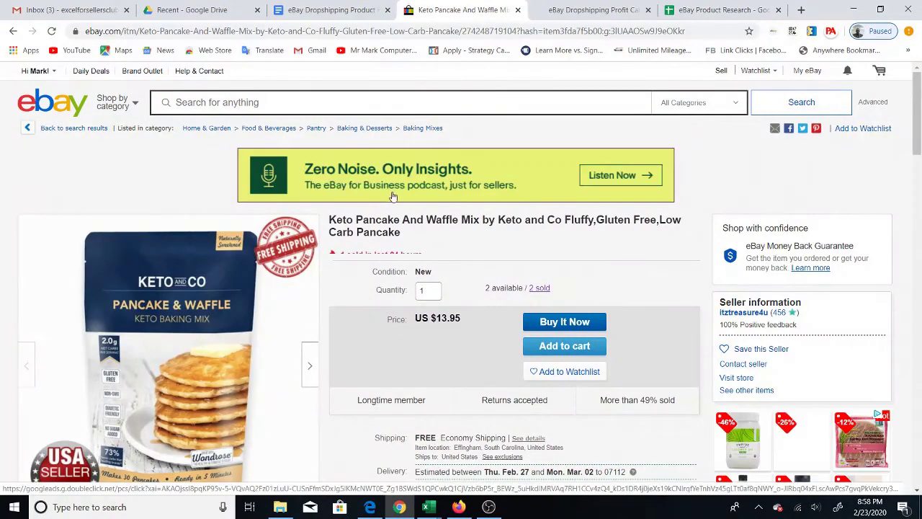
pyautogui.scroll(-1, 437, 237)
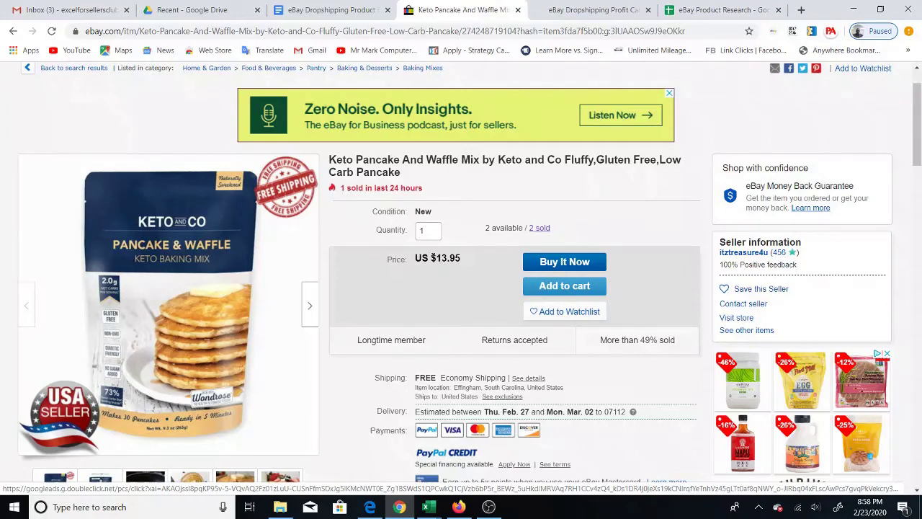
pyautogui.click(541, 229)
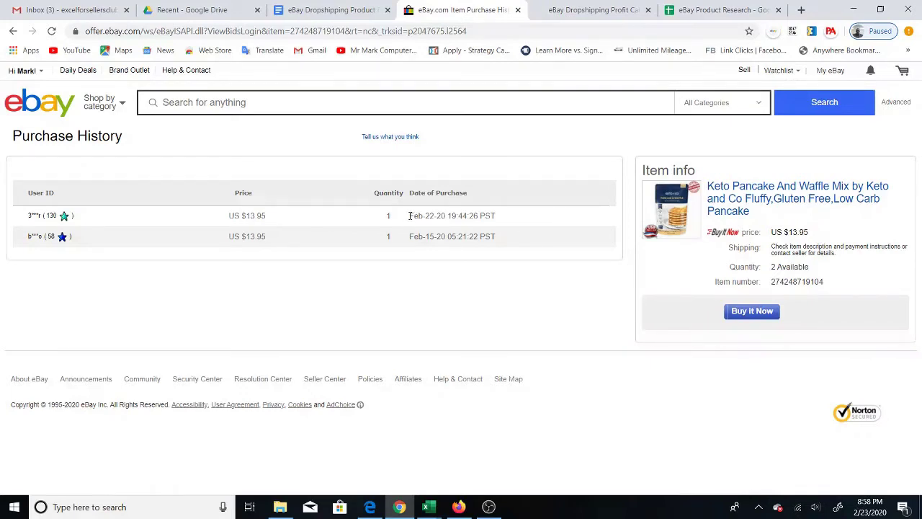
pyautogui.moveTo(415, 216); pyautogui.dragTo(493, 215)
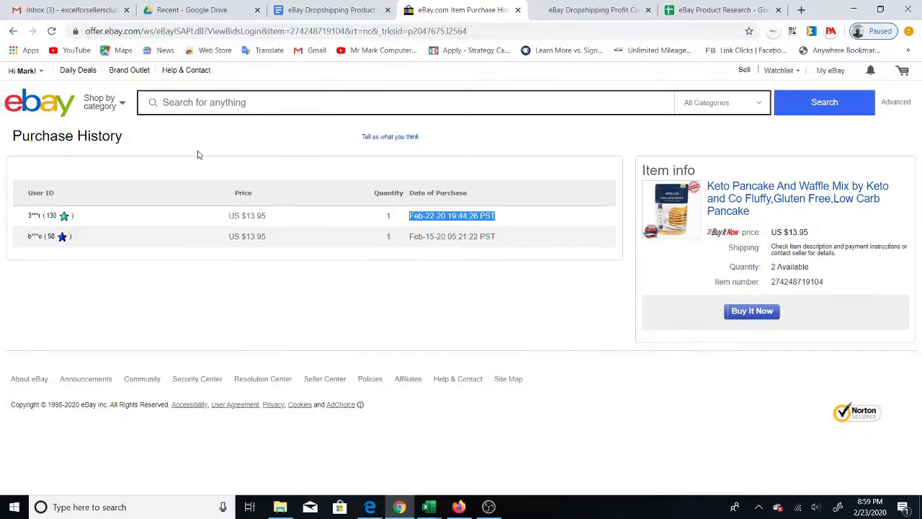
pyautogui.click(13, 31)
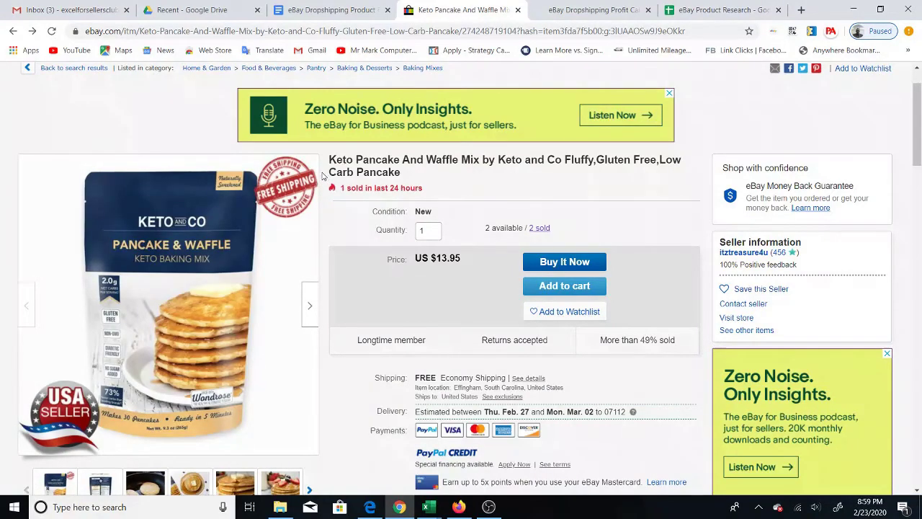
pyautogui.click(12, 31)
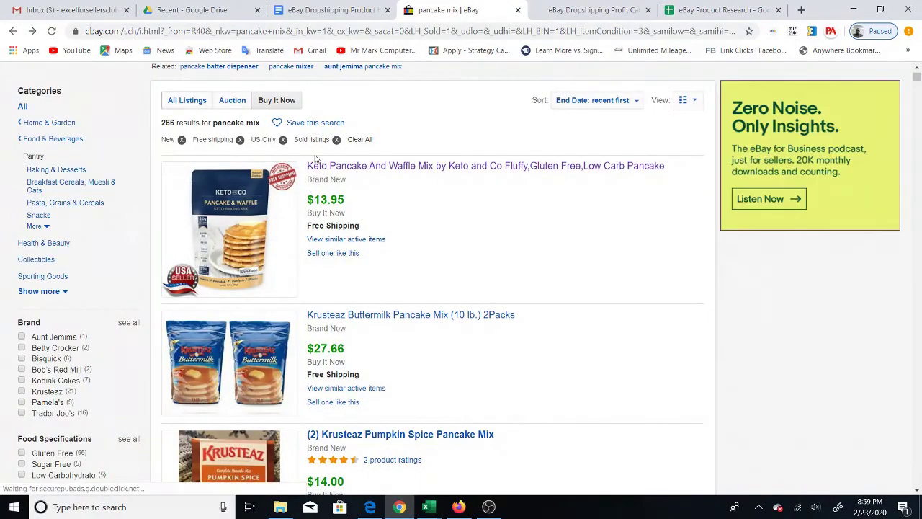
# - Run a Google image search on the photo of the Keto Pancake And Waffle Mix listing
pyautogui.rightClick(227, 226)
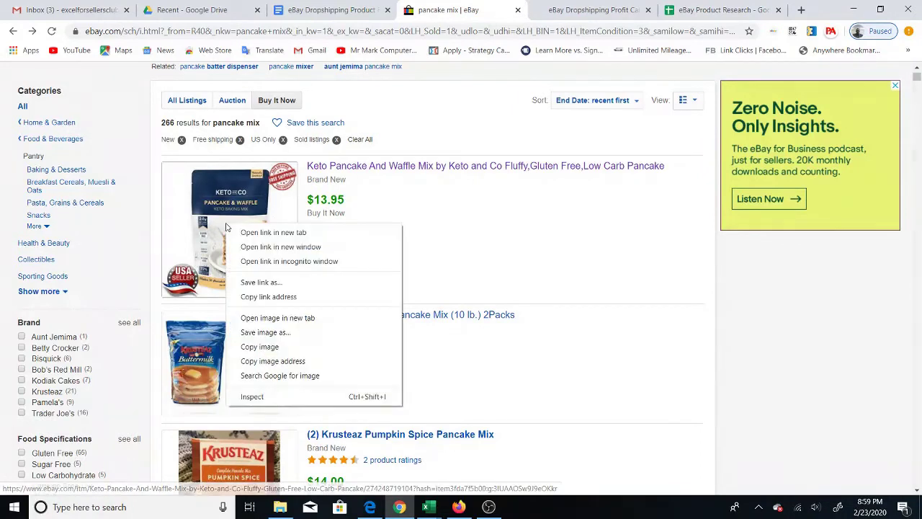
pyautogui.click(684, 171)
pyautogui.moveTo(683, 171); pyautogui.dragTo(309, 169)
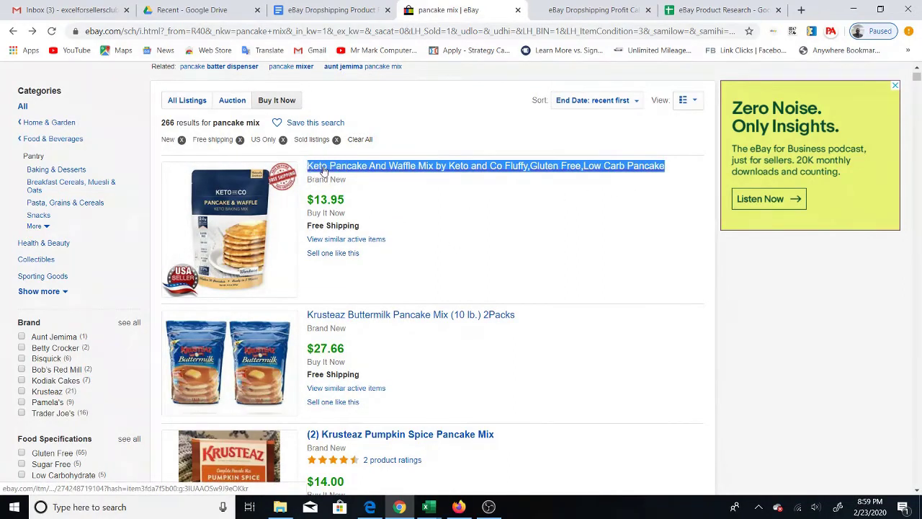
pyautogui.rightClick(324, 170)
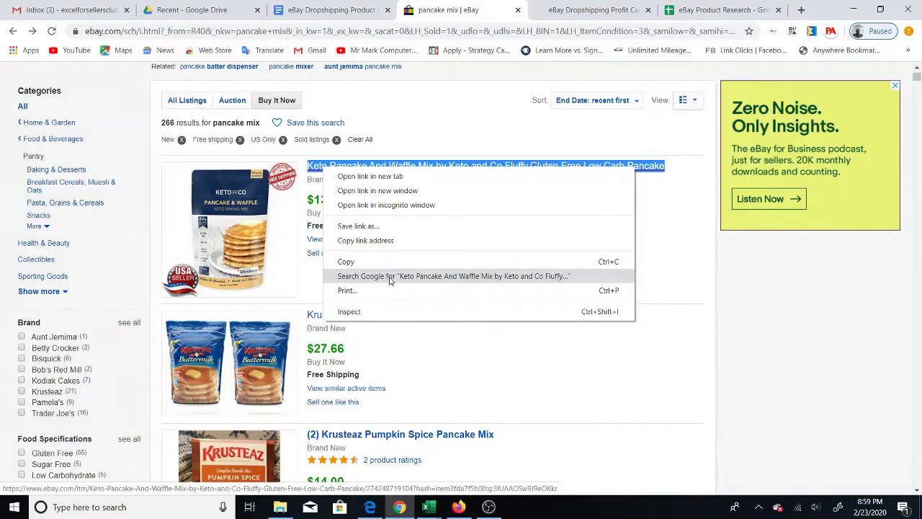
pyautogui.rightClick(224, 219)
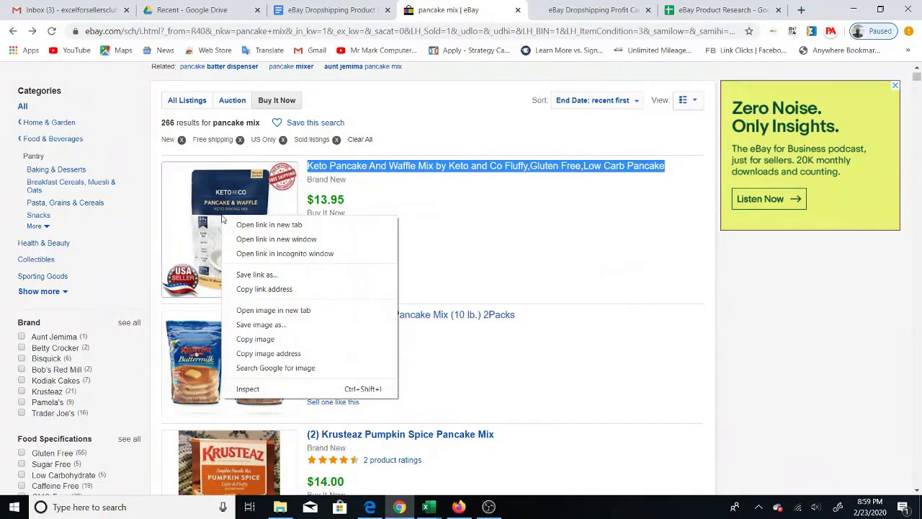
pyautogui.click(282, 368)
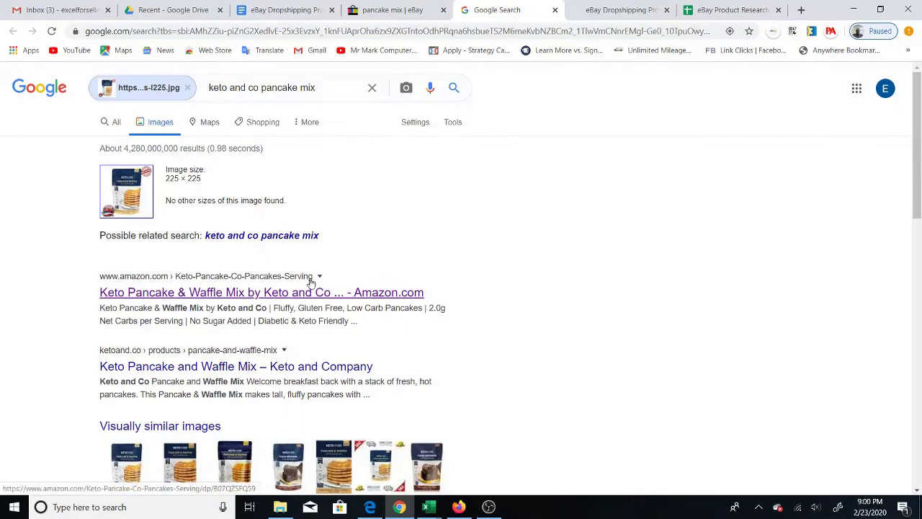
# - Review the pages matching the image and open the Amazon result for the Keto Pancake & Waffle Mix
pyautogui.scroll(-1, 266, 296)
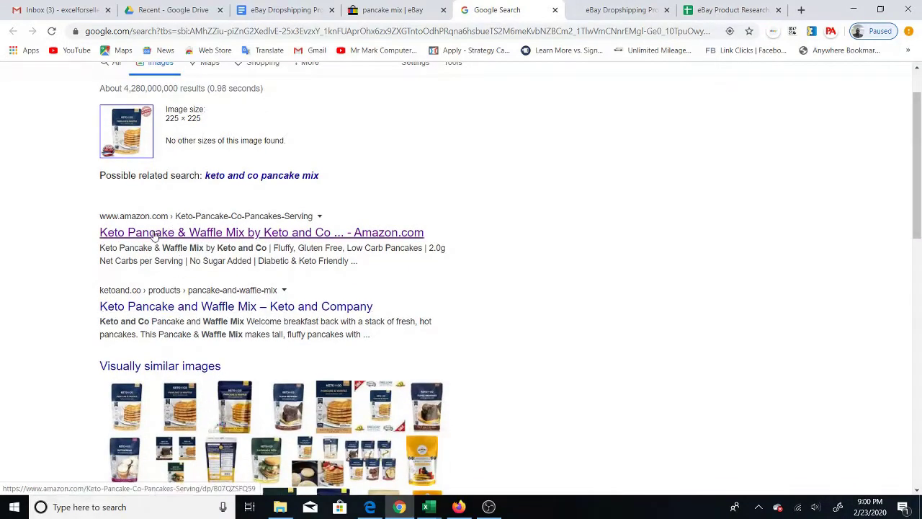
pyautogui.scroll(-4, 202, 266)
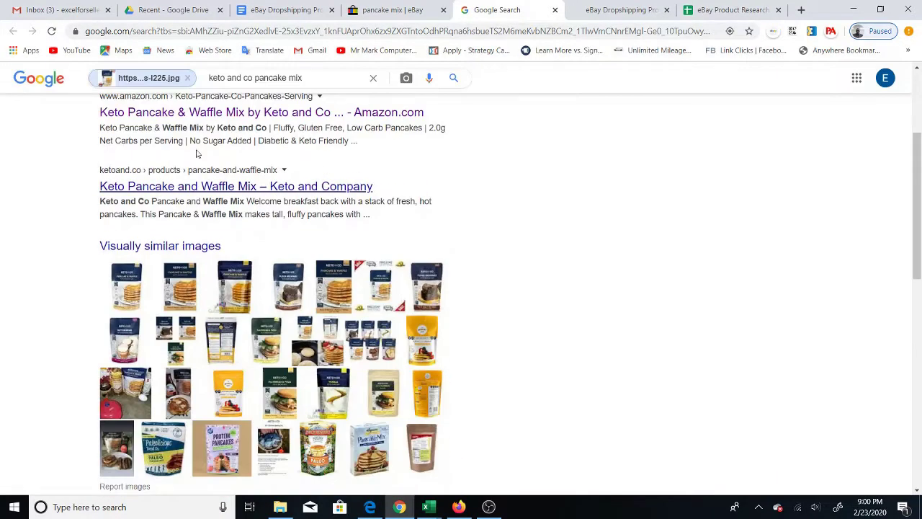
pyautogui.scroll(-2, 229, 259)
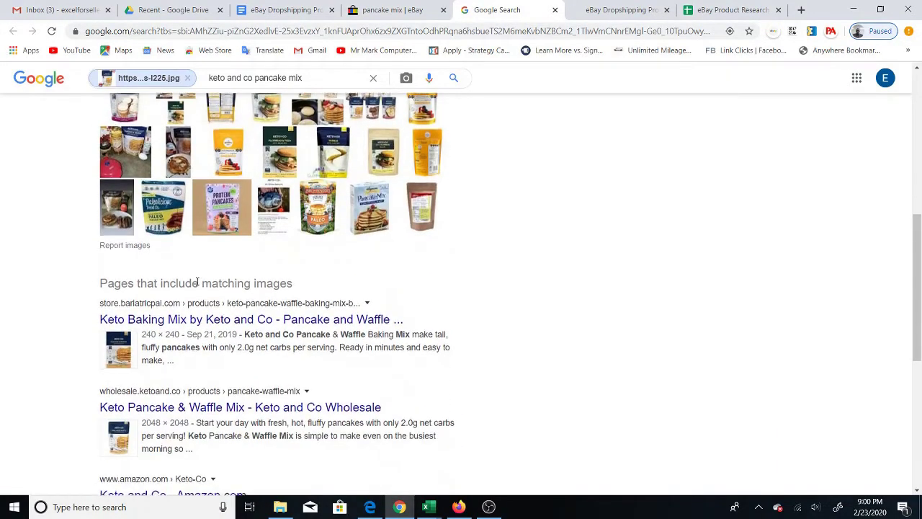
pyautogui.scroll(-1, 207, 313)
pyautogui.scroll(-2, 314, 309)
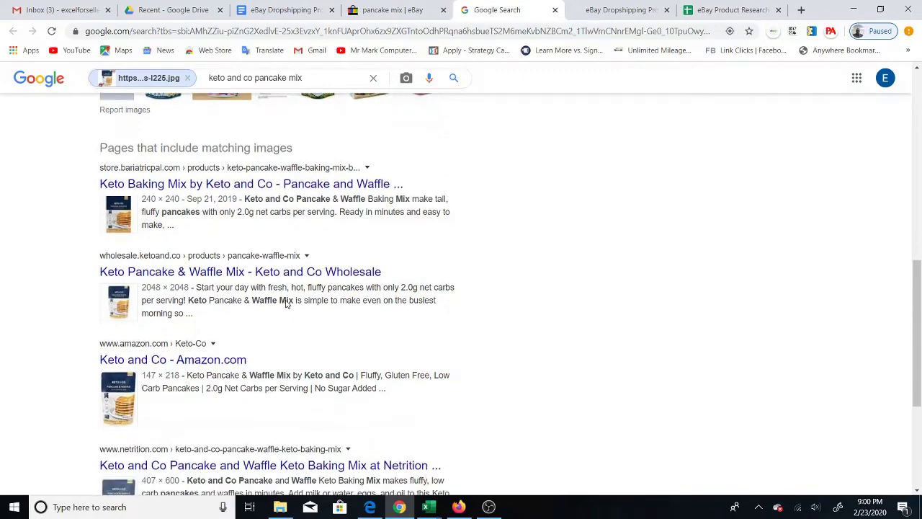
pyautogui.scroll(9, 183, 366)
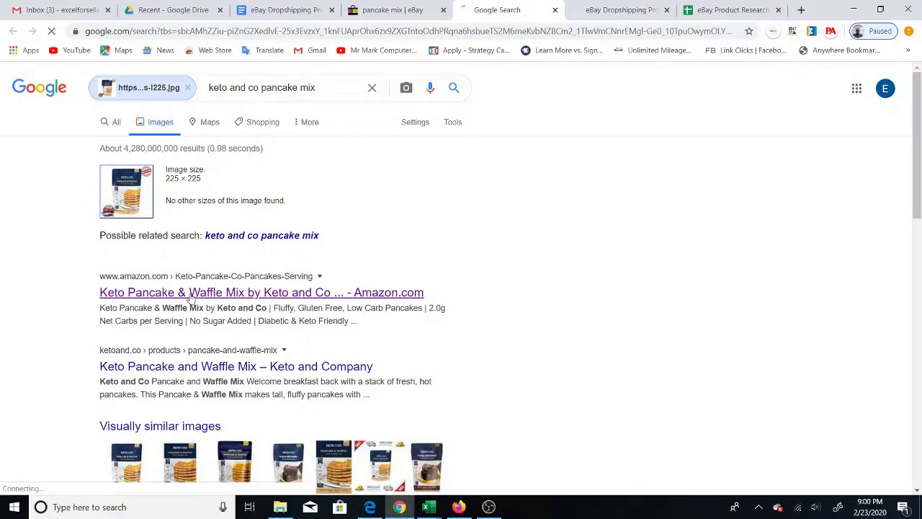
pyautogui.click(191, 294)
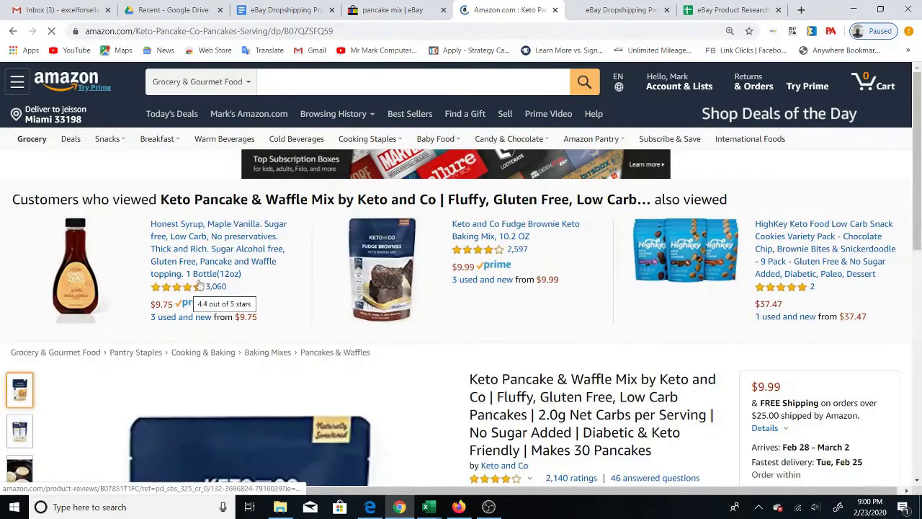
# - Examine the Amazon product page and compare its photo and title with the eBay listing
pyautogui.scroll(-2, 348, 300)
pyautogui.scroll(-3, 362, 298)
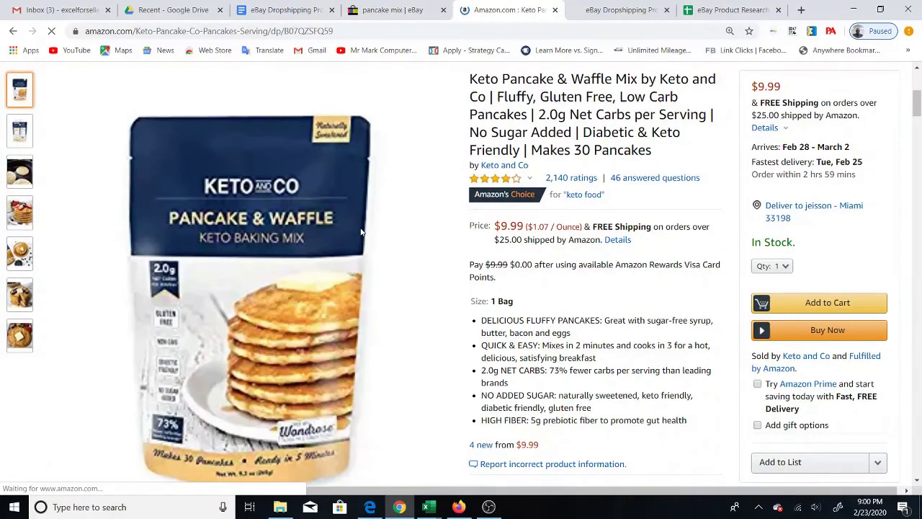
pyautogui.scroll(-6, 368, 238)
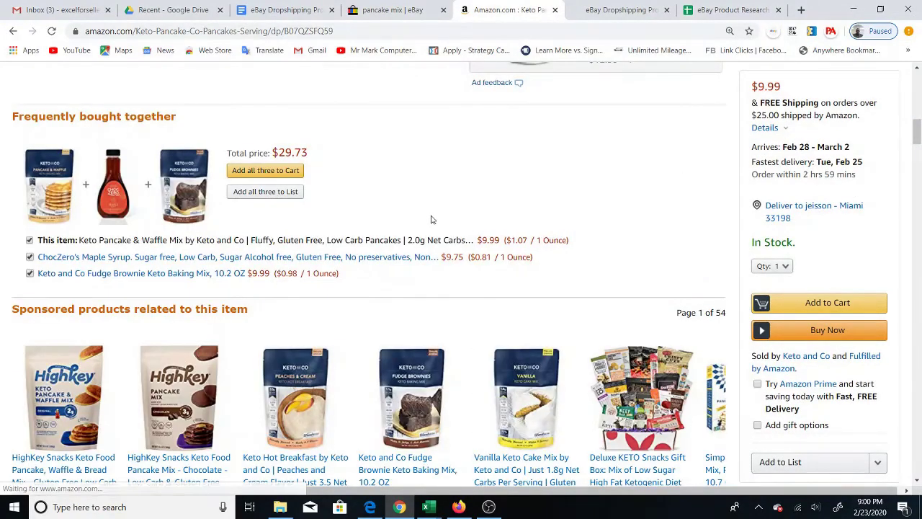
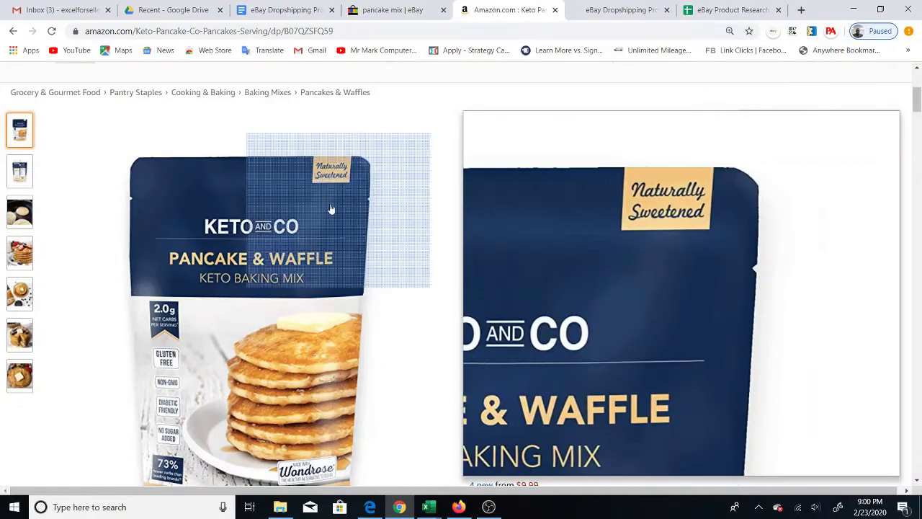
pyautogui.click(383, 11)
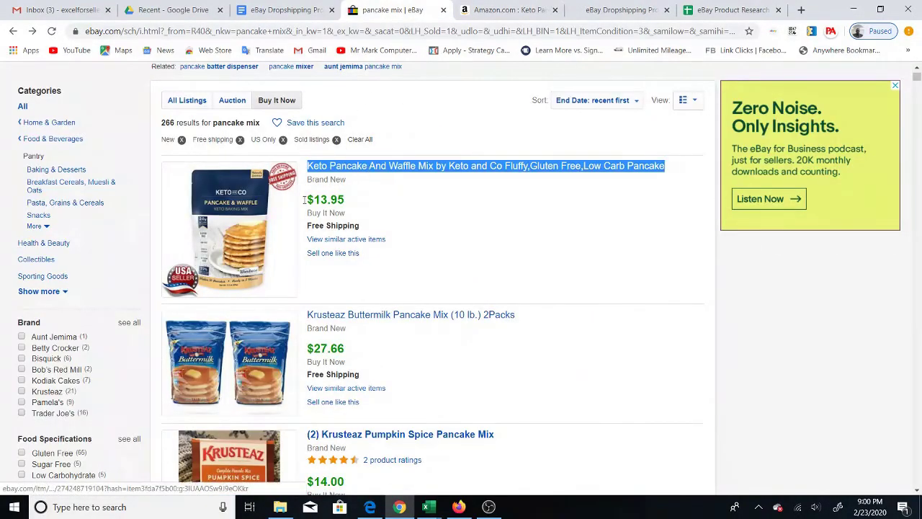
pyautogui.click(482, 9)
pyautogui.click(389, 10)
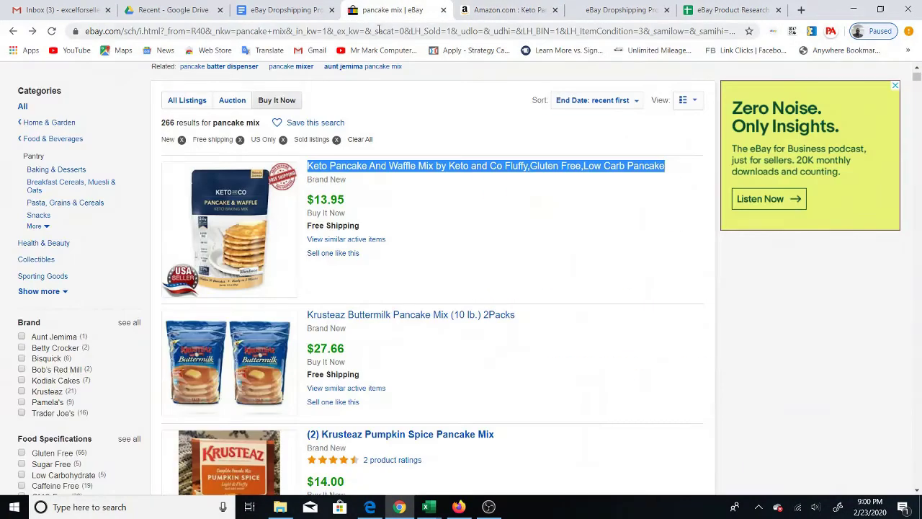
pyautogui.click(481, 10)
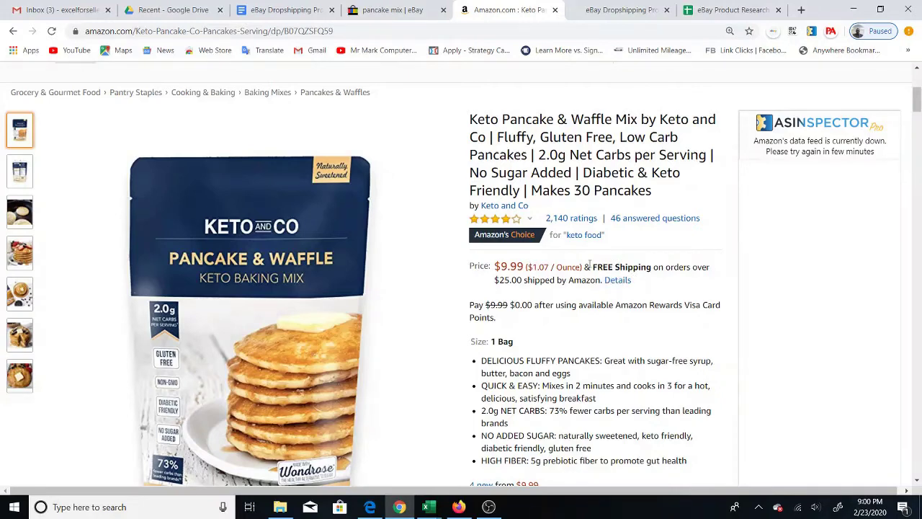
# - Compare the Amazon price of the Keto Pancake & Waffle Mix with the eBay selling price
pyautogui.tripleClick(512, 265)
pyautogui.moveTo(530, 227)
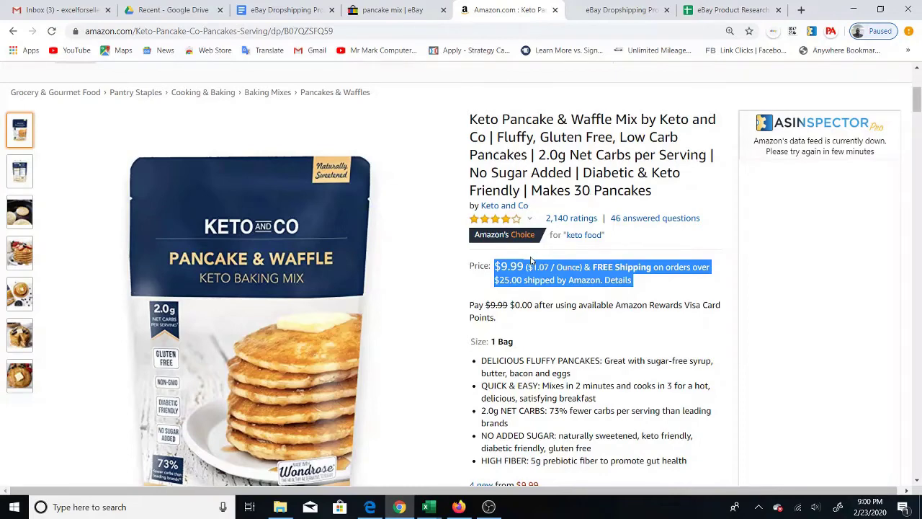
pyautogui.click(403, 11)
pyautogui.click(508, 10)
# - Switch to the eBay Dropshipping Profit Calculator and enter a supplier retail price of 9.99 and 1 unit
pyautogui.click(598, 10)
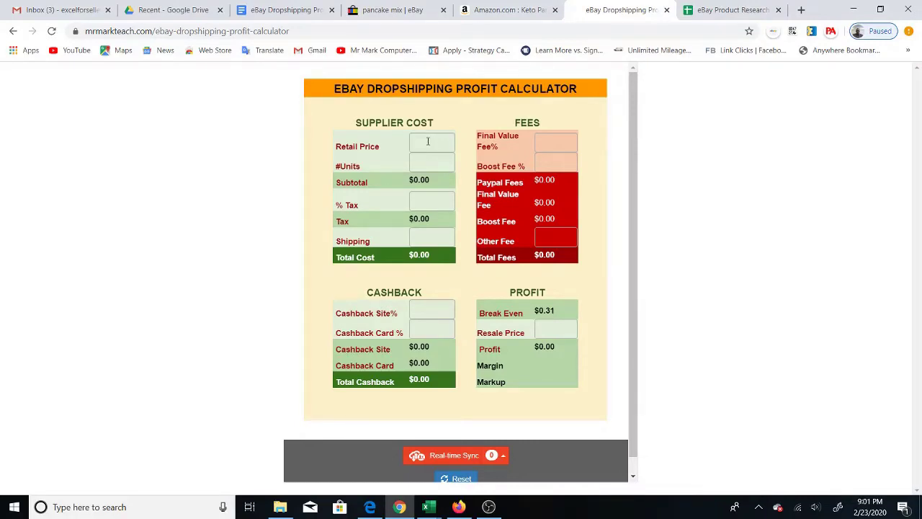
pyautogui.hotkey('ctrl', '+')
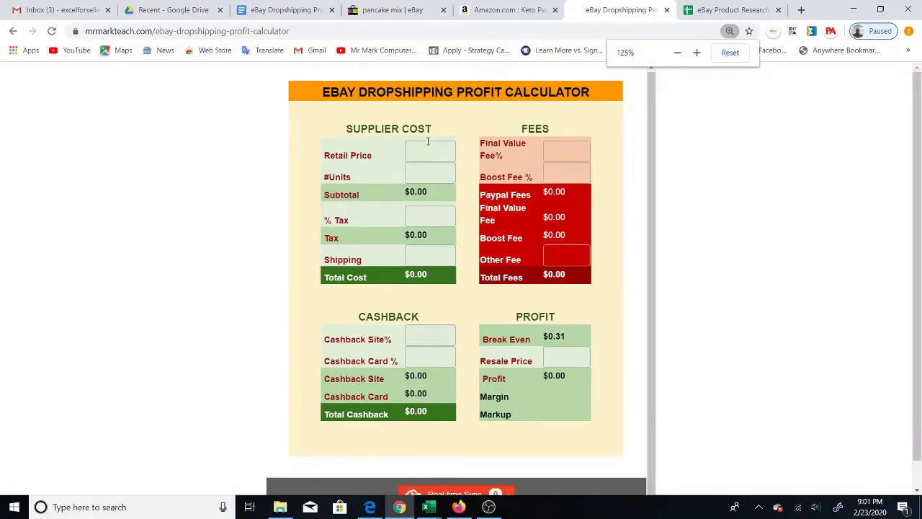
pyautogui.hotkey('ctrl', '+')
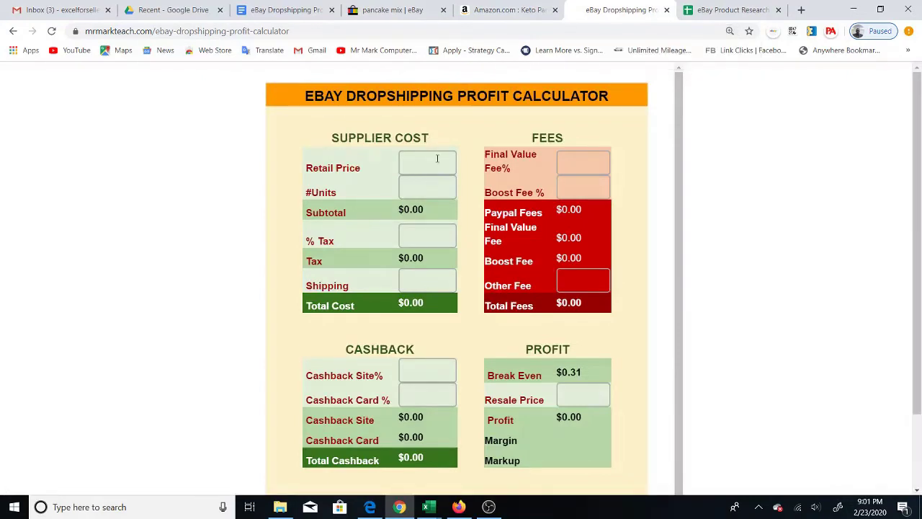
pyautogui.click(424, 164)
pyautogui.click(424, 164)
pyautogui.write('9.99')
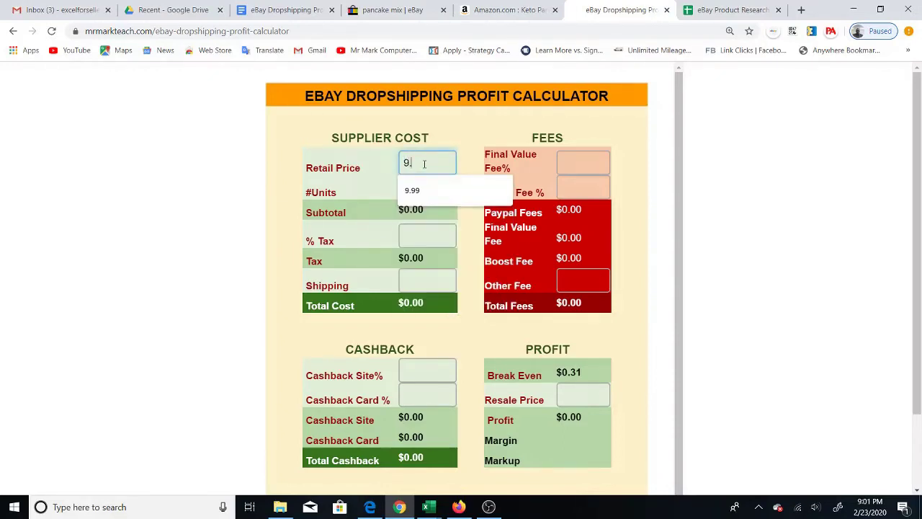
pyautogui.click(465, 168)
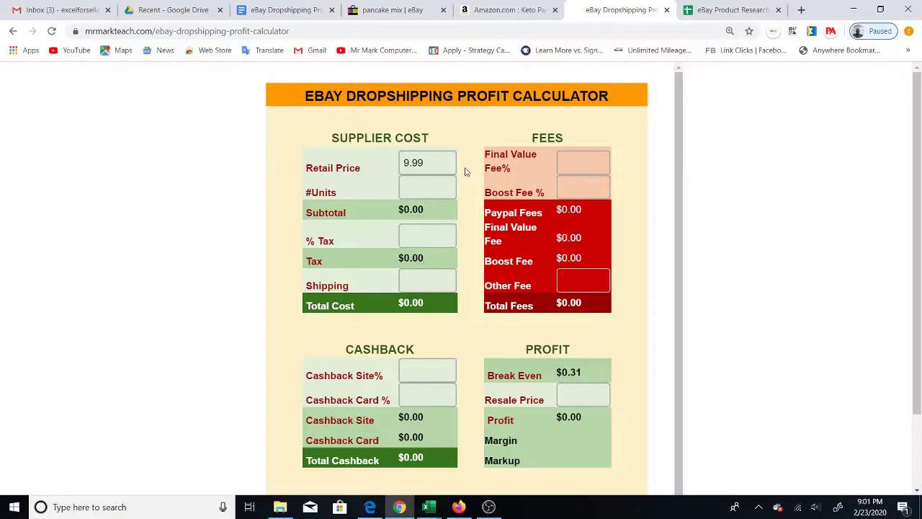
pyautogui.click(426, 185)
pyautogui.write('1')
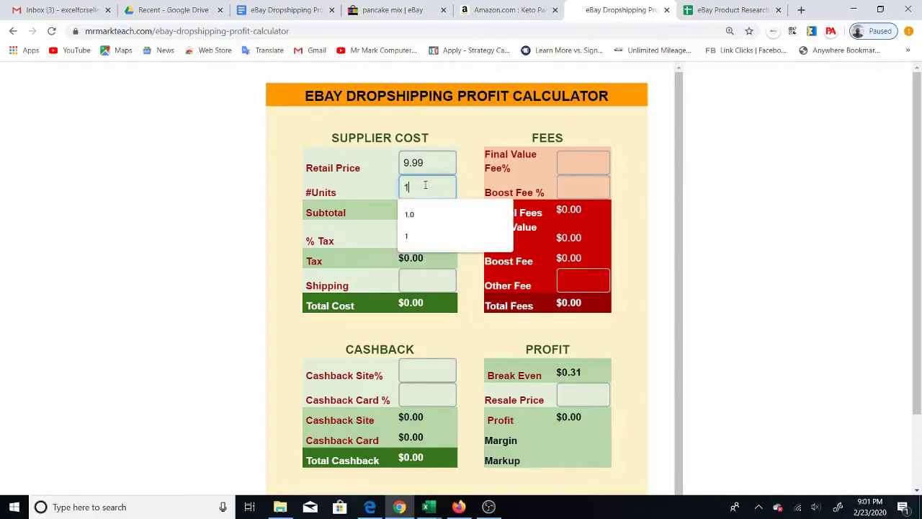
pyautogui.click(465, 186)
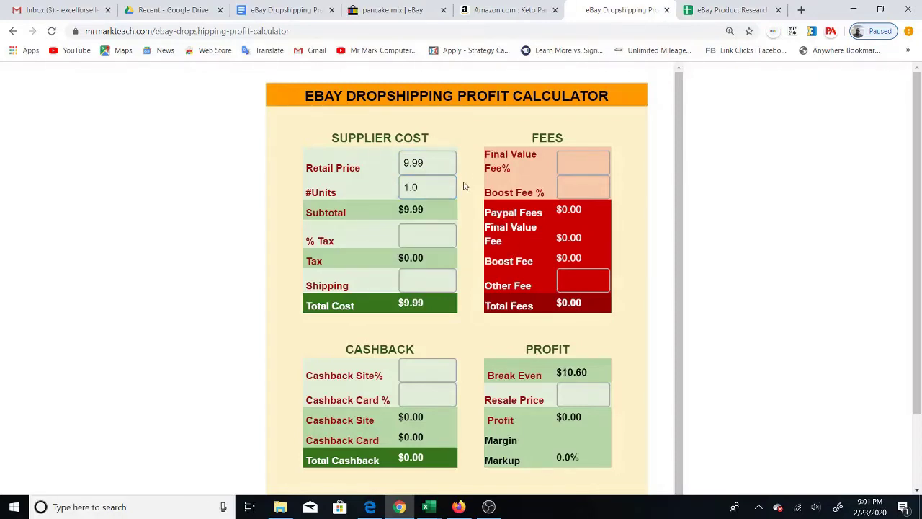
# - Recheck the sold pancake mix listing on eBay and set the supplier tax to 7.0% in the profit calculator
pyautogui.click(389, 10)
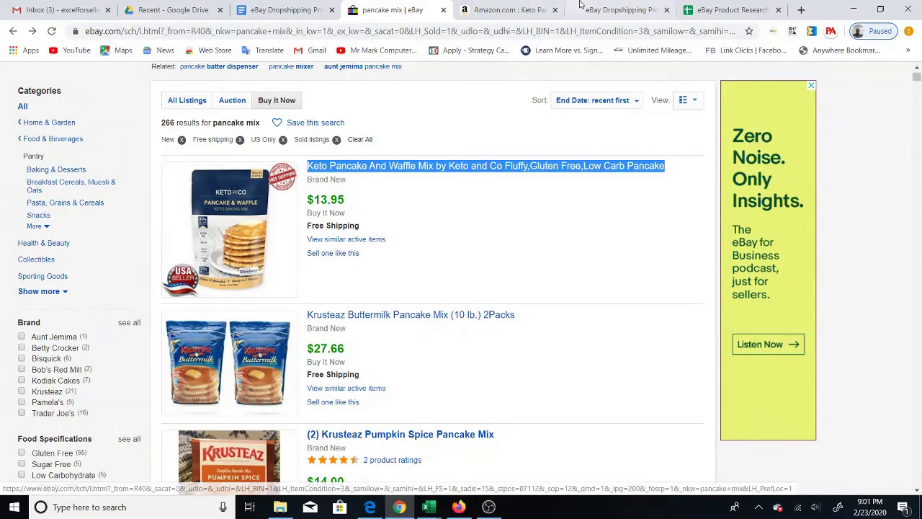
pyautogui.click(611, 10)
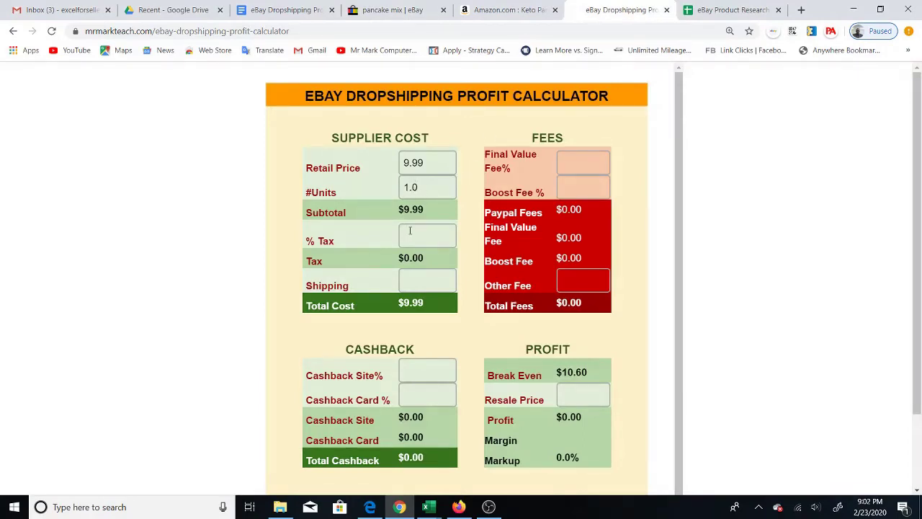
pyautogui.click(410, 231)
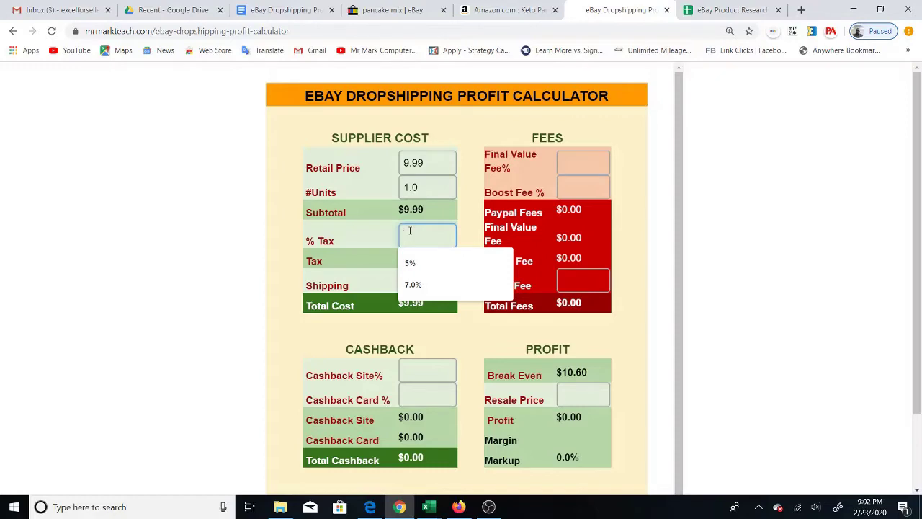
pyautogui.write('7')
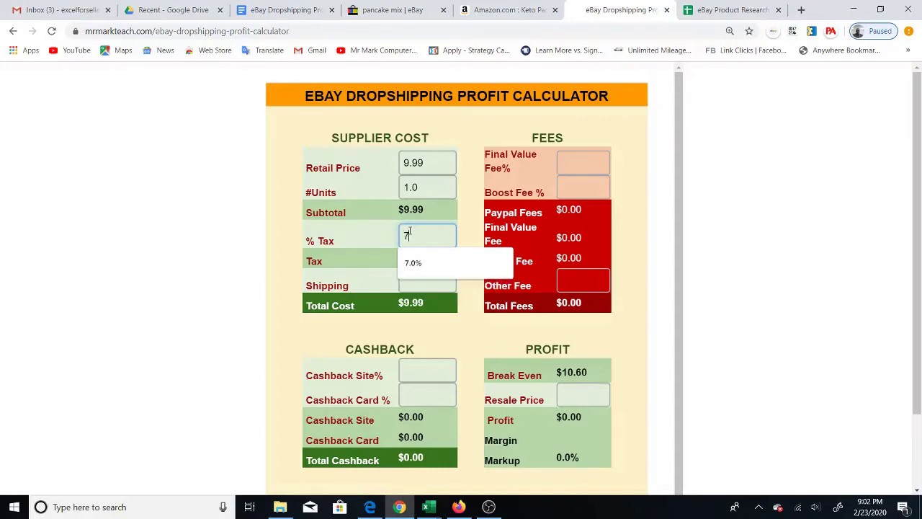
pyautogui.click(420, 264)
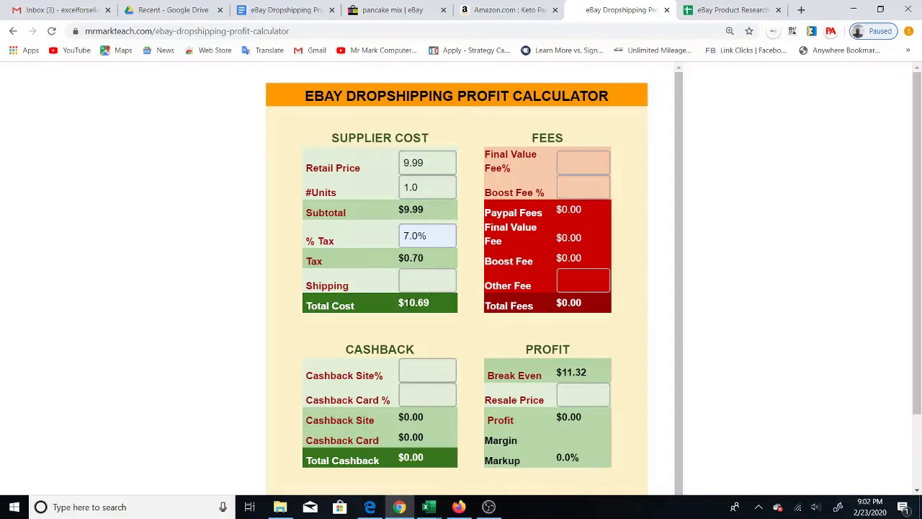
pyautogui.tripleClick(418, 302)
# - Set the final value fee to 10.00% in the calculator's fees section, leaving the boost fee blank
pyautogui.click(583, 155)
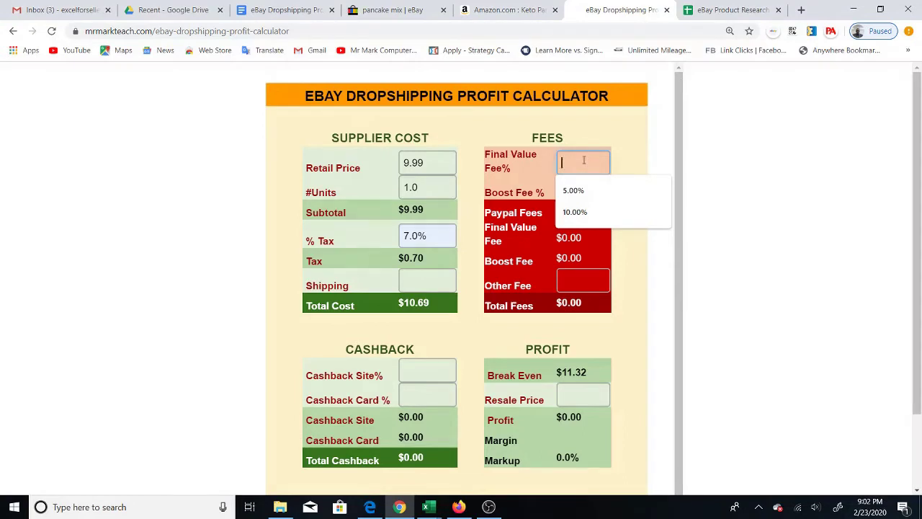
pyautogui.write('1')
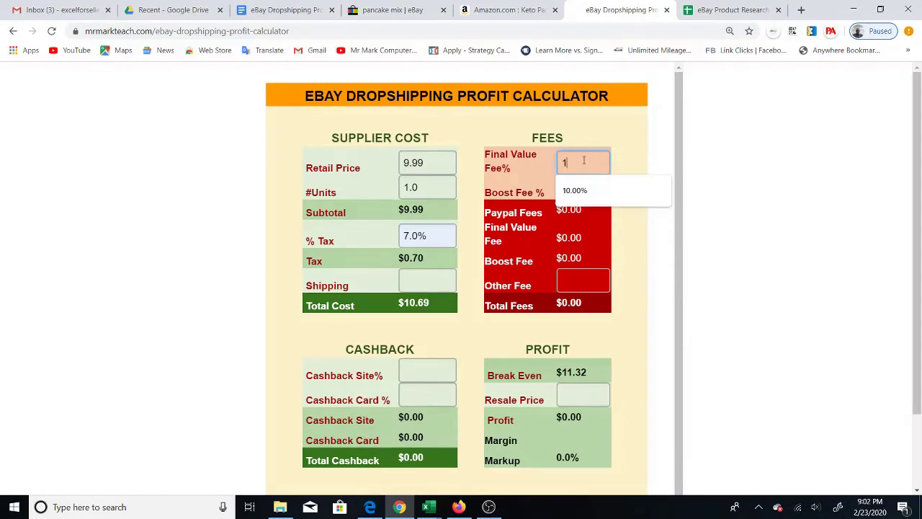
pyautogui.write('0')
pyautogui.click(590, 191)
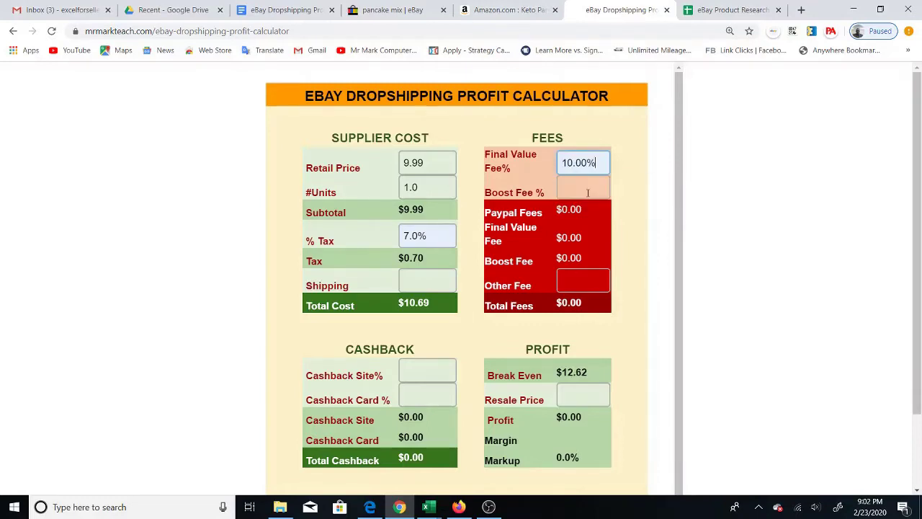
pyautogui.click(626, 188)
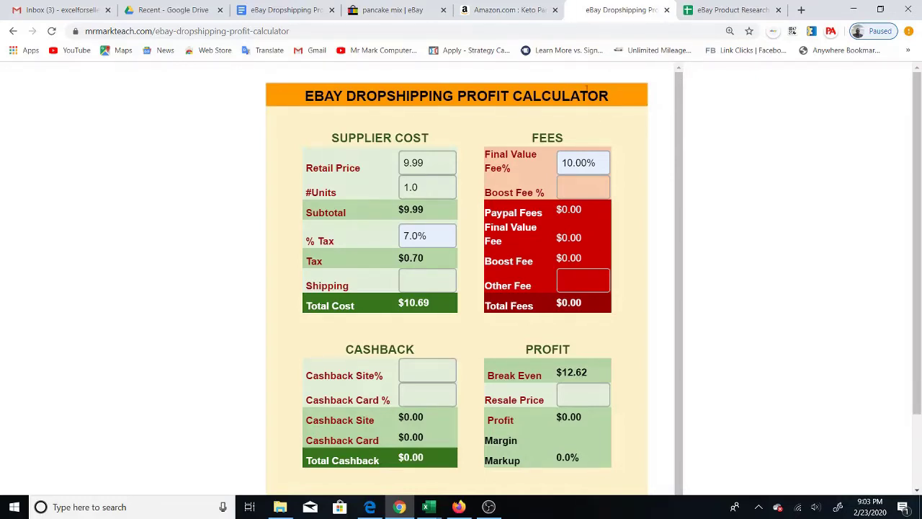
# - Check the Keto Pancake mix's selling price on eBay and enter 13.95 as the resale price in the profit calculator
pyautogui.click(388, 10)
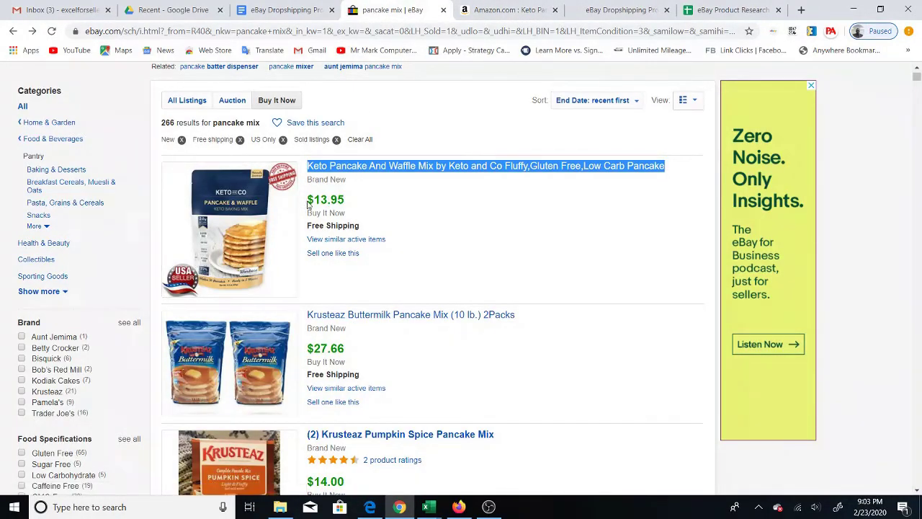
pyautogui.moveTo(307, 204); pyautogui.dragTo(354, 204)
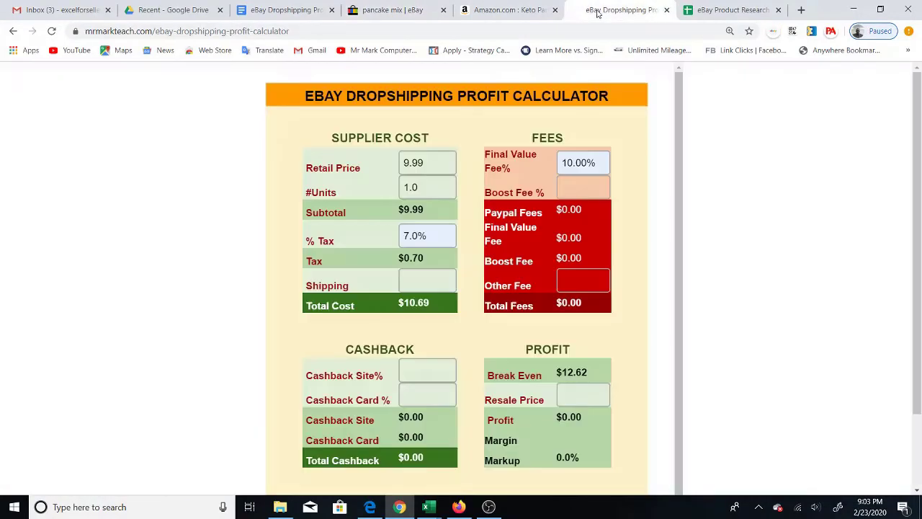
pyautogui.click(598, 10)
pyautogui.click(571, 393)
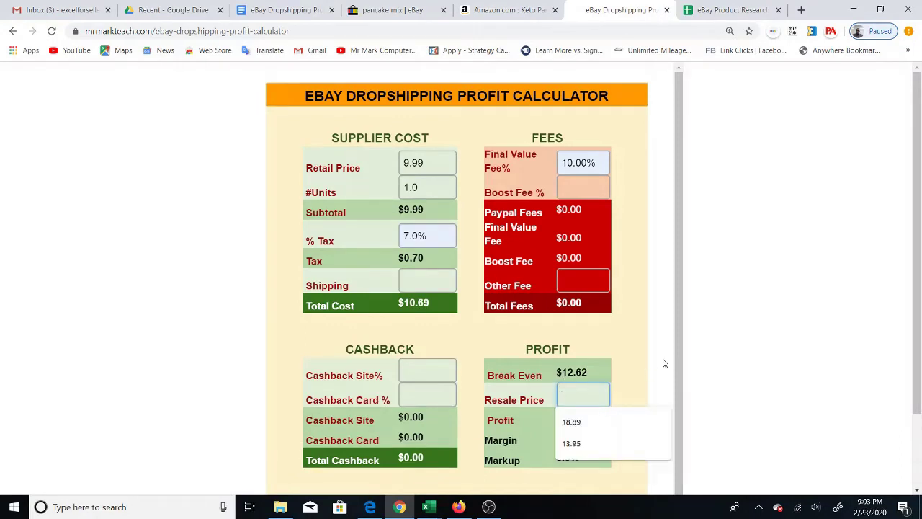
pyautogui.write('13.95')
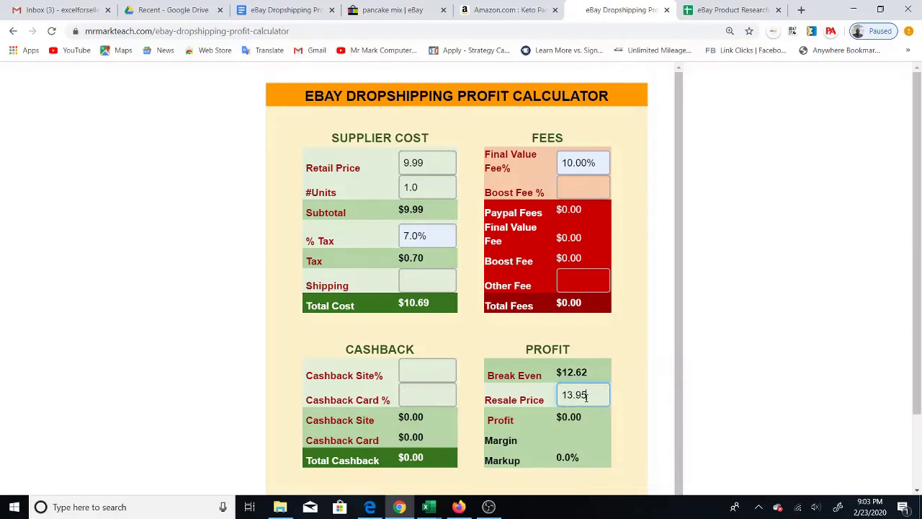
pyautogui.click(624, 399)
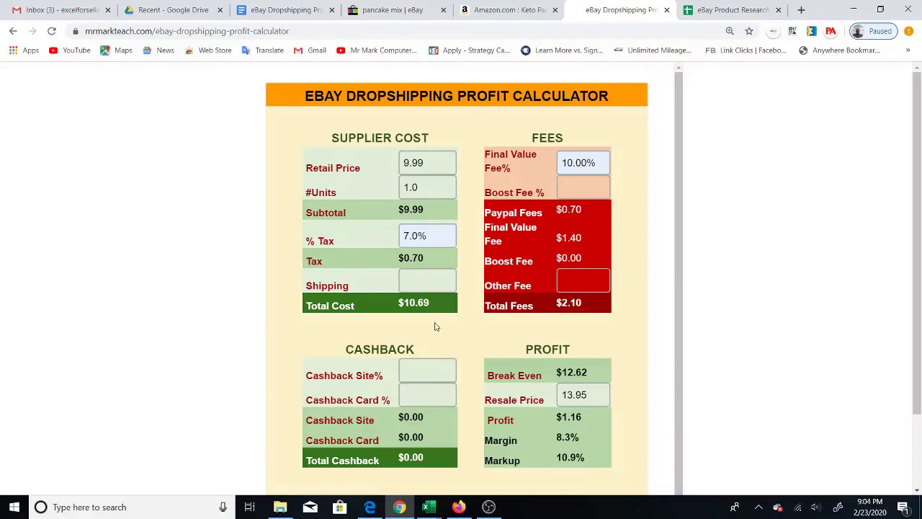
# - Set the cashback card rate to 5.0% and the cashback site rate to 2% in the calculator
pyautogui.click(419, 396)
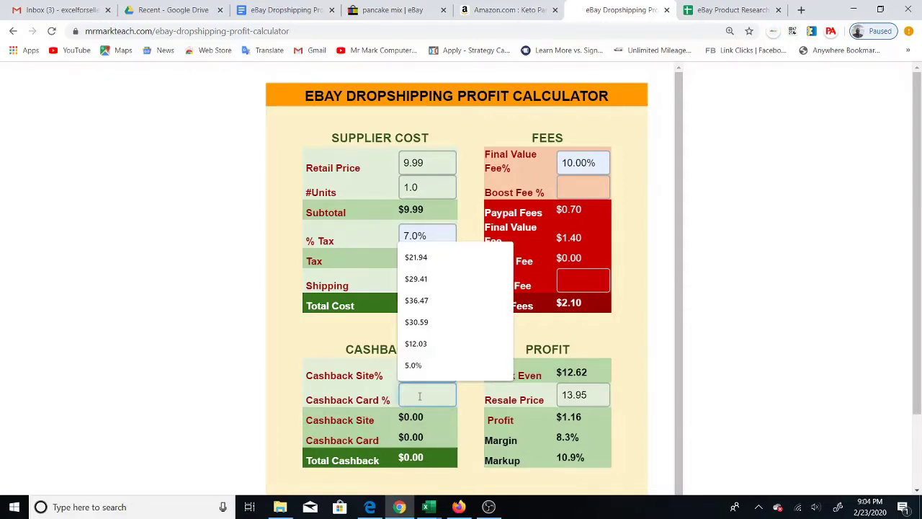
pyautogui.click(410, 367)
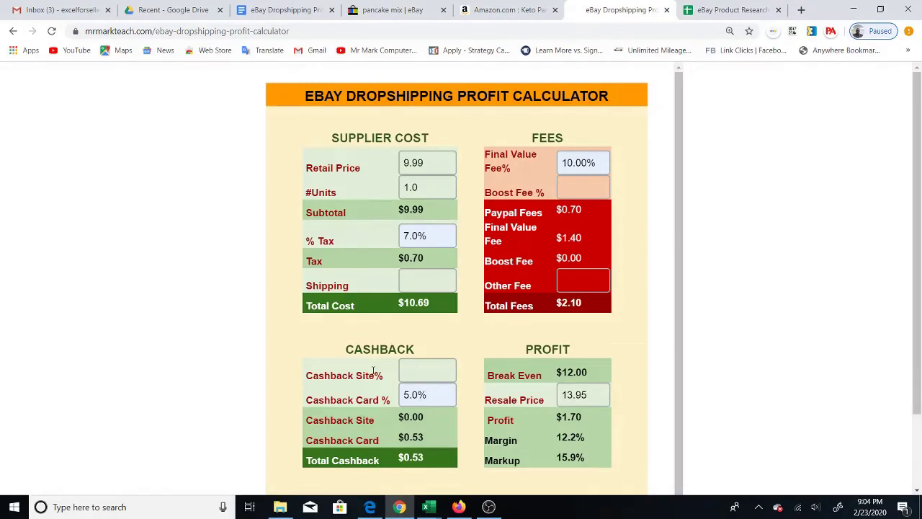
pyautogui.click(420, 368)
pyautogui.write('2')
pyautogui.press('Return')
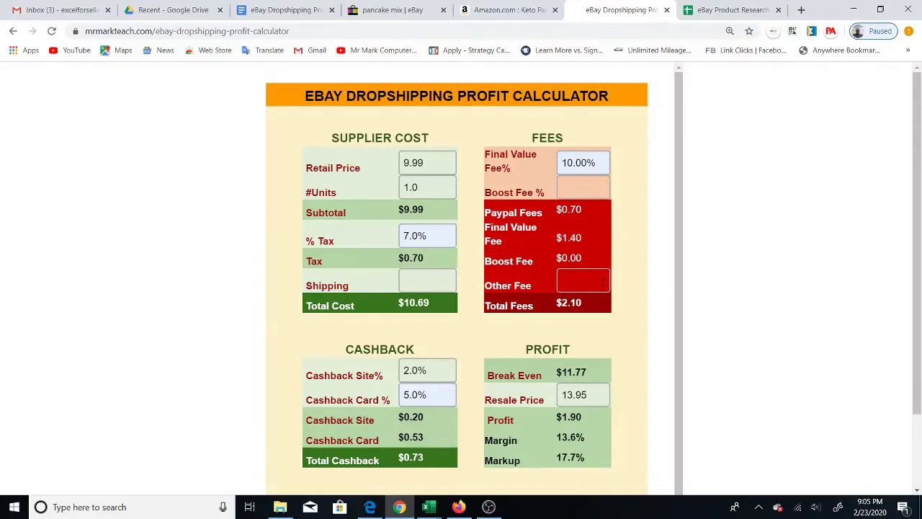
# - Switch to the eBay Product Research spreadsheet, place it next to the eBay page, and enter the date 2/23 in A2
pyautogui.click(712, 12)
pyautogui.moveTo(696, 11); pyautogui.dragTo(483, 6)
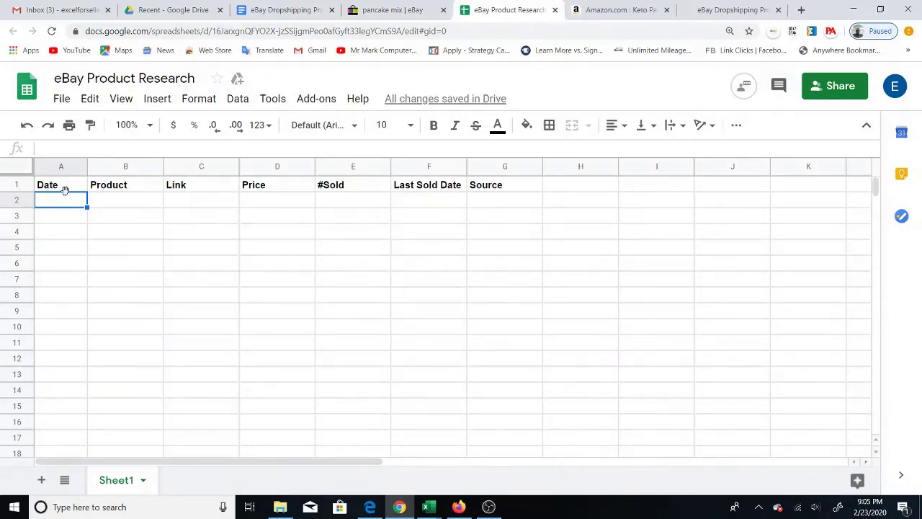
pyautogui.write('2/')
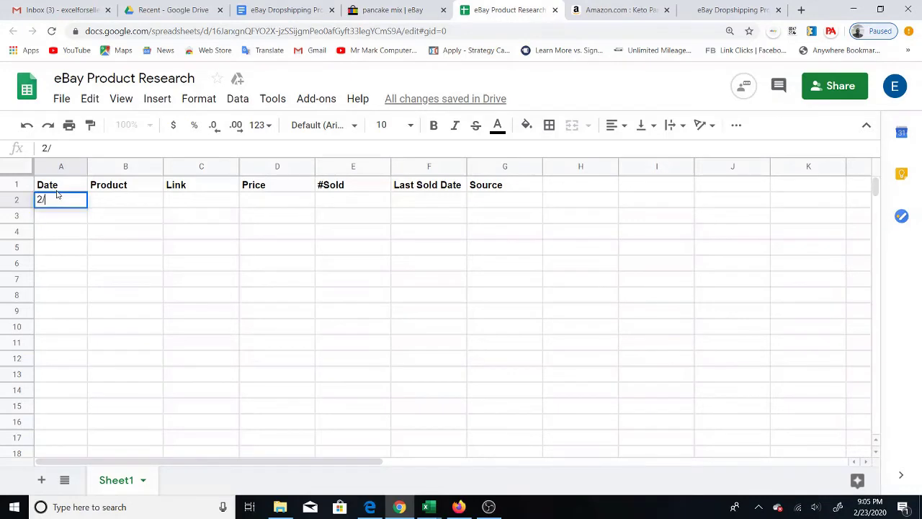
pyautogui.write('23')
pyautogui.press('Tab')
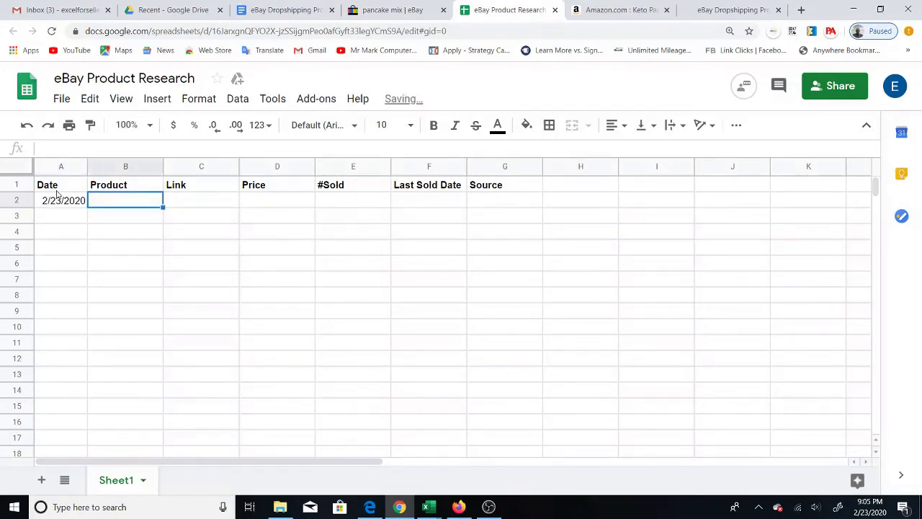
# - Open the Keto Pancake listing on eBay and copy its title as values only into Product cell B2 of the research spreadsheet
pyautogui.click(389, 11)
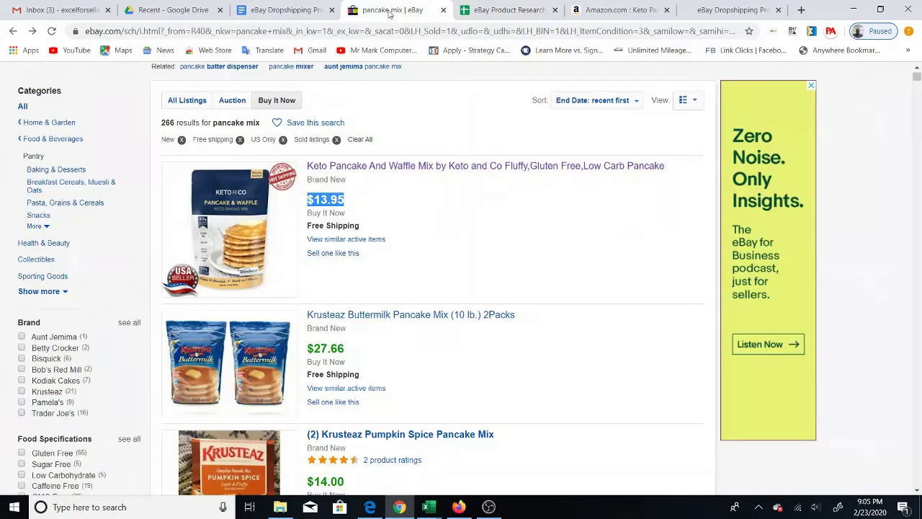
pyautogui.click(387, 170)
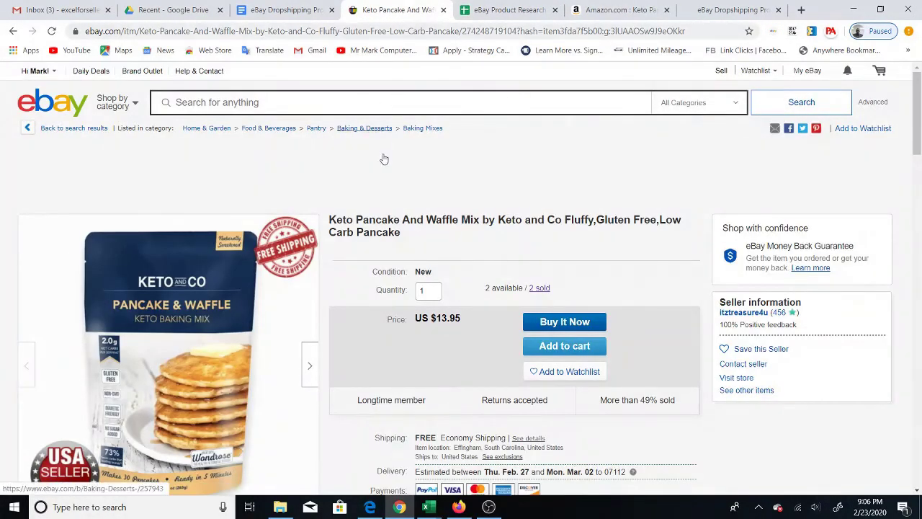
pyautogui.tripleClick(367, 228)
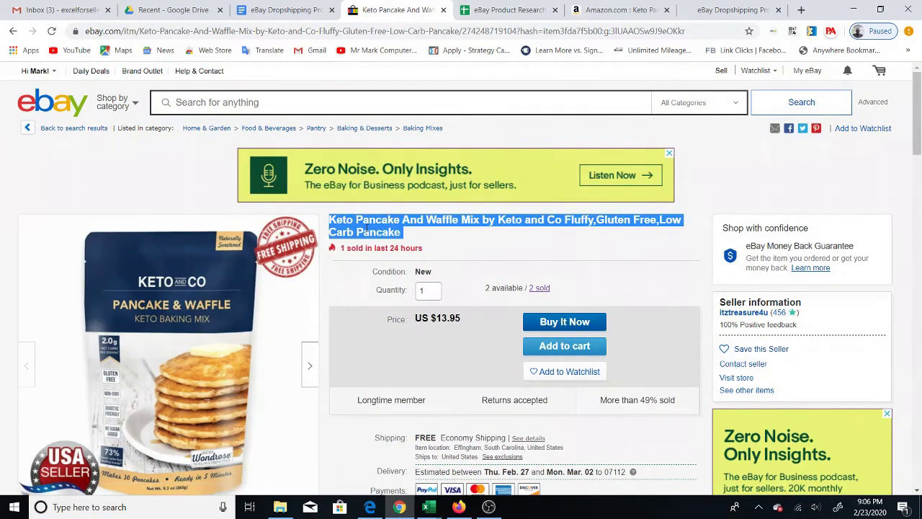
pyautogui.rightClick(366, 228)
pyautogui.click(395, 232)
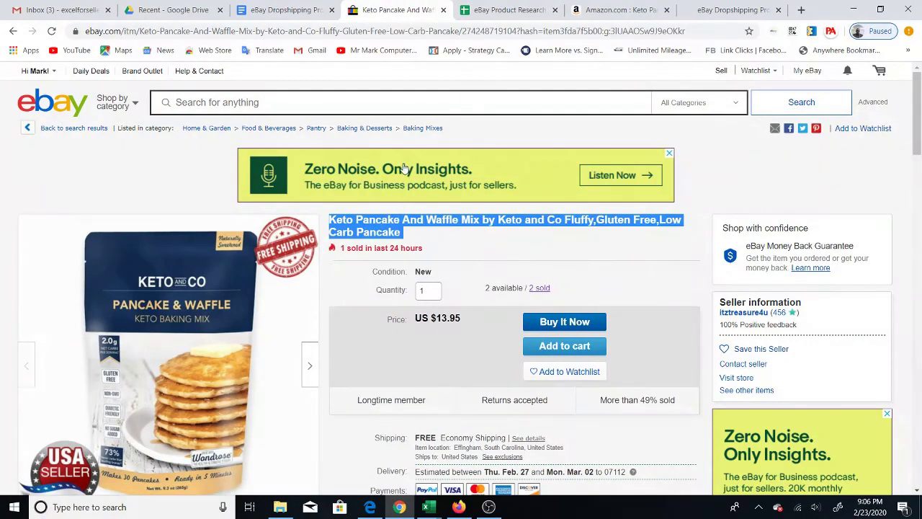
pyautogui.click(508, 5)
pyautogui.rightClick(130, 200)
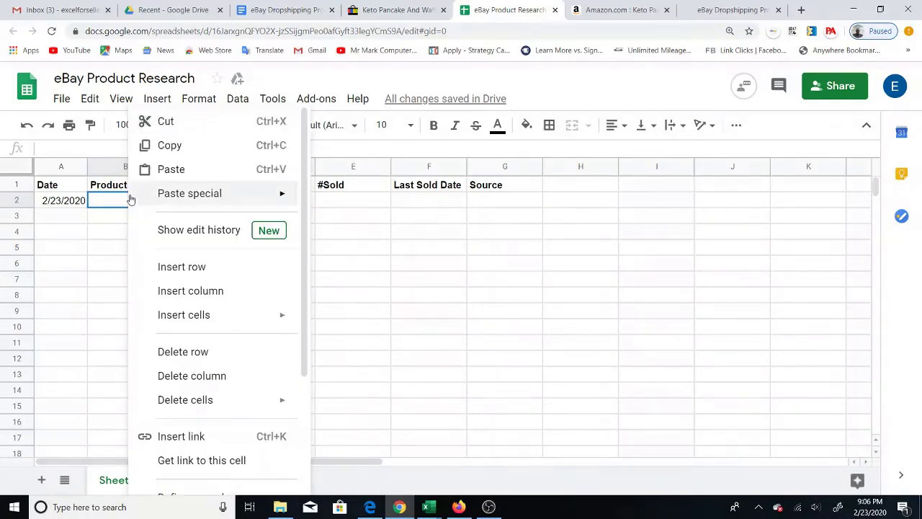
pyautogui.moveTo(220, 189)
pyautogui.click(337, 196)
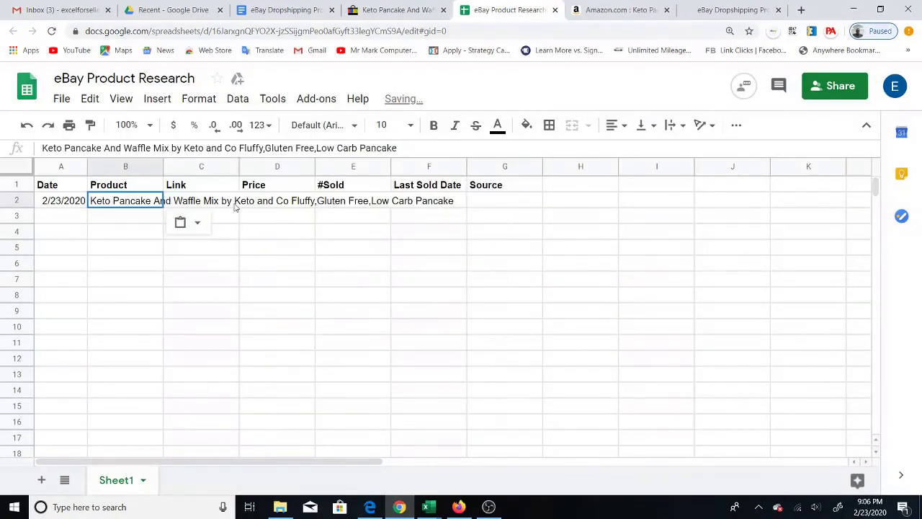
# - Copy the eBay listing's web address and paste it as values only into Link cell C2 of the research spreadsheet
pyautogui.click(204, 204)
pyautogui.click(393, 9)
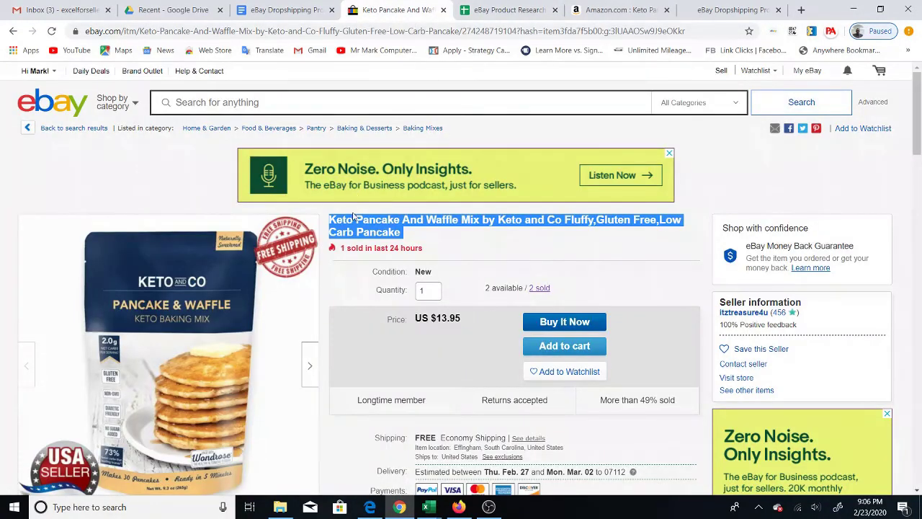
pyautogui.click(252, 31)
pyautogui.rightClick(253, 32)
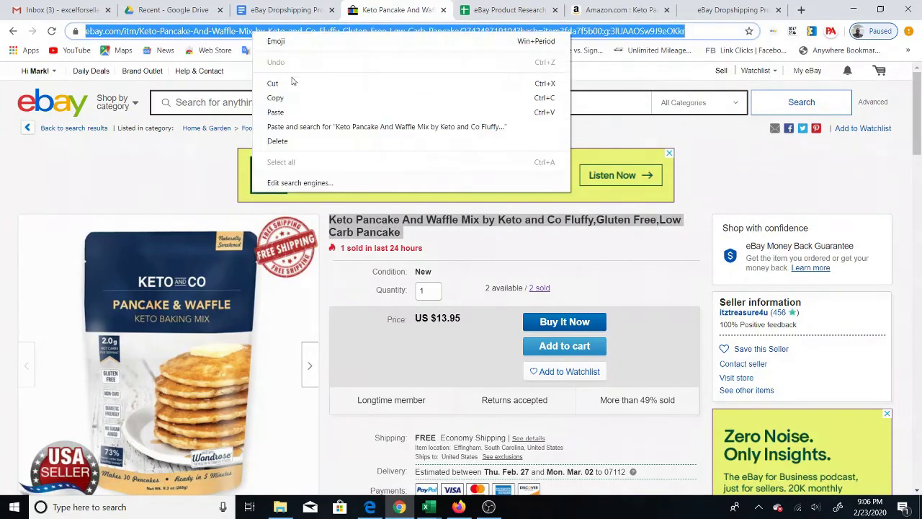
pyautogui.click(296, 98)
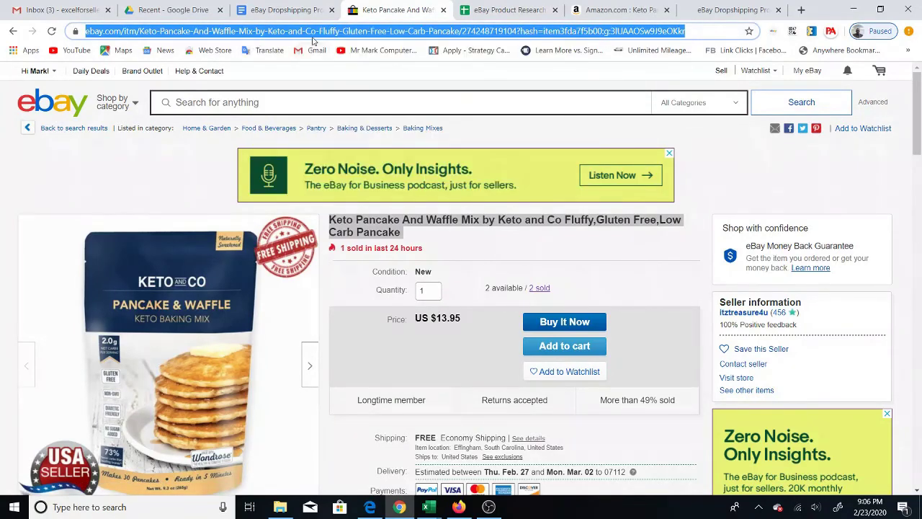
pyautogui.click(492, 10)
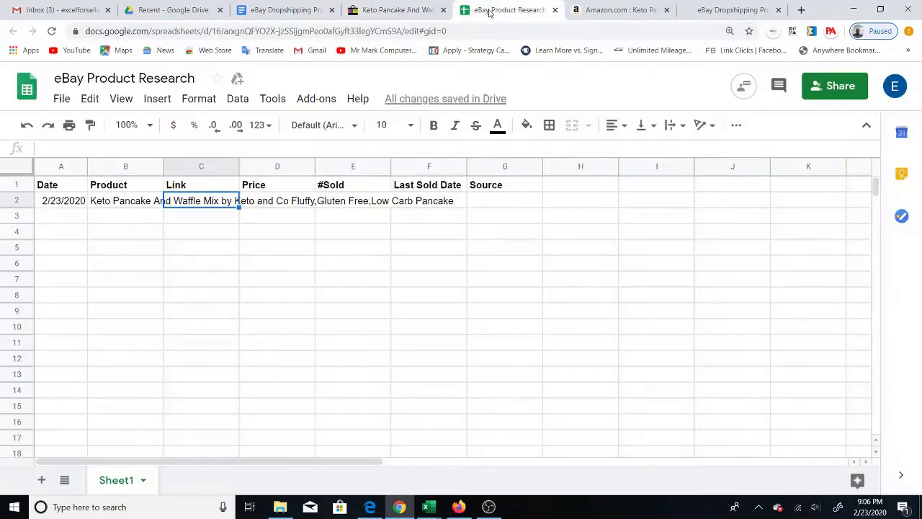
pyautogui.rightClick(207, 204)
pyautogui.moveTo(359, 198)
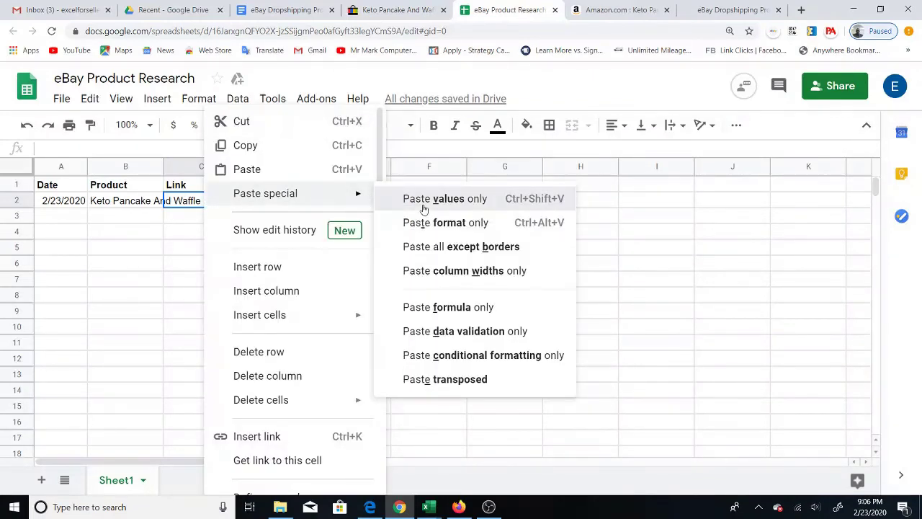
pyautogui.click(389, 199)
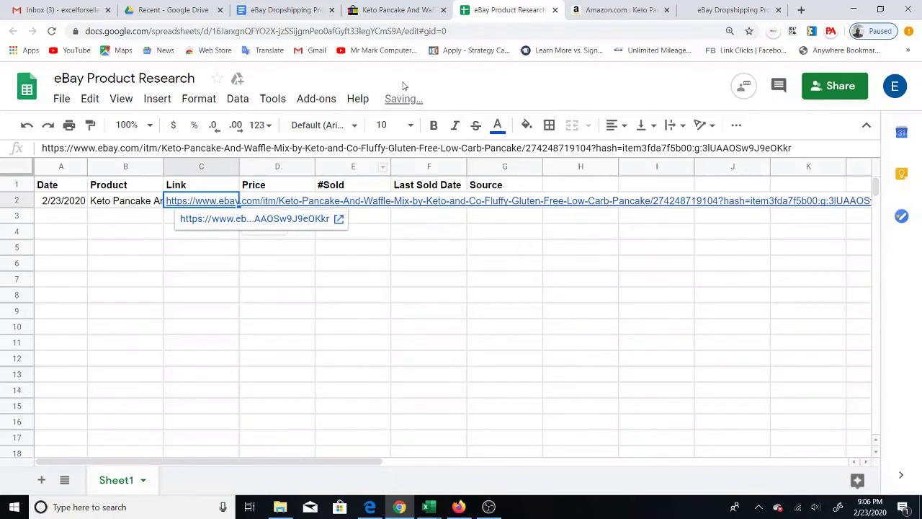
# - Enter 13.95 in Price cell D2 and 2 in #Sold cell E2 of the research spreadsheet
pyautogui.press('Tab')
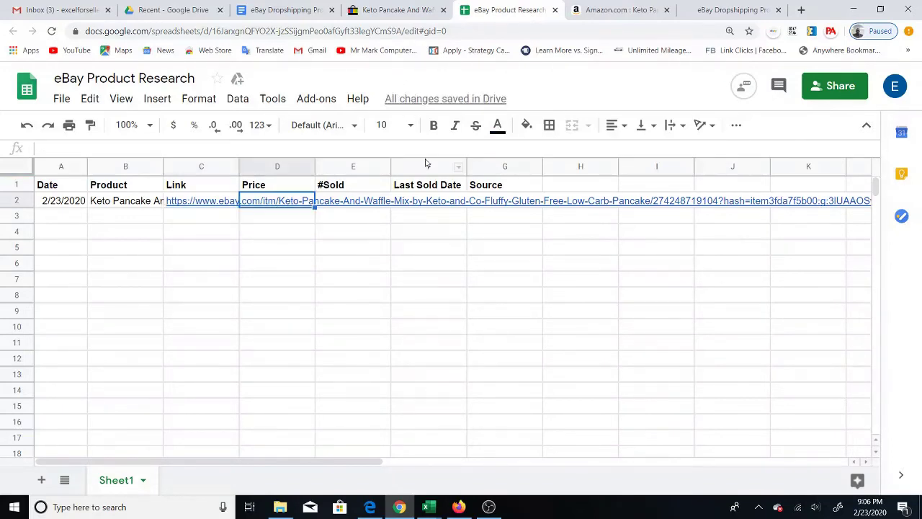
pyautogui.write('13.95')
pyautogui.press('Tab')
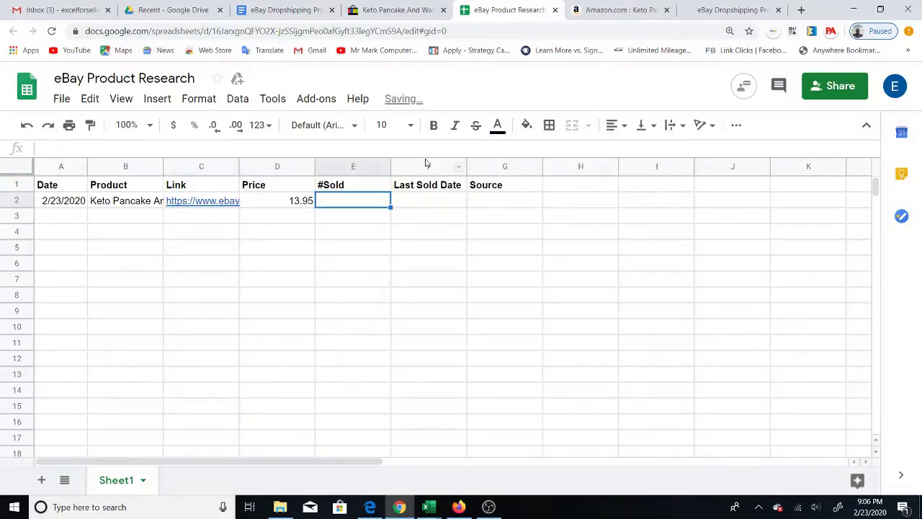
pyautogui.write('2')
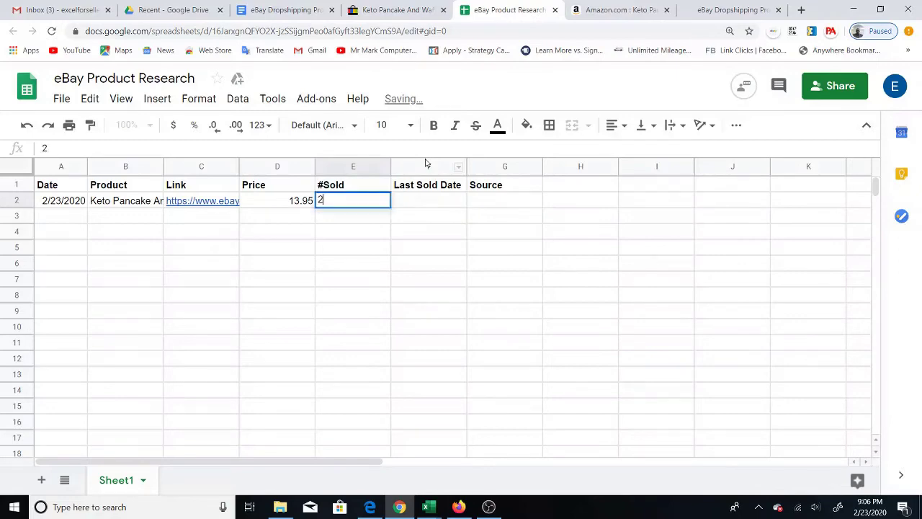
pyautogui.press('Tab')
# - Check the eBay listing's purchase history for the latest sale and enter 2/22/2020 in Last Sold Date cell F2 of the research spreadsheet
pyautogui.click(373, 5)
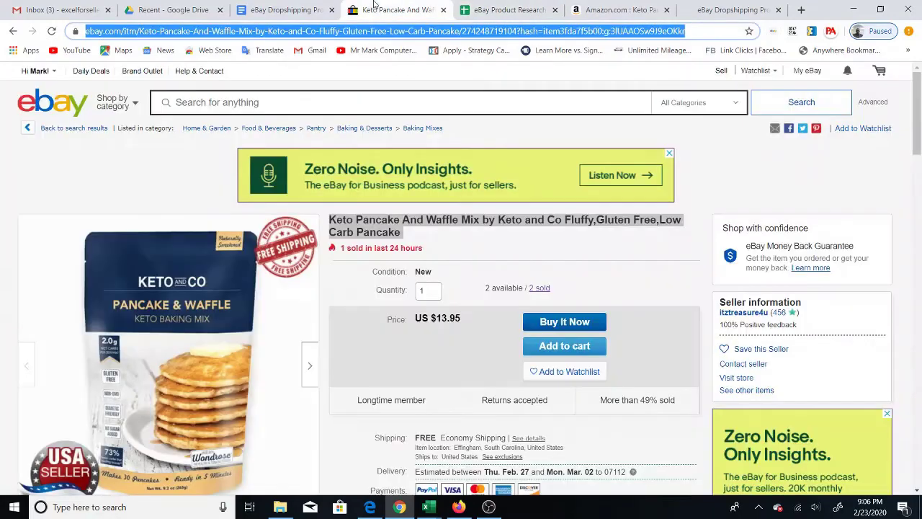
pyautogui.click(540, 289)
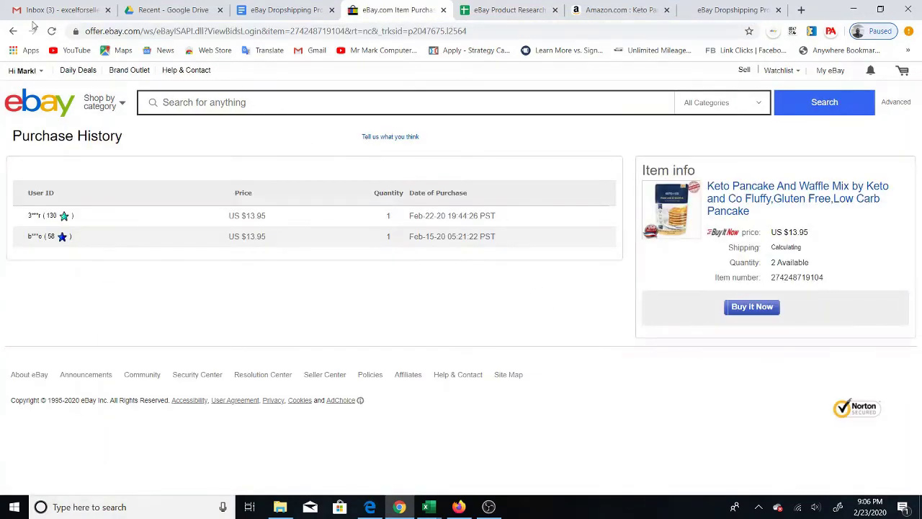
pyautogui.click(13, 31)
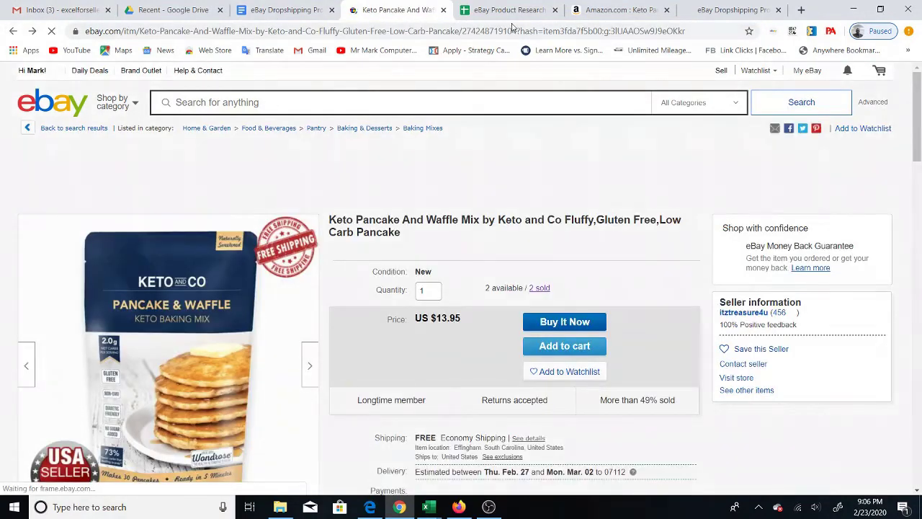
pyautogui.click(508, 10)
pyautogui.write('2/22')
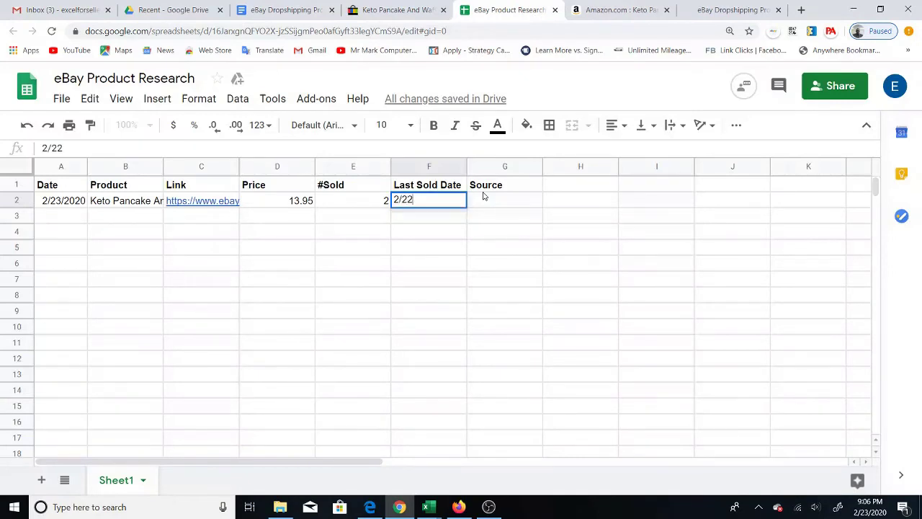
pyautogui.write('/2020')
pyautogui.press('Return')
# - Copy the Amazon product page's web address and paste it as values only into Source cell G2 of the research spreadsheet
pyautogui.press('Up')
pyautogui.press('Right')
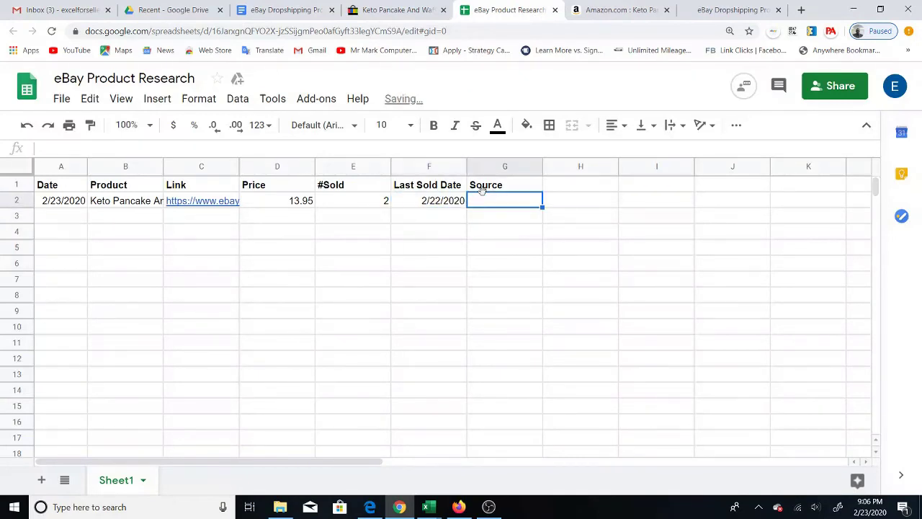
pyautogui.click(616, 11)
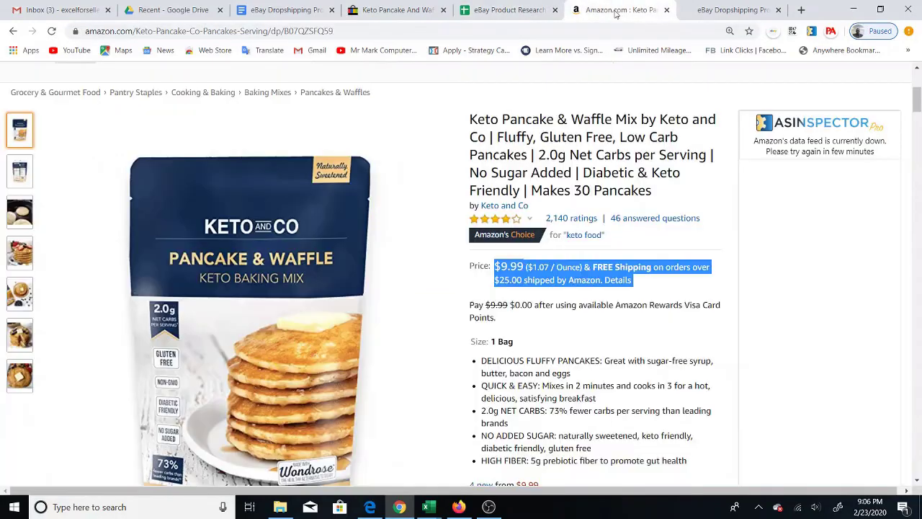
pyautogui.click(277, 32)
pyautogui.rightClick(276, 32)
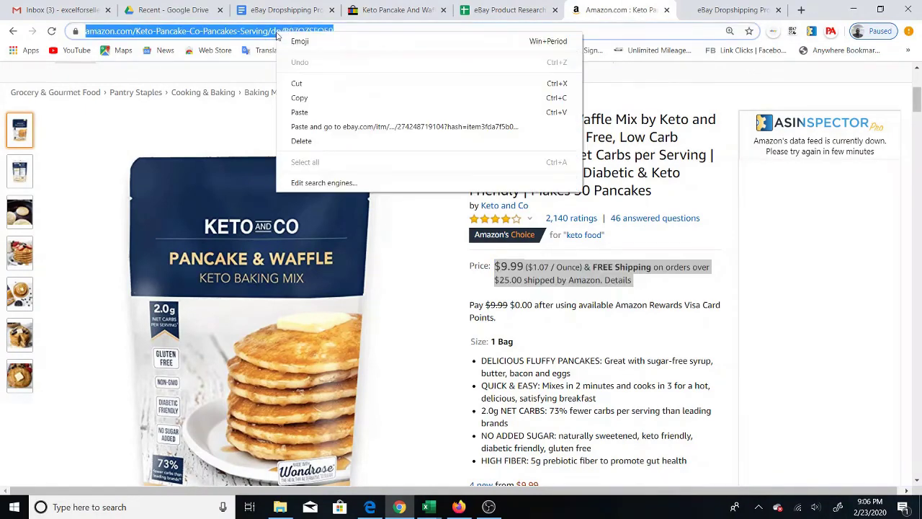
pyautogui.click(323, 101)
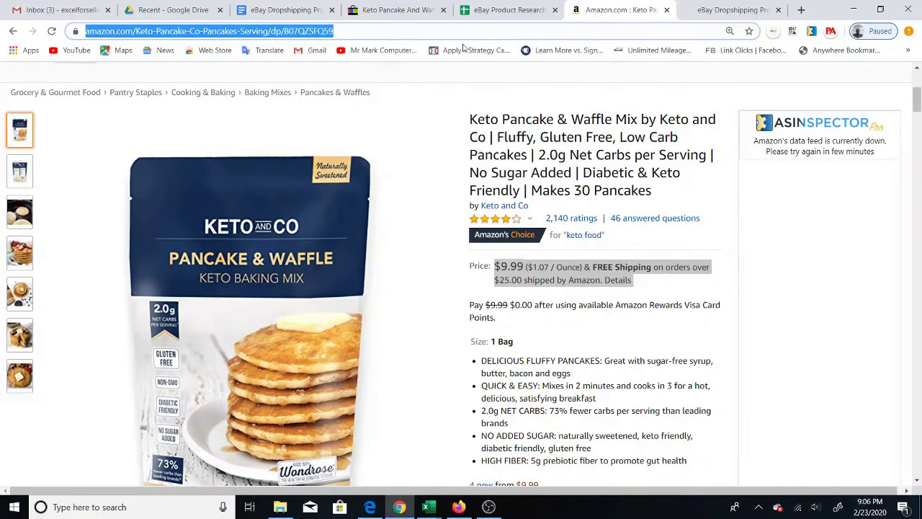
pyautogui.click(495, 14)
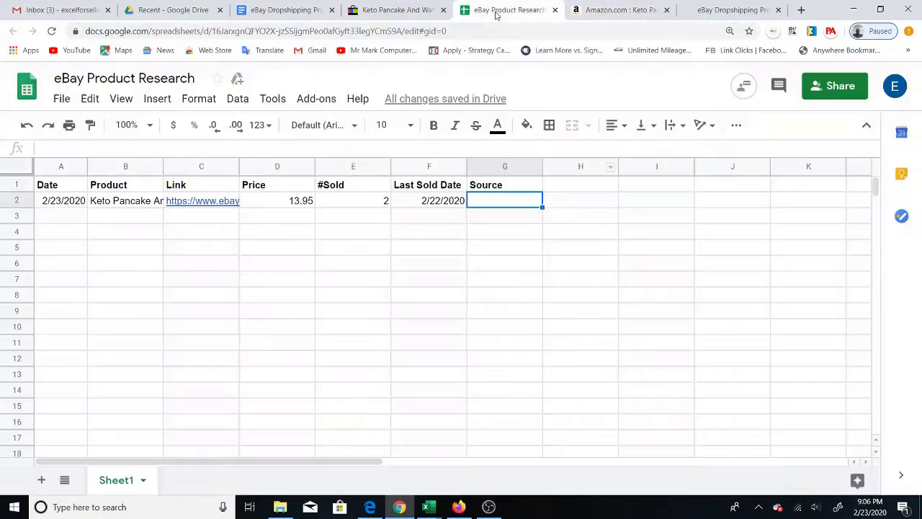
pyautogui.rightClick(496, 198)
pyautogui.moveTo(576, 193)
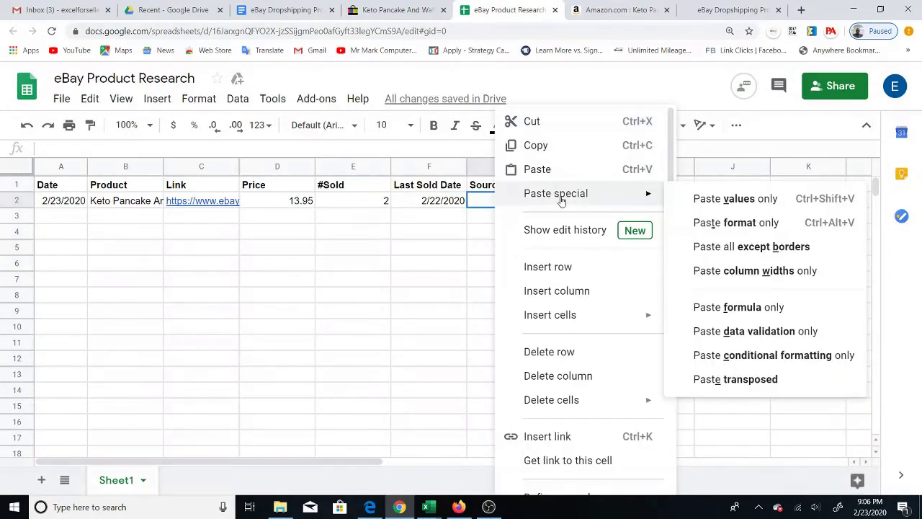
pyautogui.click(690, 197)
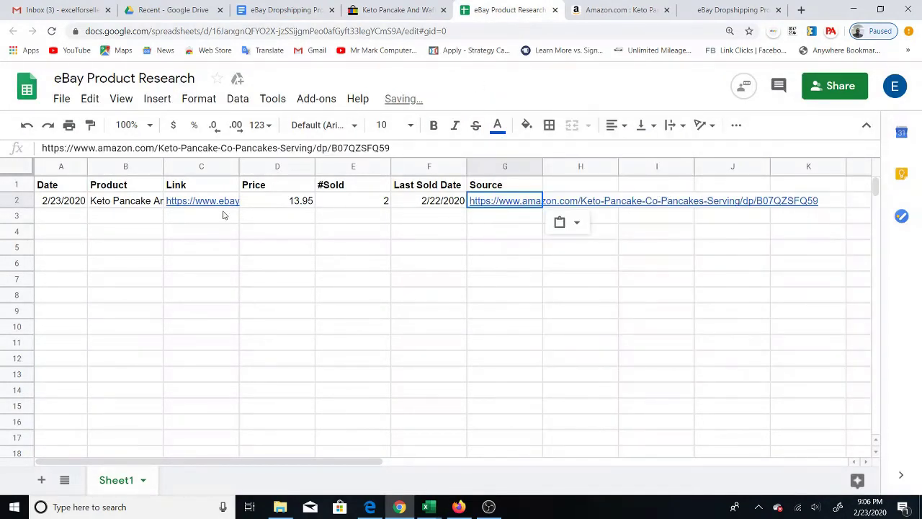
# - Review the recorded pancake mix entry in row 2, from product title and link to last sold date and source, against the eBay listing
pyautogui.click(137, 203)
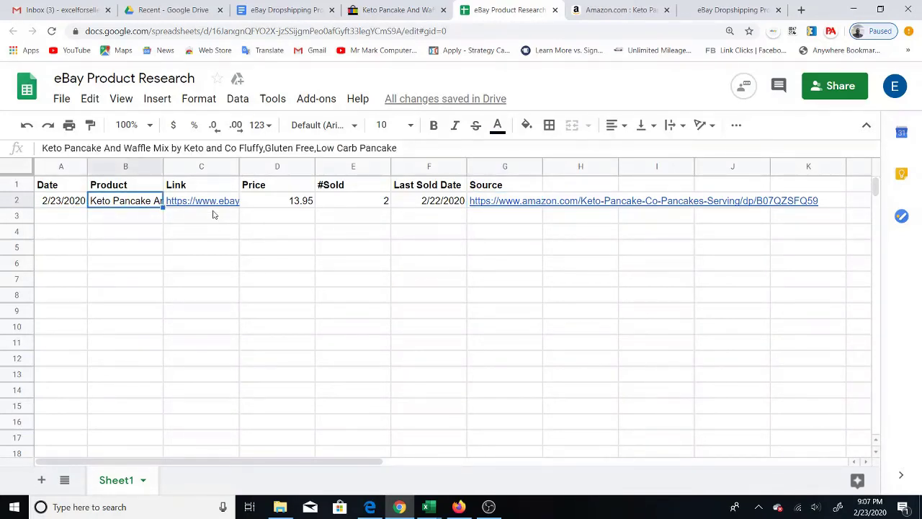
pyautogui.moveTo(215, 197)
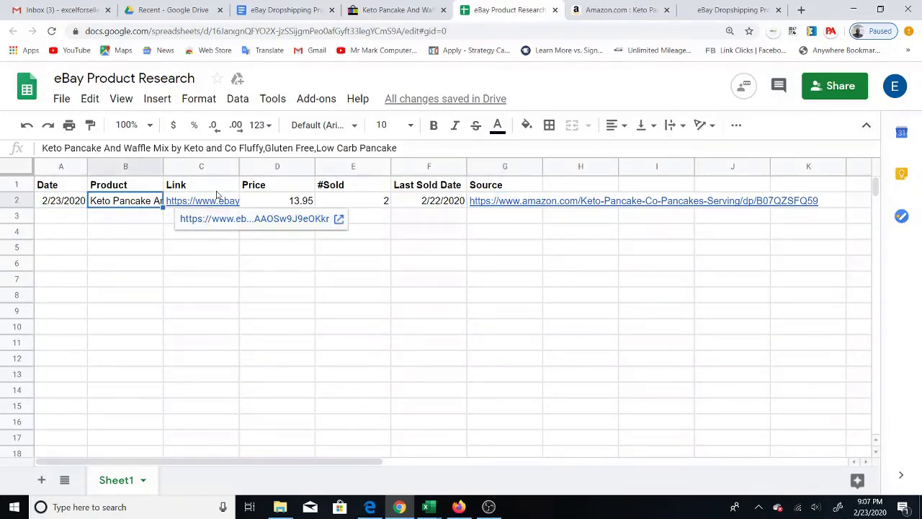
pyautogui.click(298, 206)
pyautogui.click(364, 207)
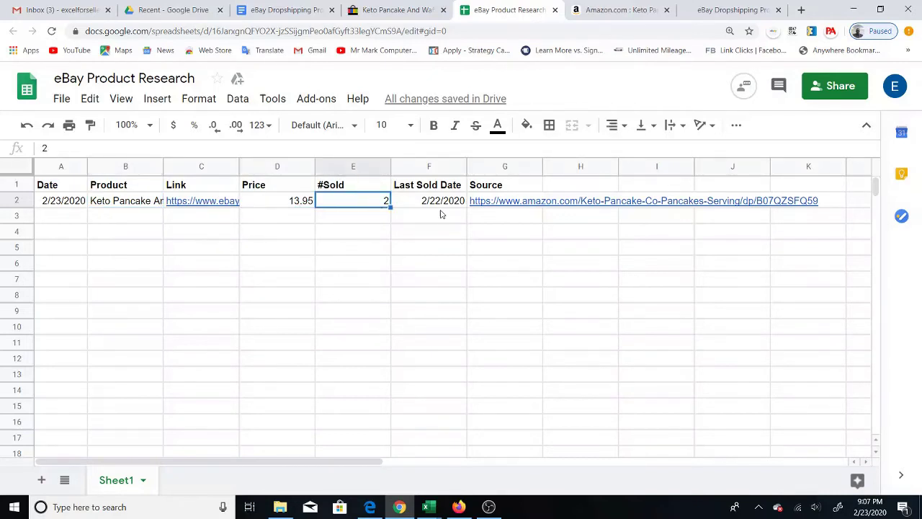
pyautogui.click(443, 207)
pyautogui.moveTo(516, 203)
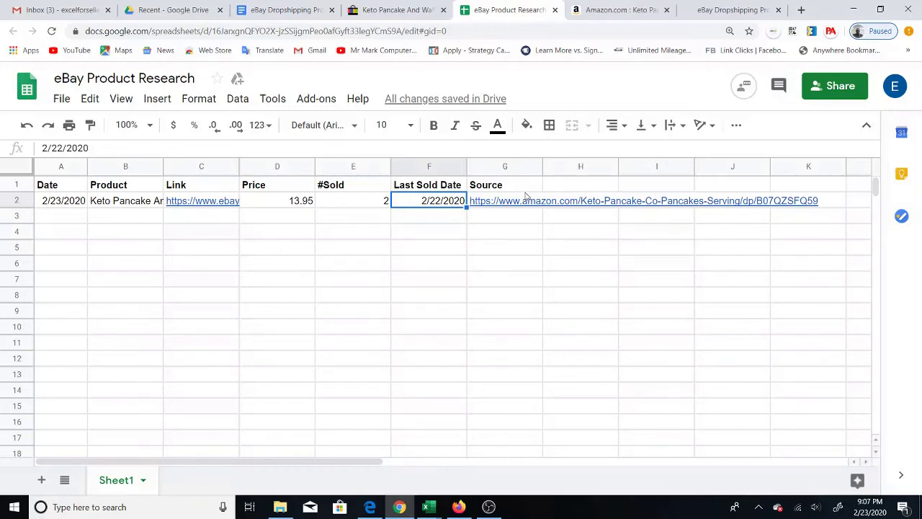
pyautogui.click(67, 218)
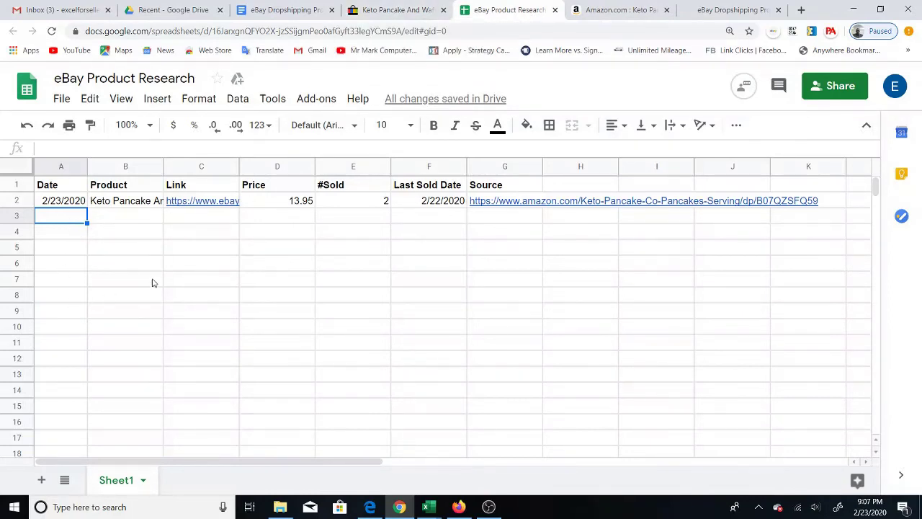
pyautogui.click(388, 7)
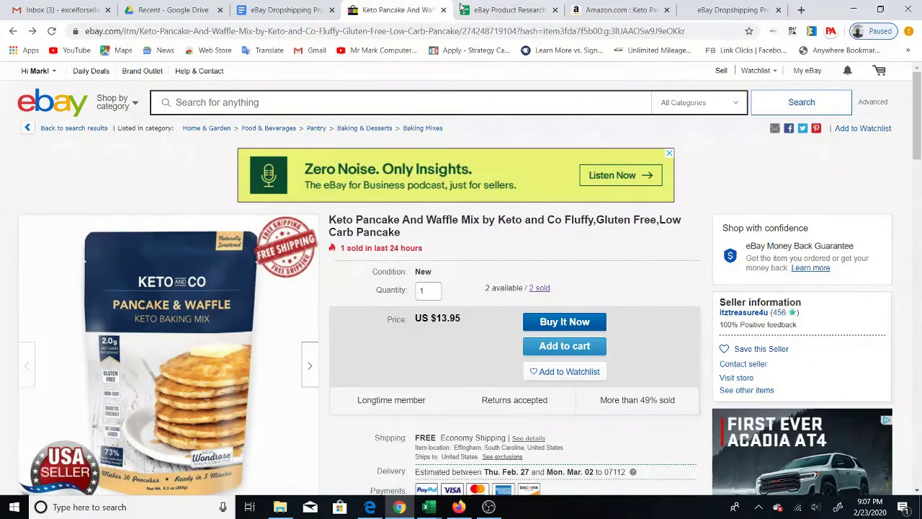
pyautogui.click(497, 10)
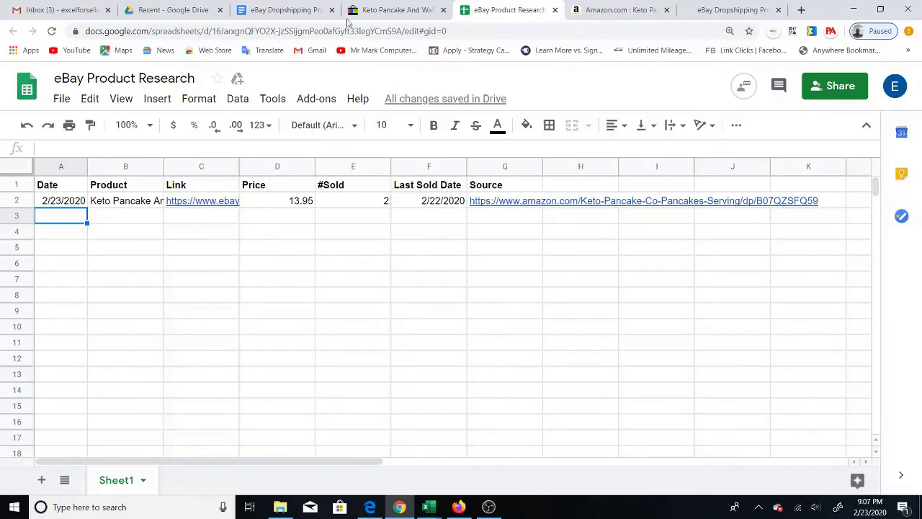
# - Open the PRODUCTS.xlsx file from the recent files in Google Drive with Google Sheets
pyautogui.click(170, 10)
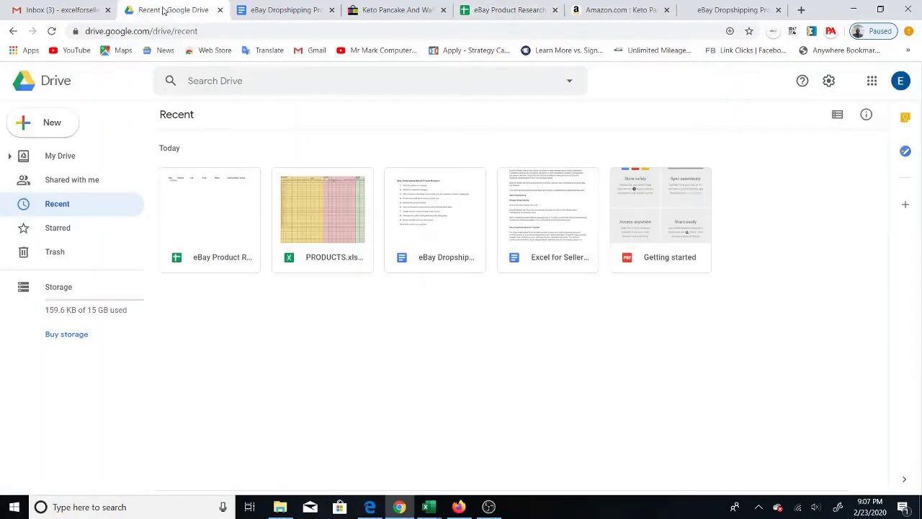
pyautogui.doubleClick(316, 211)
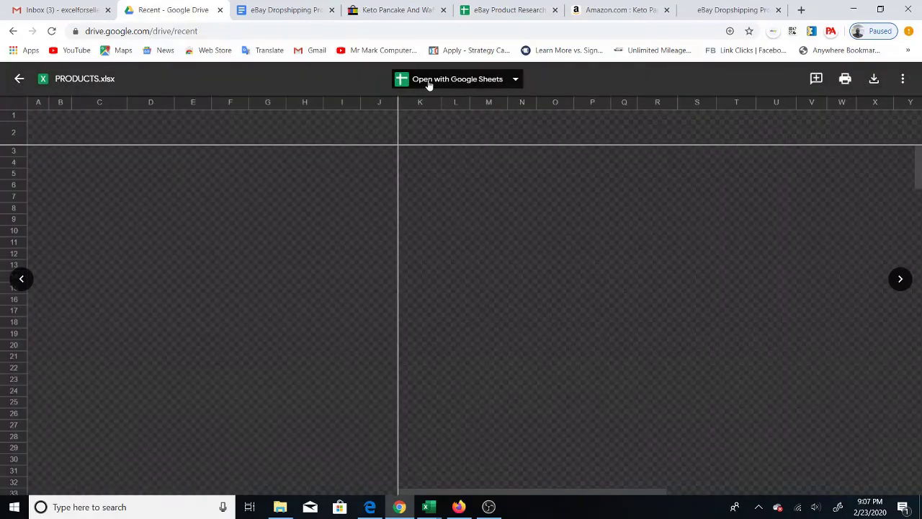
pyautogui.click(428, 80)
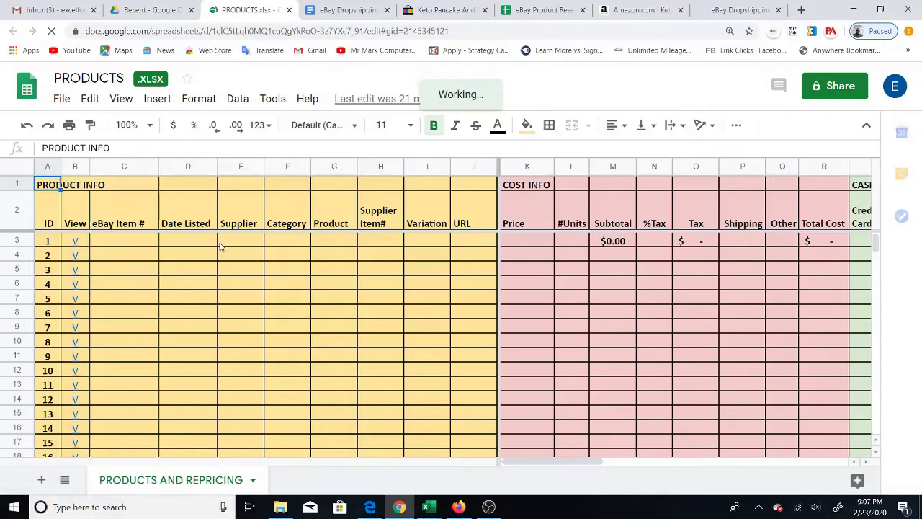
# - Enter the listing date 2/23 in Date Listed cell D3 for product ID 1
pyautogui.click(141, 242)
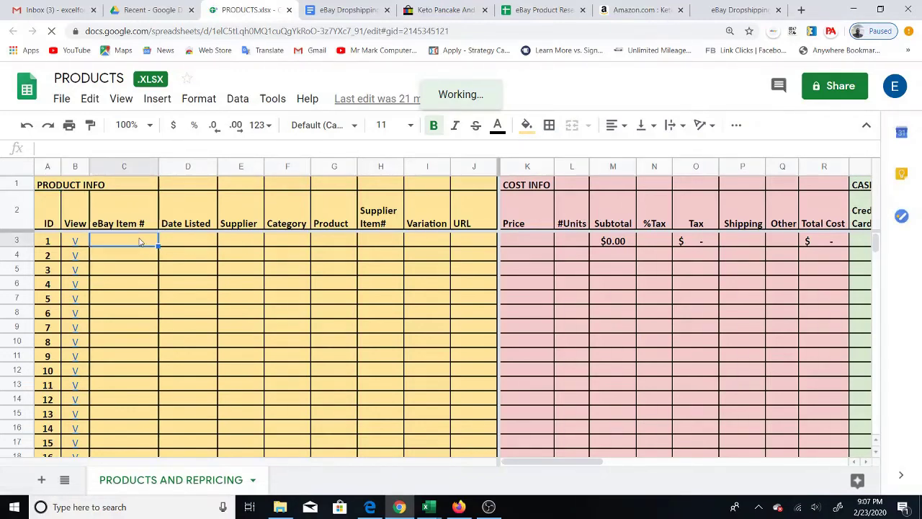
pyautogui.click(195, 246)
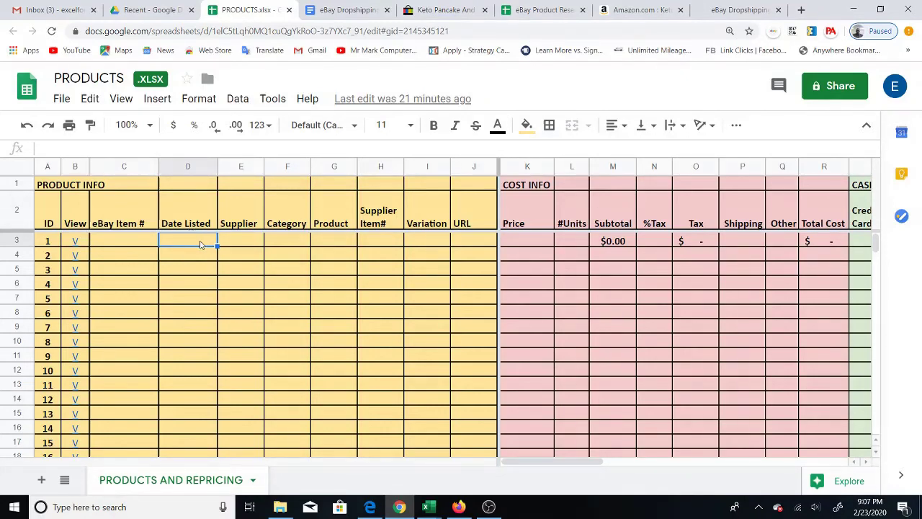
pyautogui.write('2/23')
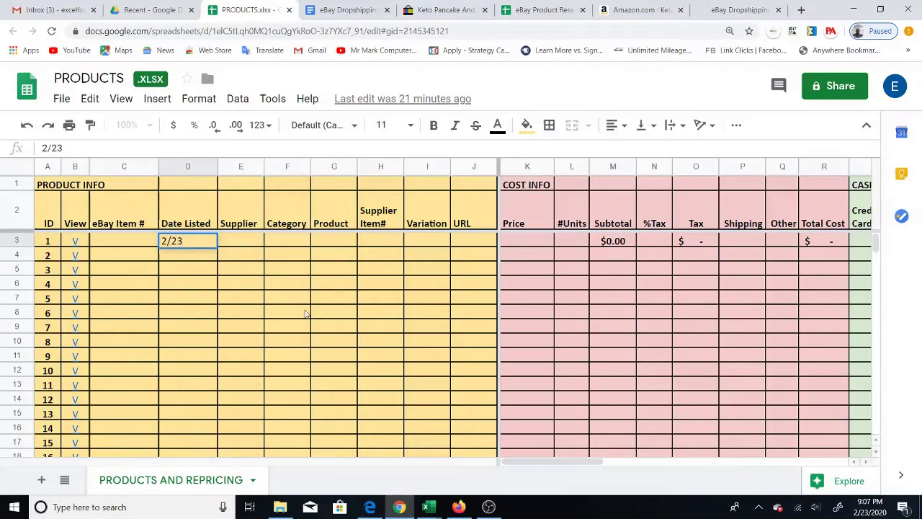
pyautogui.press('Return')
# - Examine the remaining Product Info fields of product ID 1, from Supplier and Category through Variation and URL
pyautogui.click(232, 239)
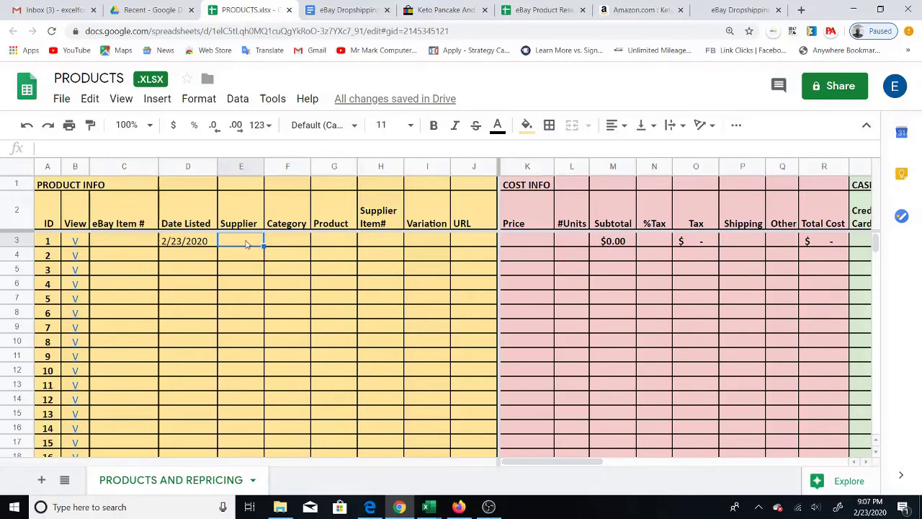
pyautogui.click(290, 243)
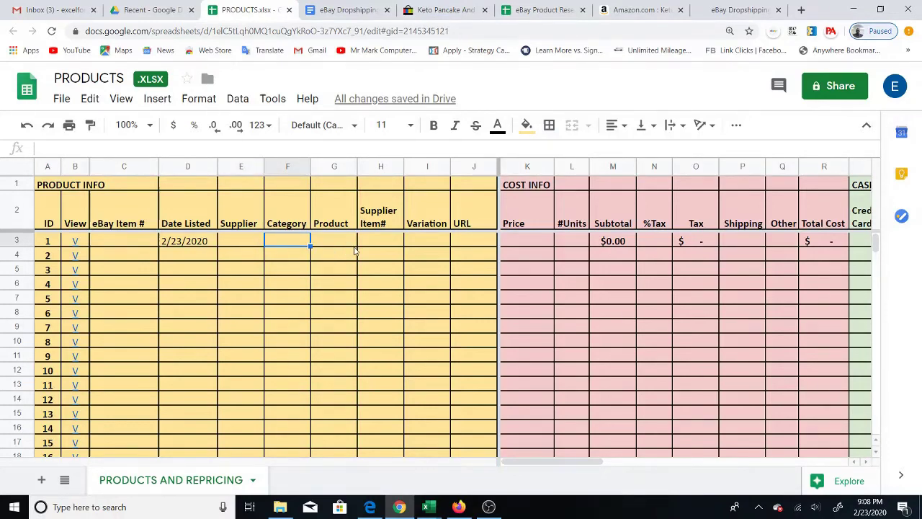
pyautogui.click(338, 245)
pyautogui.click(384, 245)
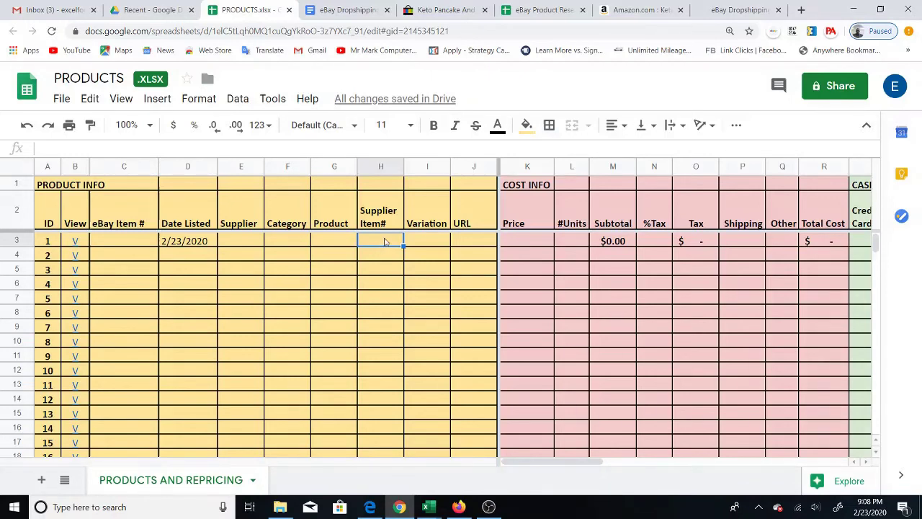
pyautogui.click(430, 243)
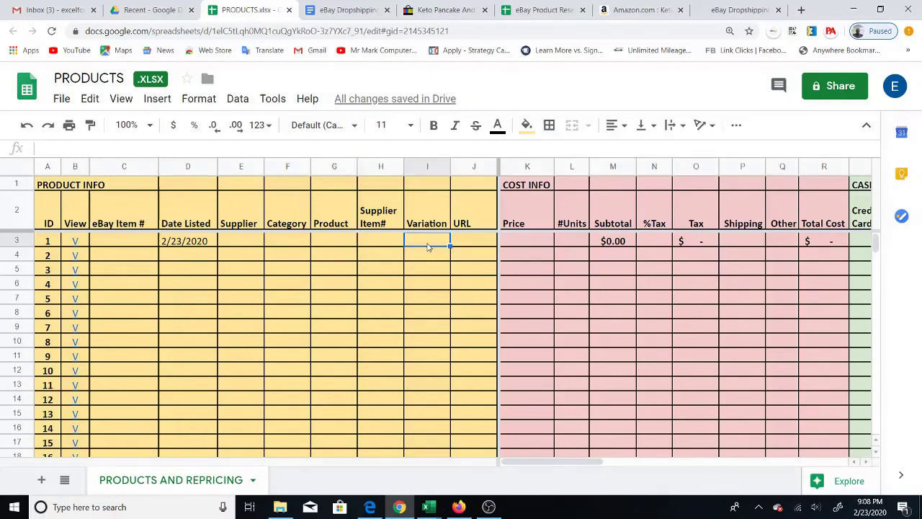
pyautogui.click(473, 243)
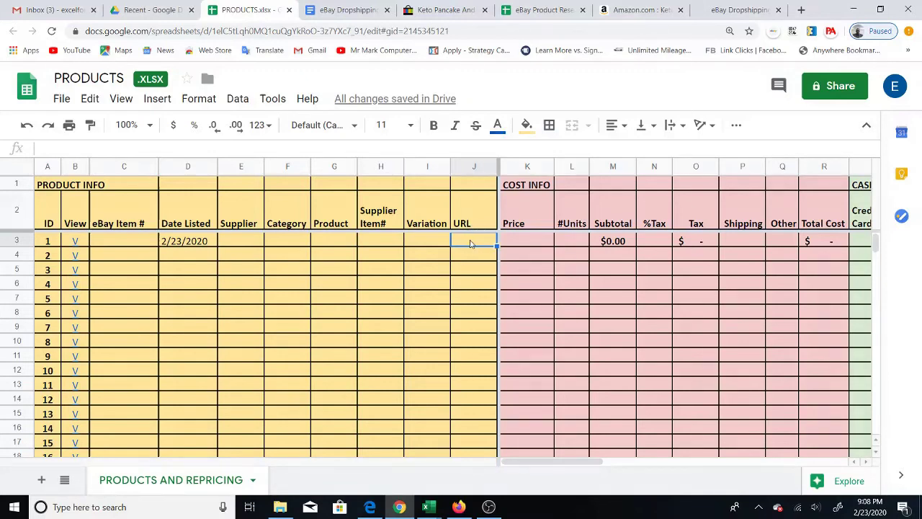
# - Examine the Cost Info fields of product ID 1, from Price and #Units through %Tax and Shipping to the Total Cost formula
pyautogui.click(525, 243)
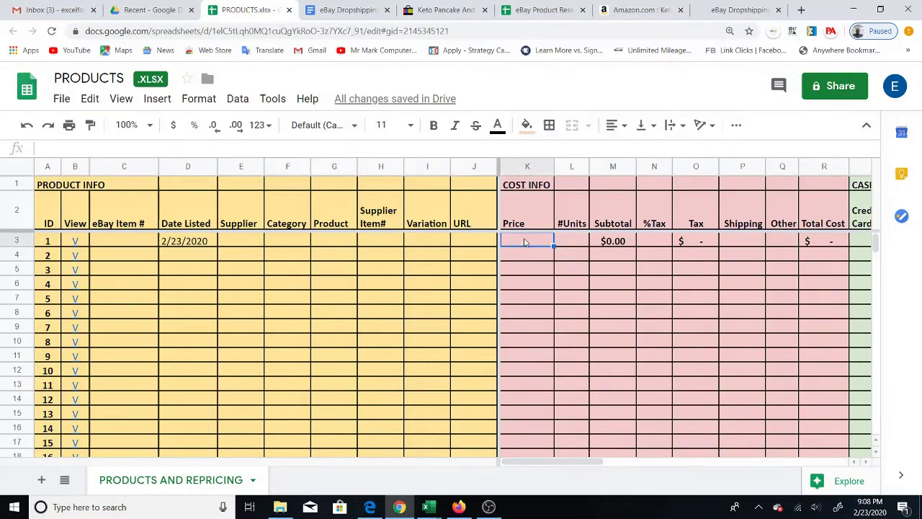
pyautogui.click(575, 243)
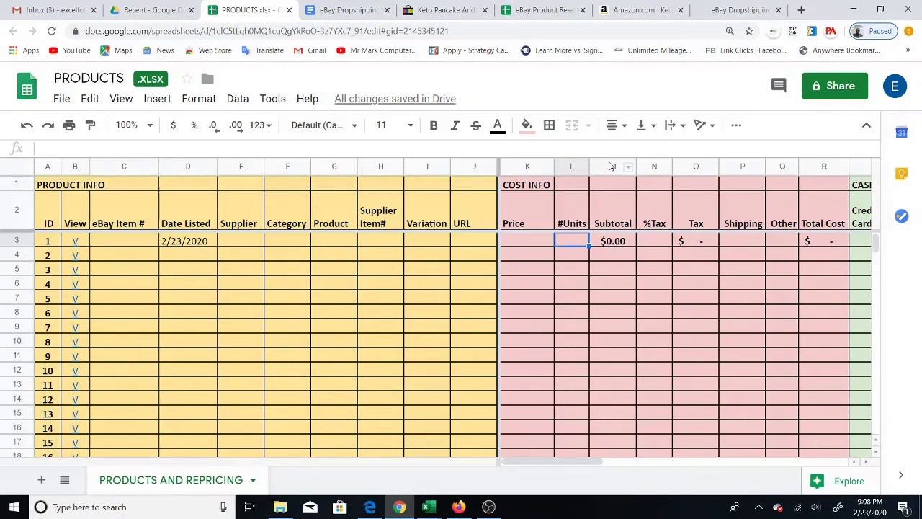
pyautogui.click(508, 242)
pyautogui.click(576, 240)
pyautogui.click(661, 242)
pyautogui.press('Right')
pyautogui.press('Right')
pyautogui.press('Right')
pyautogui.press('Right')
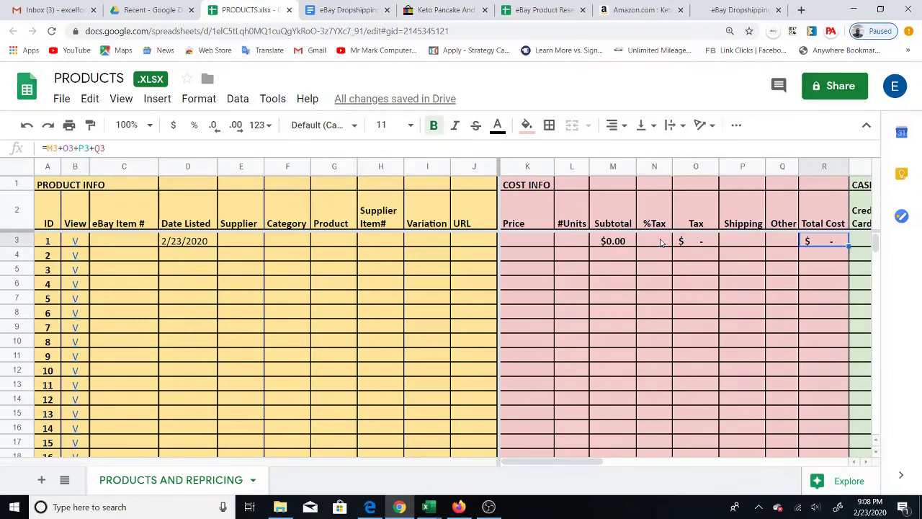
# - Examine the Cashback fields of product ID 1, from Credit Card (%) and Portal (%) through to the Total Cashback formula
pyautogui.press('Right')
pyautogui.press('Left')
pyautogui.press('Left')
pyautogui.press('Left')
pyautogui.press('Left')
pyautogui.press('Left')
pyautogui.press('Left')
pyautogui.press('Left')
pyautogui.press('Left')
pyautogui.press('Right')
pyautogui.press('Left')
pyautogui.press('Right')
pyautogui.press('Right')
pyautogui.press('Right')
pyautogui.press('Right')
pyautogui.press('Right')
pyautogui.press('Right')
pyautogui.press('Right')
pyautogui.press('Right')
pyautogui.press('Right')
pyautogui.press('Right')
pyautogui.press('Right')
pyautogui.press('Right')
pyautogui.press('Right')
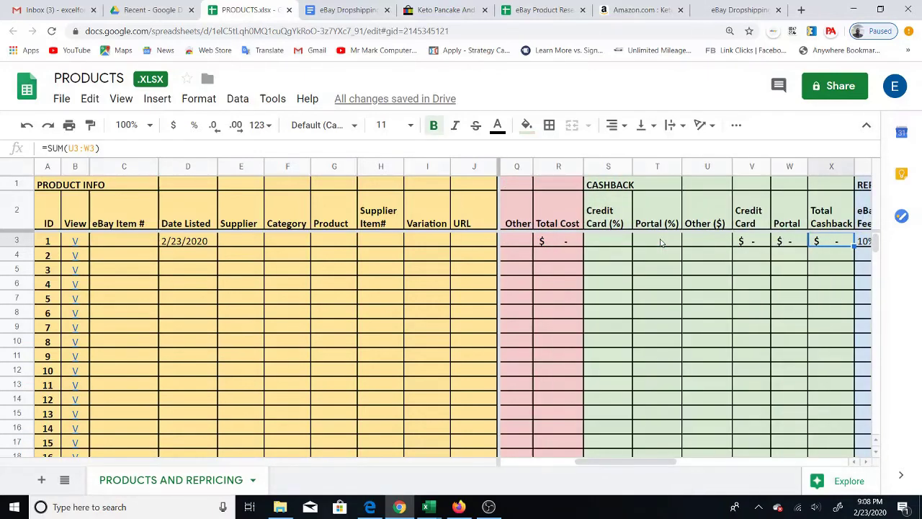
# - Review the Cost Info fields of product ID 1 again, from Price across to the Total Cost formula
pyautogui.press('Left')
pyautogui.press('Left')
pyautogui.press('Left')
pyautogui.press('Left')
pyautogui.press('Left')
pyautogui.press('Left')
pyautogui.press('Left')
pyautogui.press('Left')
pyautogui.press('Left')
pyautogui.press('Left')
pyautogui.press('Left')
pyautogui.press('Left')
pyautogui.press('Left')
pyautogui.press('Left')
pyautogui.press('Left')
pyautogui.press('Right')
pyautogui.press('Right')
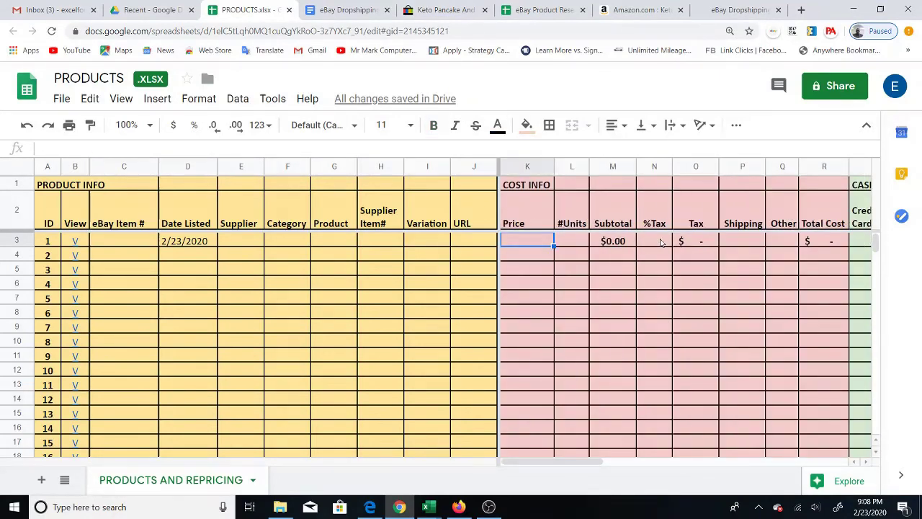
pyautogui.press('Right')
pyautogui.press('Right')
pyautogui.press('Right')
pyautogui.press('Right')
pyautogui.press('Right')
pyautogui.press('Right')
pyautogui.press('Right')
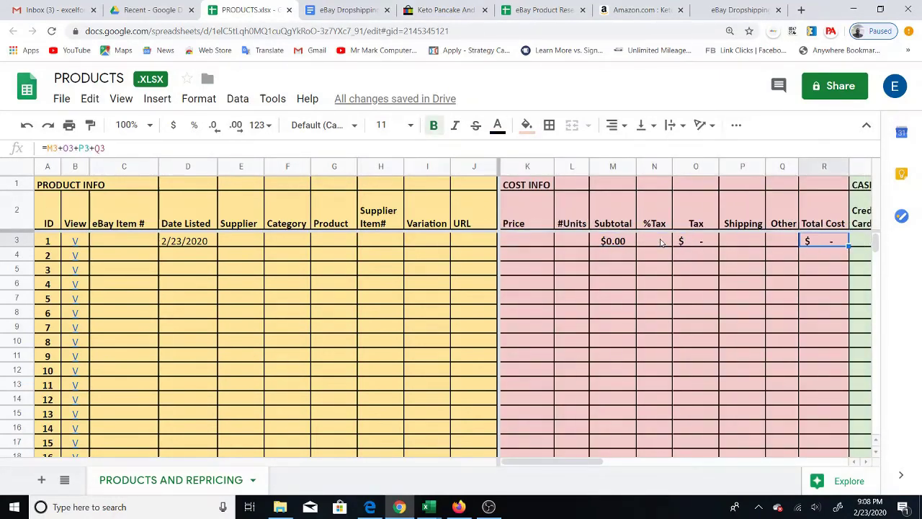
# - Examine the Repricing fields of product ID 1, including eBay Fee (%) and the Break-Even formula
pyautogui.press('Right')
pyautogui.press('Right')
pyautogui.press('Right')
pyautogui.press('Right')
pyautogui.press('Right')
pyautogui.press('Right')
pyautogui.press('Right')
pyautogui.press('Right')
pyautogui.press('Right')
pyautogui.press('Left')
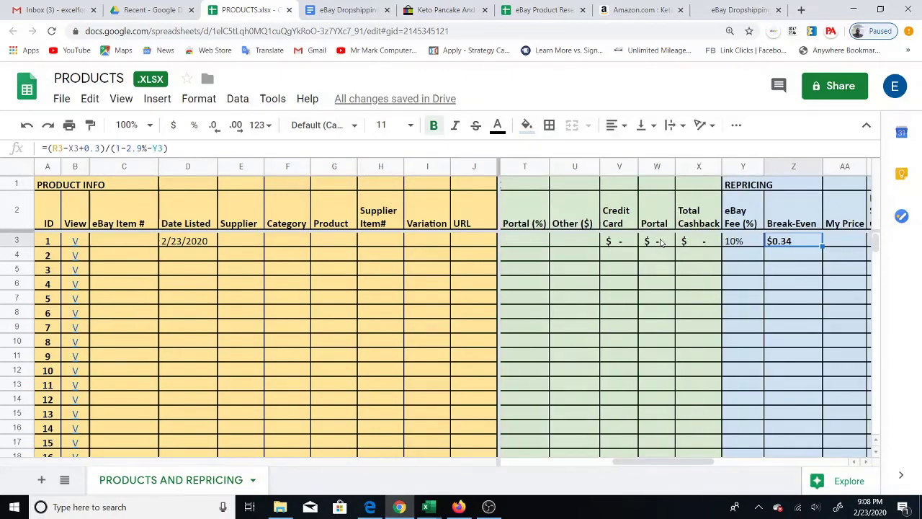
# - Enter a Price of 9.99 and 1 in #Units in the Cost Info of product ID 1
pyautogui.press('Left')
pyautogui.press('Left')
pyautogui.press('Left')
pyautogui.press('Left')
pyautogui.press('Left')
pyautogui.press('Left')
pyautogui.press('Left')
pyautogui.press('Left')
pyautogui.press('Left')
pyautogui.press('Left')
pyautogui.press('Left')
pyautogui.press('Left')
pyautogui.press('Left')
pyautogui.press('Left')
pyautogui.press('Left')
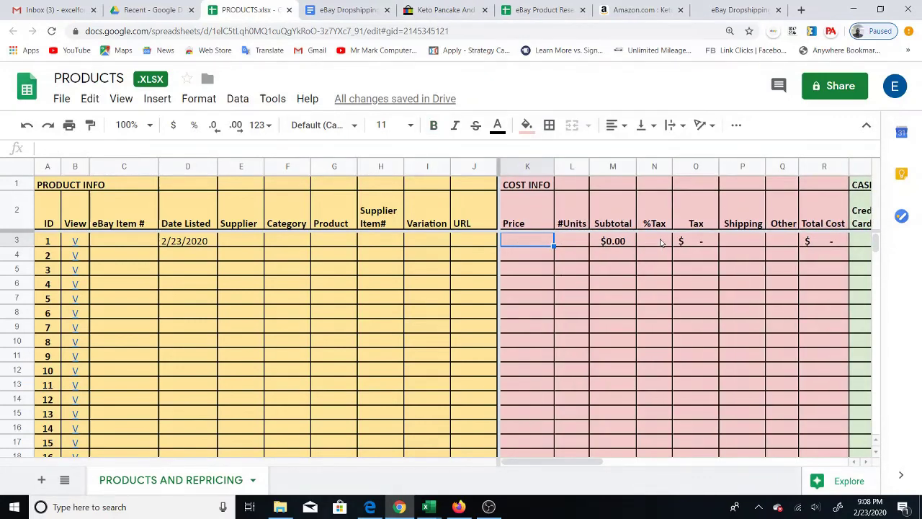
pyautogui.press('Right')
pyautogui.press('Left')
pyautogui.press('Right')
pyautogui.press('Left')
pyautogui.write('9.9')
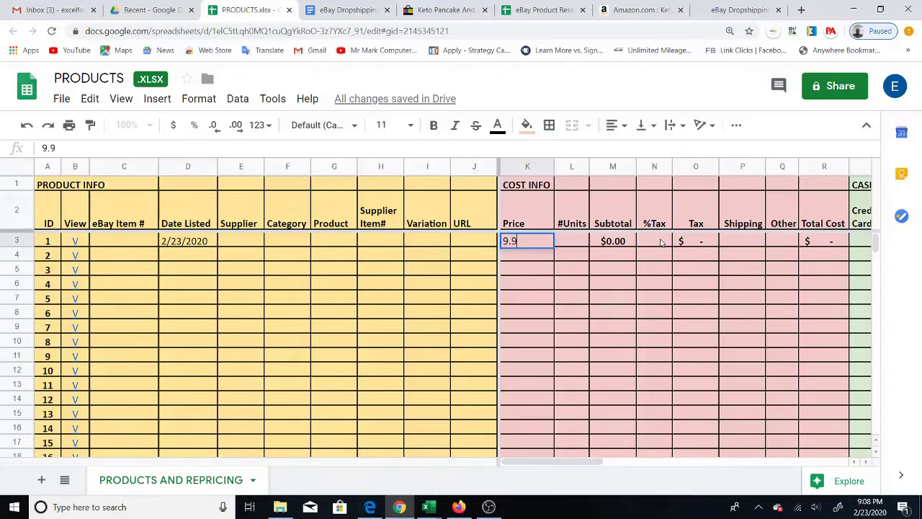
pyautogui.write('9')
pyautogui.press('Right')
pyautogui.write('1')
pyautogui.press('Return')
# - Set %Tax to 7% in cell N3 for product ID 1
pyautogui.press('Up')
pyautogui.press('Right')
pyautogui.press('Right')
pyautogui.write('7%')
pyautogui.press('Return')
# - Check the calculated Subtotal, Tax and Total Cost in the Cost Info of product ID 1
pyautogui.press('Up')
pyautogui.press('Right')
pyautogui.press('Right')
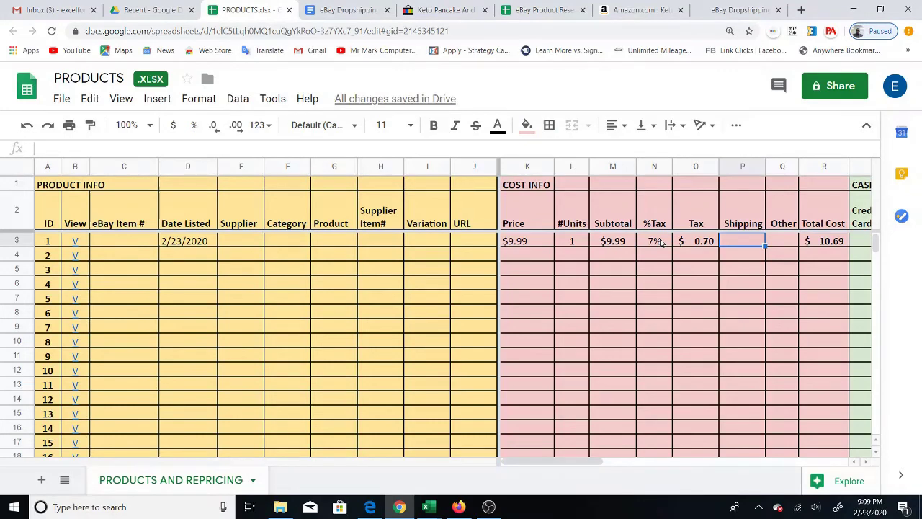
pyautogui.press('Left')
pyautogui.press('Left')
pyautogui.press('Left')
pyautogui.press('Left')
pyautogui.press('Left')
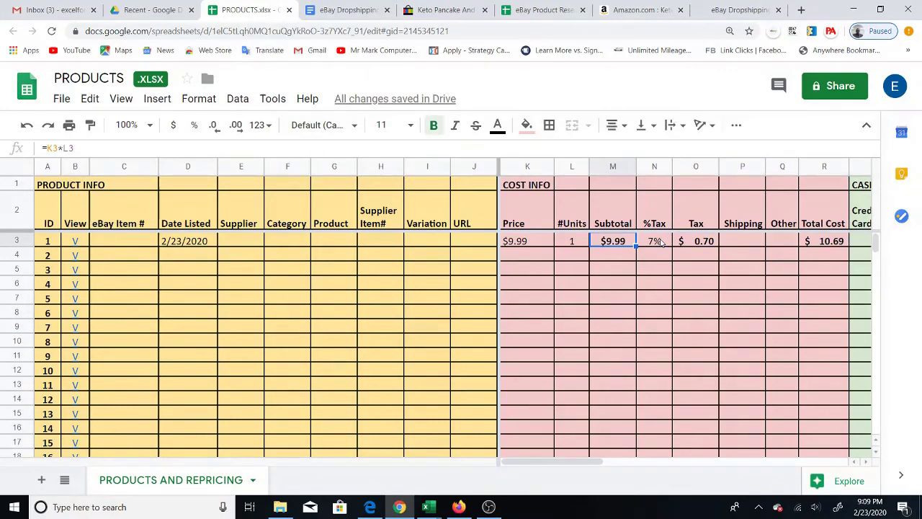
pyautogui.press('Right')
pyautogui.press('Right')
pyautogui.press('Right')
pyautogui.press('Right')
pyautogui.press('Right')
pyautogui.press('Right')
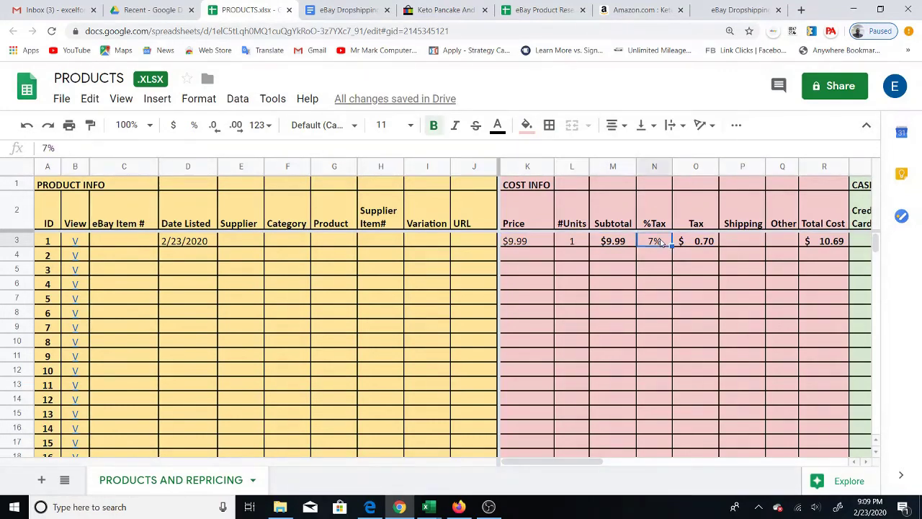
# - Check the Cashback fields, eBay Fee (%) and recalculated Break-Even price of product ID 1
pyautogui.press('Right')
pyautogui.press('Right')
pyautogui.press('Right')
pyautogui.press('Right')
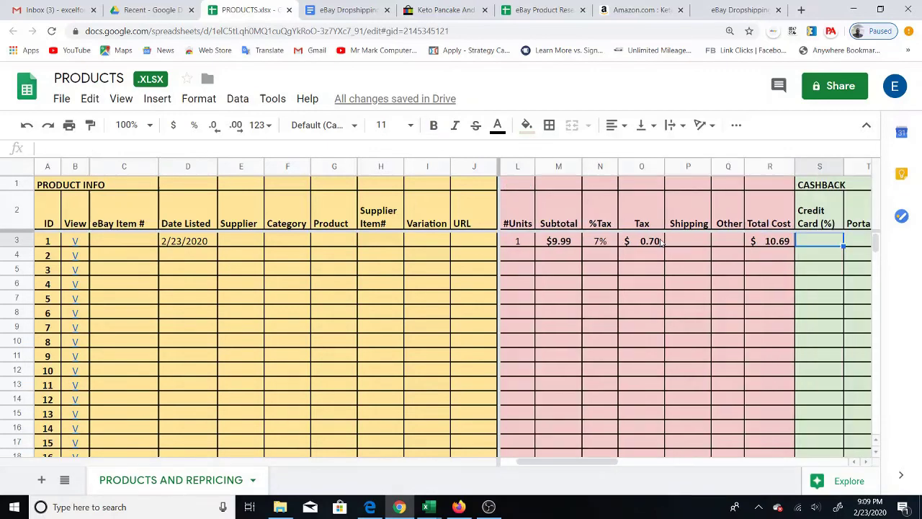
pyautogui.press('Right')
pyautogui.press('Right')
pyautogui.press('Right')
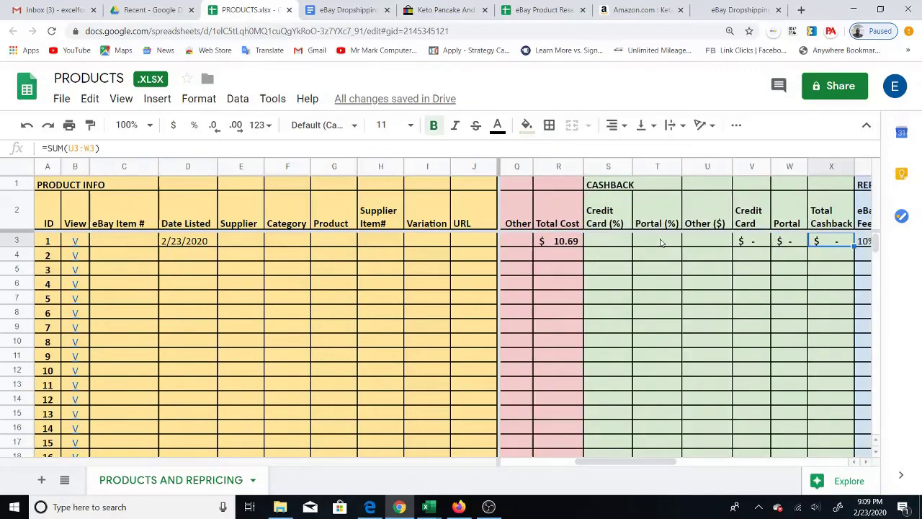
pyautogui.press('Right')
pyautogui.press('Right')
pyautogui.press('Right')
pyautogui.press('Right')
pyautogui.press('Left')
pyautogui.press('Left')
pyautogui.press('Left')
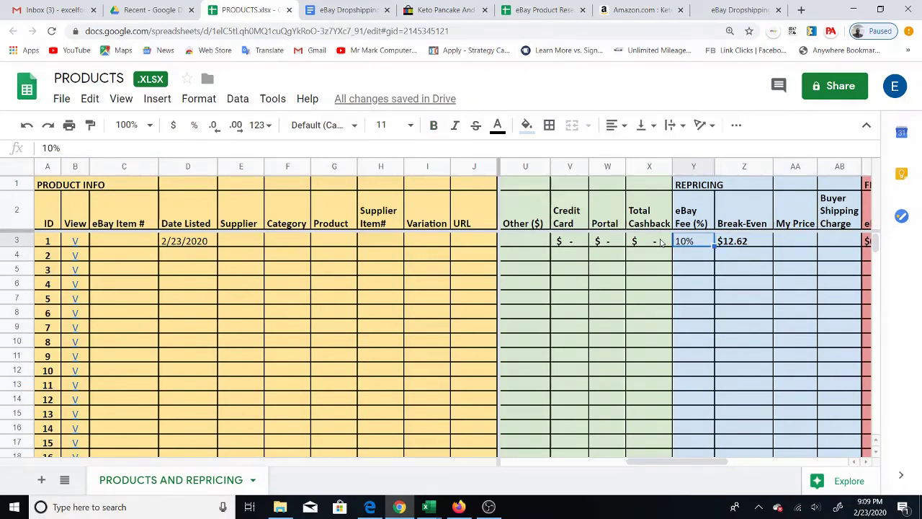
# - Enter 13.95 as My Price in cell AA3, above the break-even price of product ID 1
pyautogui.press('Right')
pyautogui.press('Right')
pyautogui.press('Right')
pyautogui.press('Right')
pyautogui.press('Left')
pyautogui.press('Left')
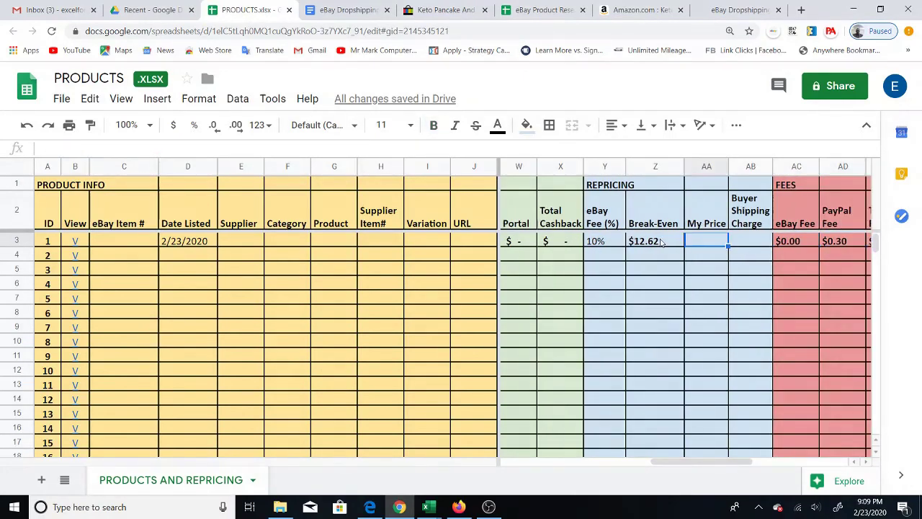
pyautogui.press('Left')
pyautogui.press('Left')
pyautogui.press('Right')
pyautogui.press('Right')
pyautogui.write('13.95')
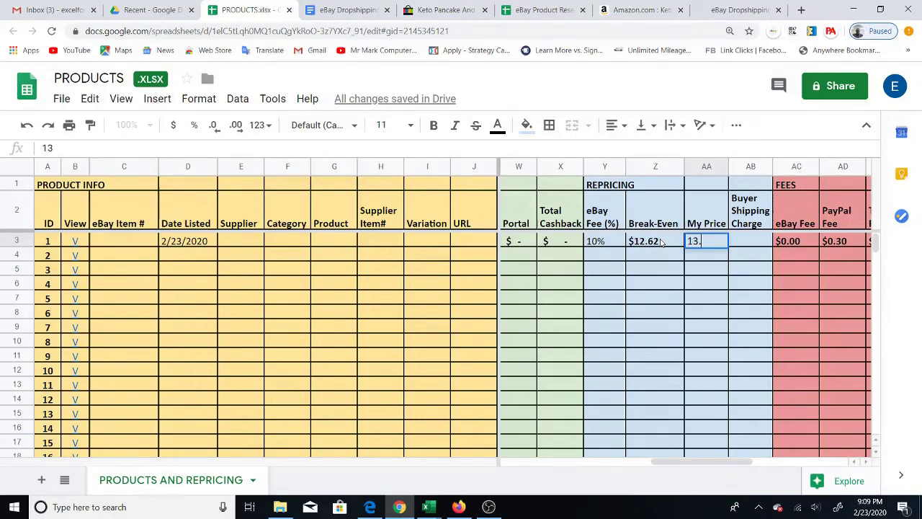
pyautogui.press('Right')
# - Examine the Fees section of product ID 1, covering the eBay Fee, PayPal Fee and Total Fees formulas
pyautogui.press('Right')
pyautogui.press('Right')
pyautogui.press('Right')
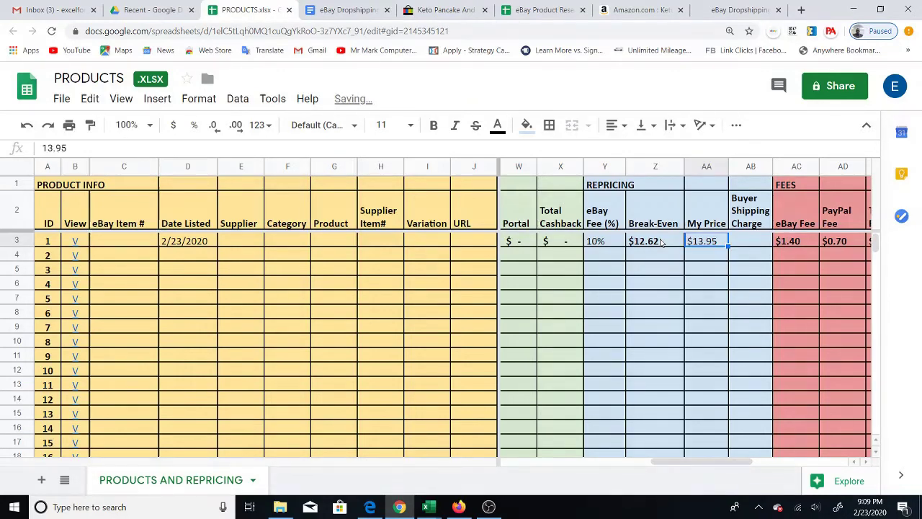
pyautogui.press('Right')
pyautogui.press('Left')
pyautogui.press('Left')
pyautogui.press('Left')
pyautogui.press('Left')
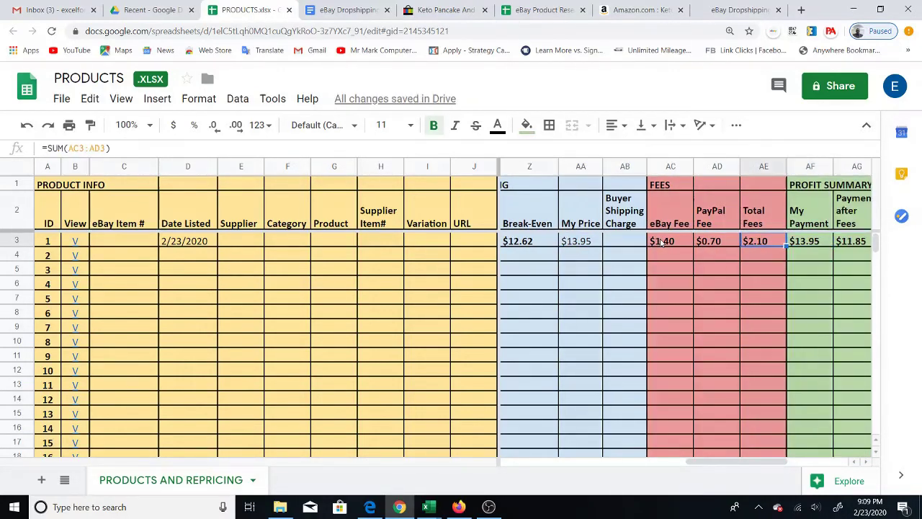
pyautogui.press('Right')
pyautogui.press('Right')
pyautogui.press('Right')
pyautogui.press('Left')
pyautogui.press('Left')
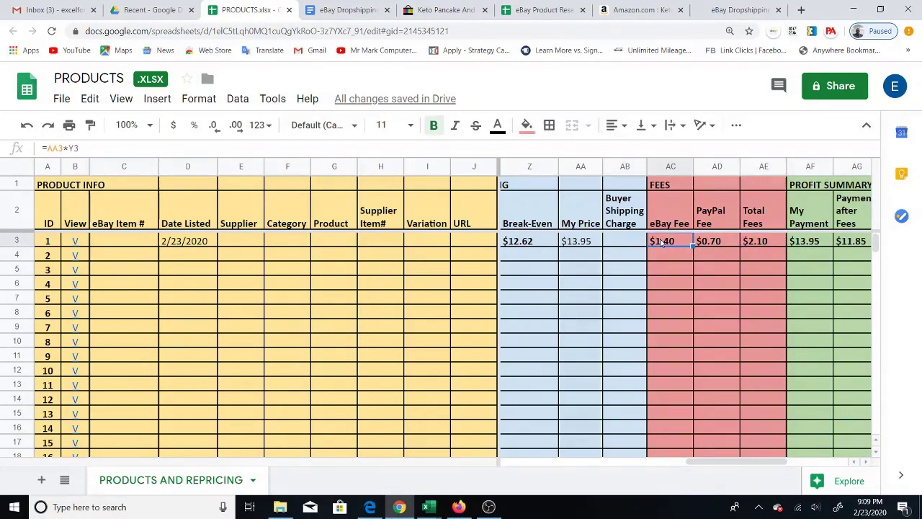
pyautogui.press('Right')
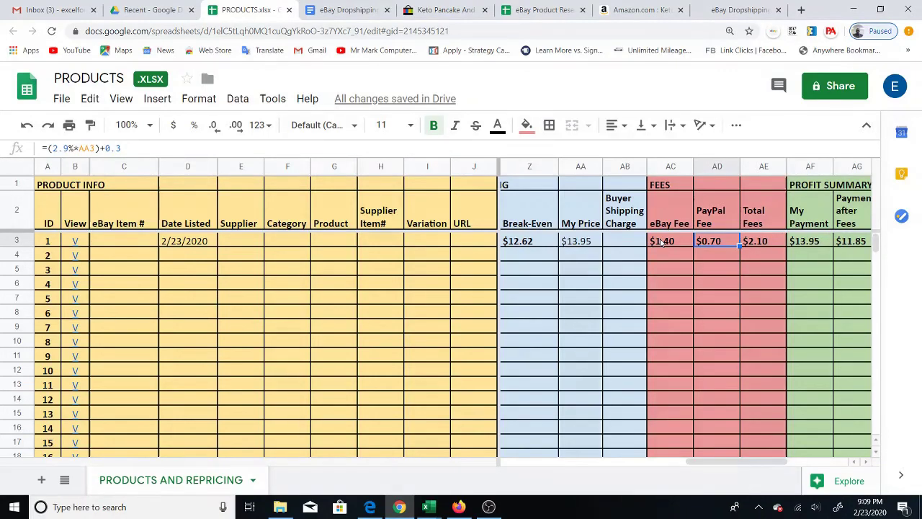
# - Examine the Profit Summary of product ID 1, from My Payment and Payment after Fees through Supplier Cost to Initial Profit
pyautogui.press('Right')
pyautogui.press('Right')
pyautogui.press('Right')
pyautogui.press('Right')
pyautogui.press('Left')
pyautogui.press('Left')
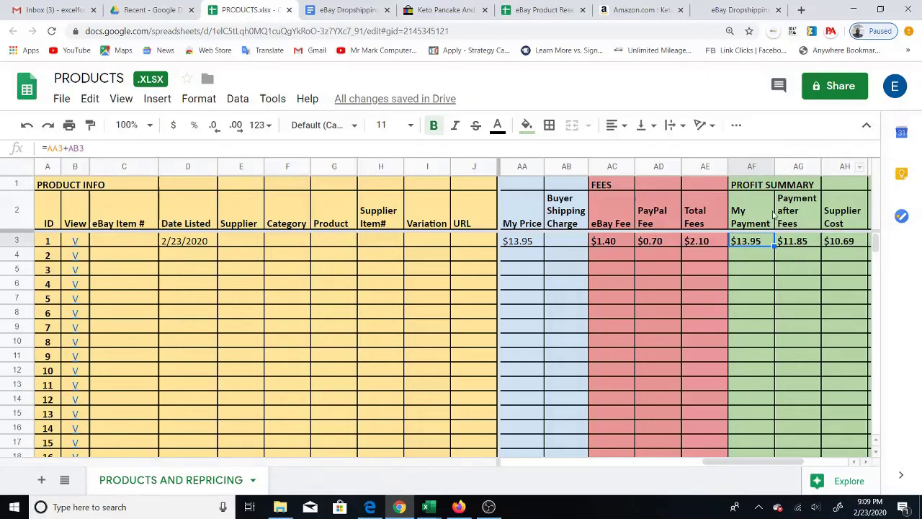
pyautogui.click(520, 245)
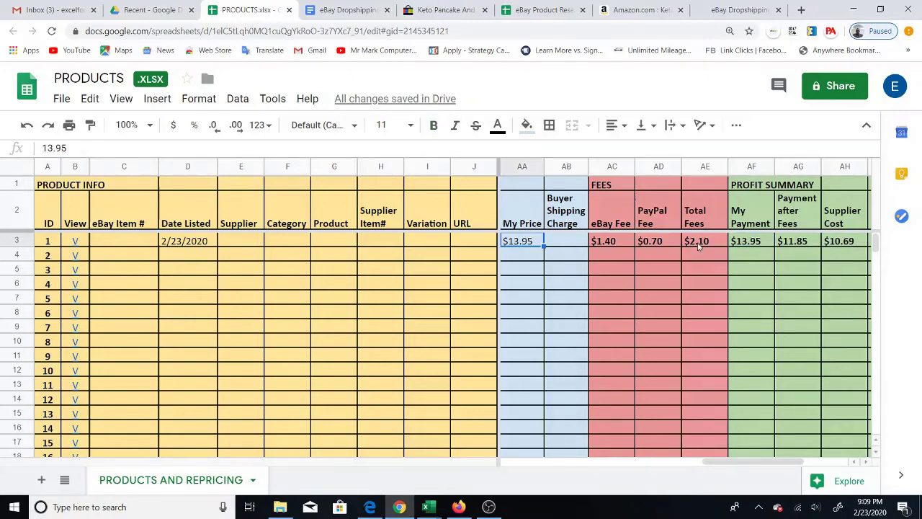
pyautogui.click(754, 246)
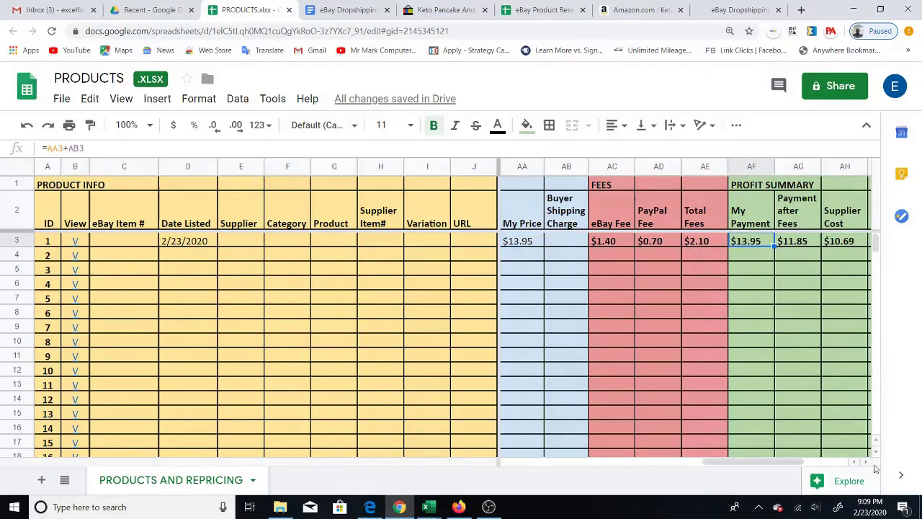
pyautogui.click(868, 464)
pyautogui.click(868, 464)
pyautogui.click(868, 464)
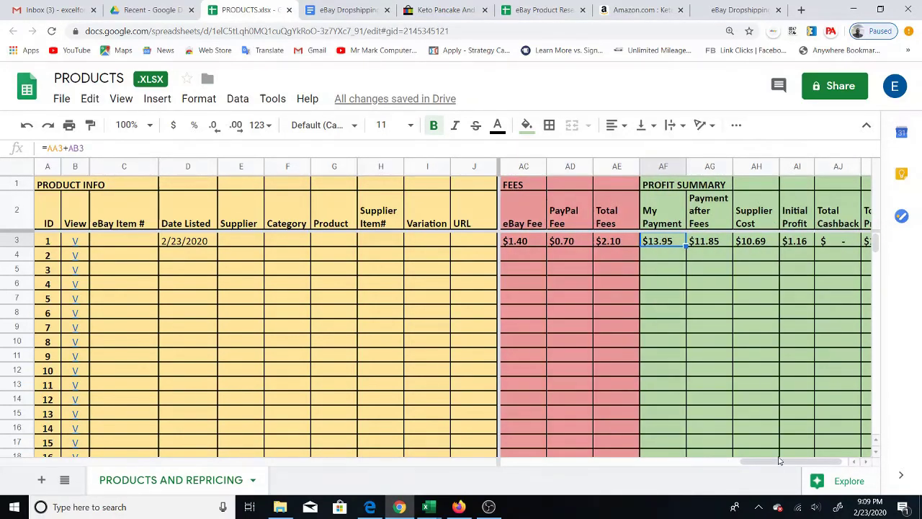
pyautogui.click(715, 245)
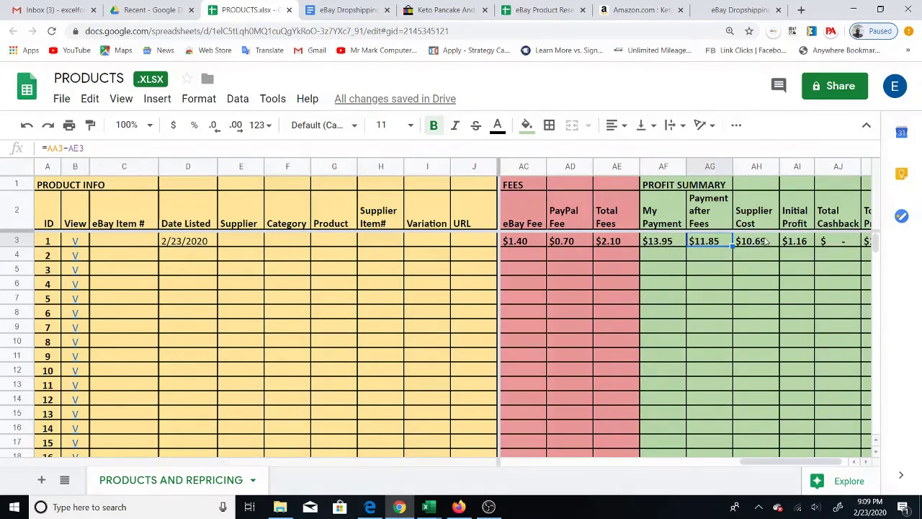
pyautogui.click(758, 245)
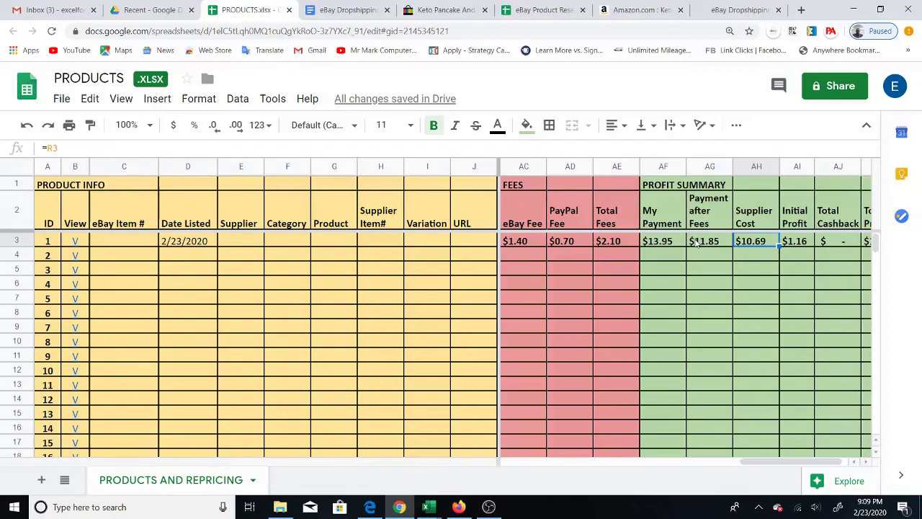
pyautogui.click(811, 246)
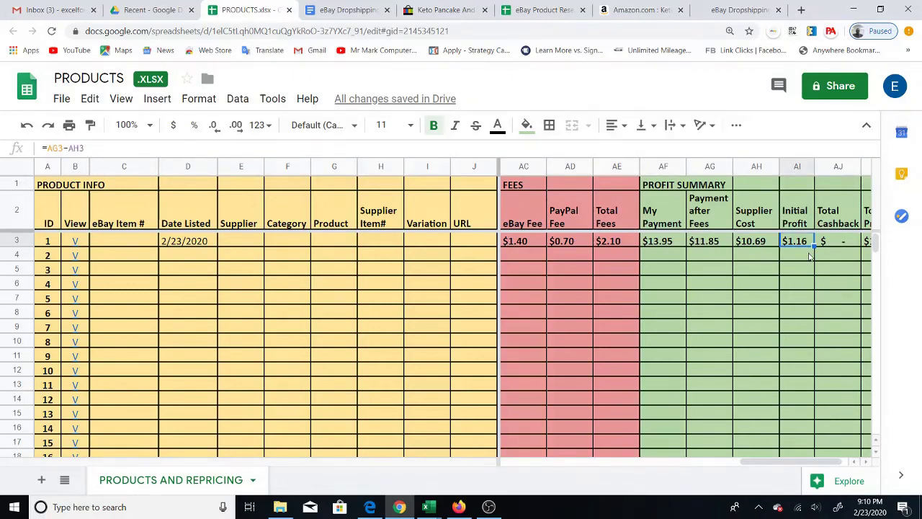
# - Examine the Total Cashback, Total Profit and Total Margin formulas in the Profit Summary of product ID 1
pyautogui.press('Right')
pyautogui.press('Right')
pyautogui.press('Right')
pyautogui.press('Left')
pyautogui.press('Left')
pyautogui.press('Left')
pyautogui.press('Right')
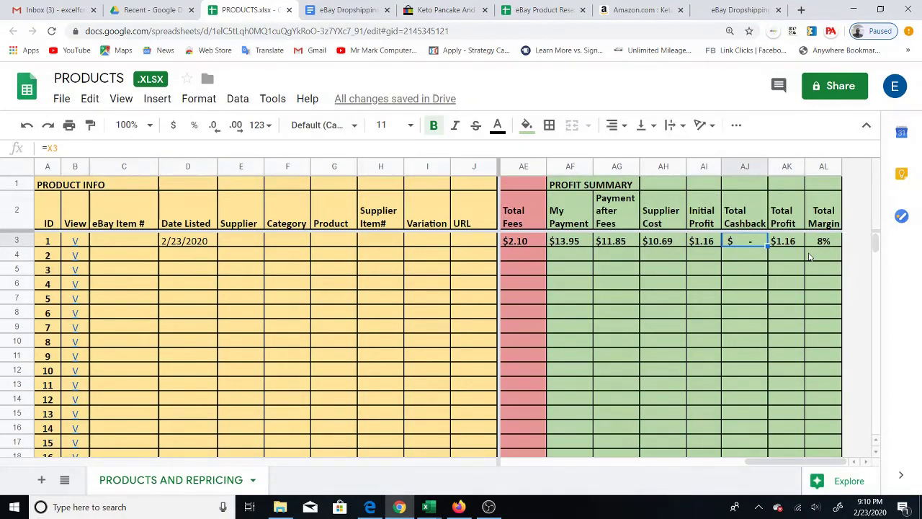
pyautogui.press('Right')
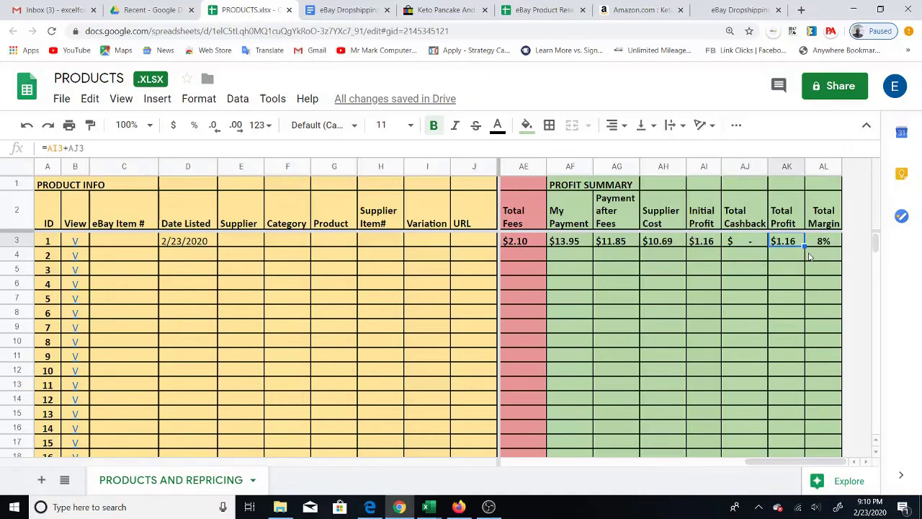
# - Enter 5 as Credit Card (%) in cell S3 and 2 as Portal (%) in cell T3 for product ID 1
pyautogui.press('Left')
pyautogui.press('Left')
pyautogui.press('Left')
pyautogui.press('Left')
pyautogui.press('Left')
pyautogui.press('Left')
pyautogui.press('Left')
pyautogui.press('Left')
pyautogui.press('Left')
pyautogui.press('Left')
pyautogui.press('Left')
pyautogui.press('Left')
pyautogui.press('Left')
pyautogui.press('Left')
pyautogui.press('Left')
pyautogui.press('Left')
pyautogui.press('Left')
pyautogui.press('Left')
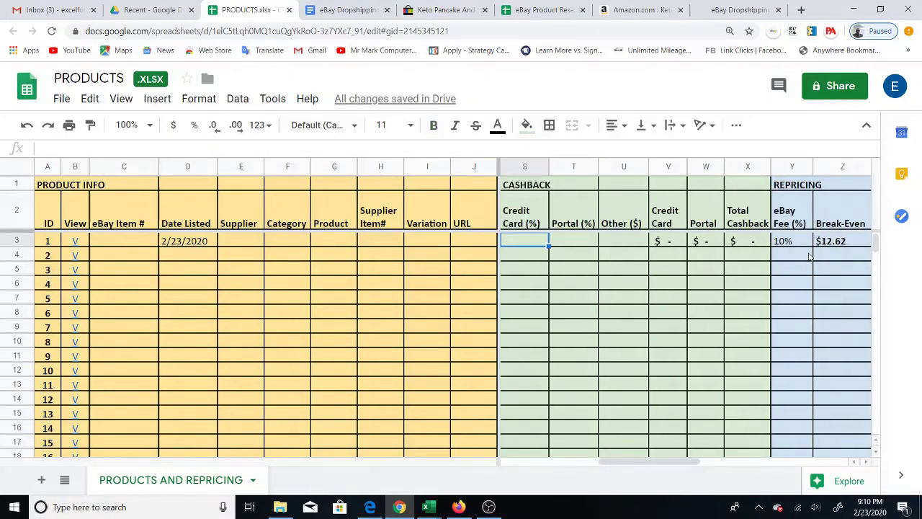
pyautogui.press('Left')
pyautogui.press('Right')
pyautogui.write('5')
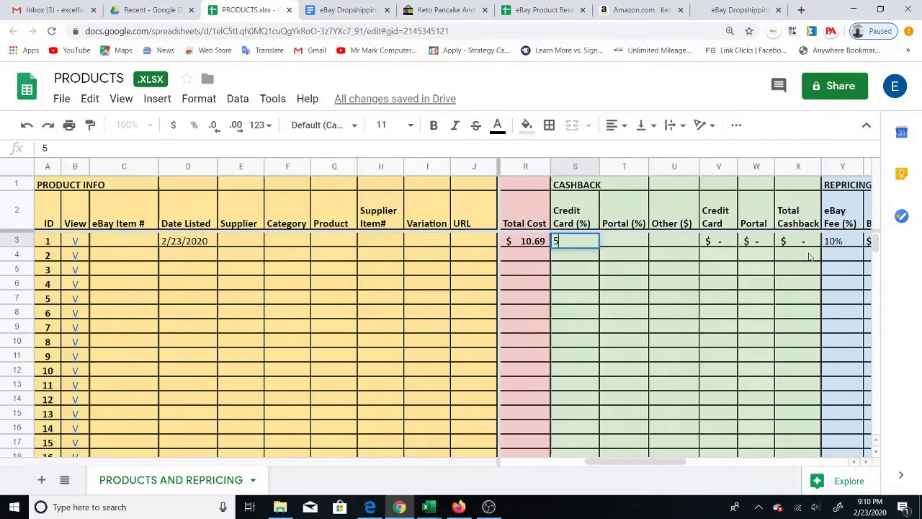
pyautogui.press('Tab')
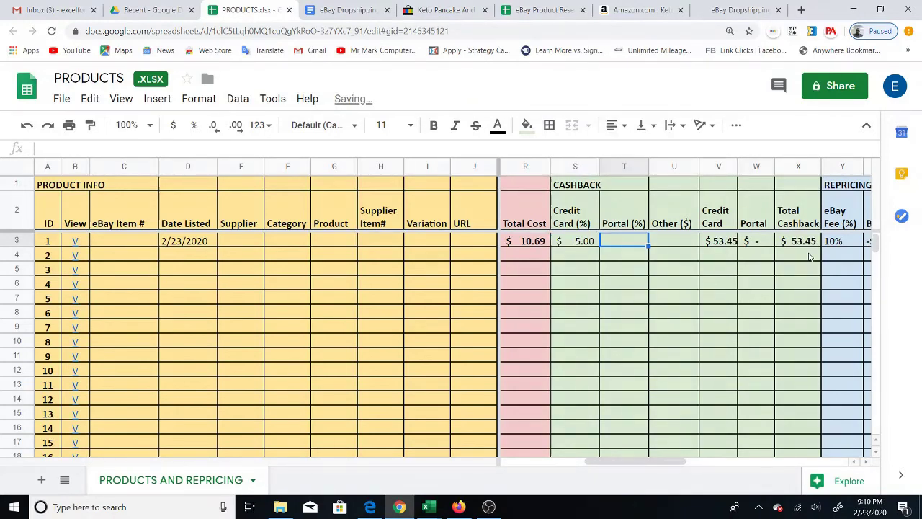
pyautogui.write('2')
pyautogui.press('Tab')
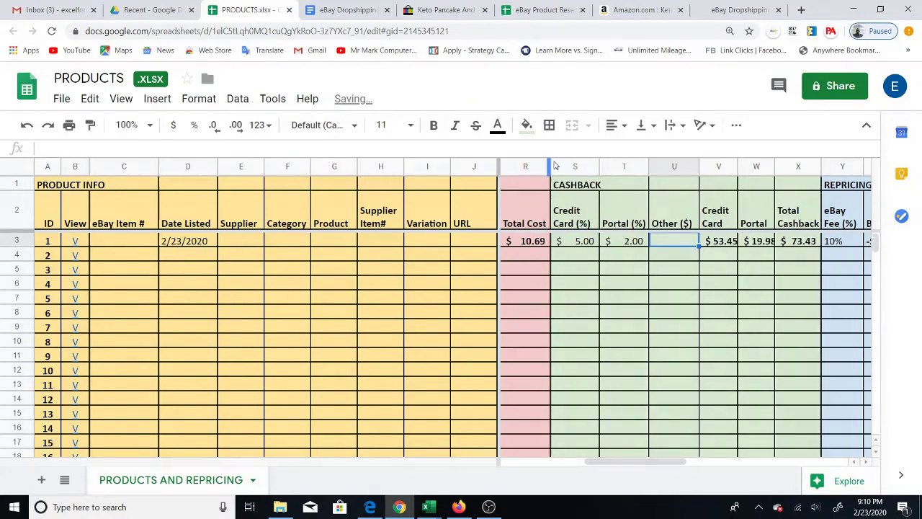
# - Format the Credit Card (%) and Portal (%) columns as percentages and enter 5% and 2% for product ID 1
pyautogui.moveTo(559, 167); pyautogui.dragTo(606, 168)
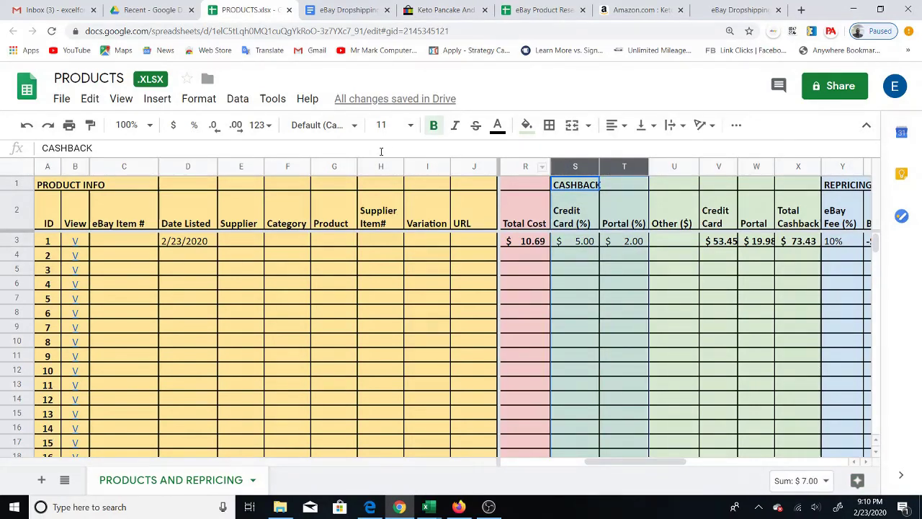
pyautogui.click(194, 126)
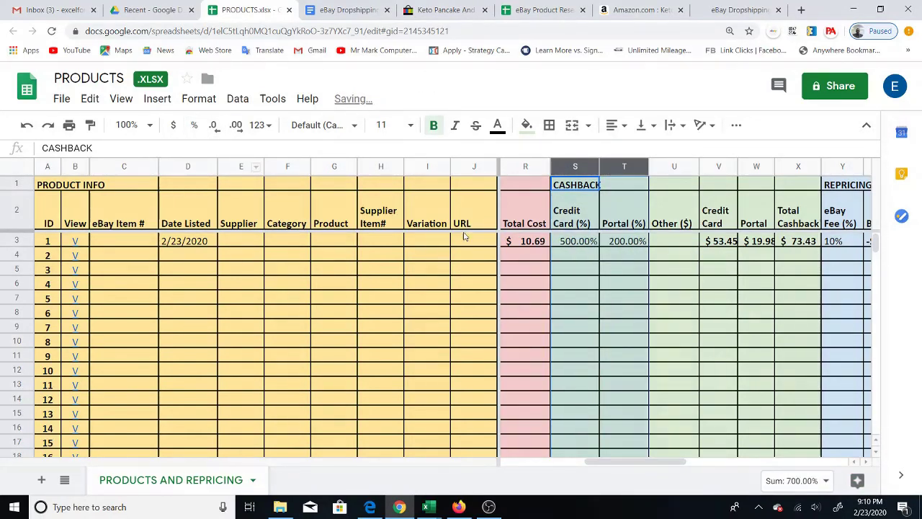
pyautogui.click(575, 240)
pyautogui.write('5')
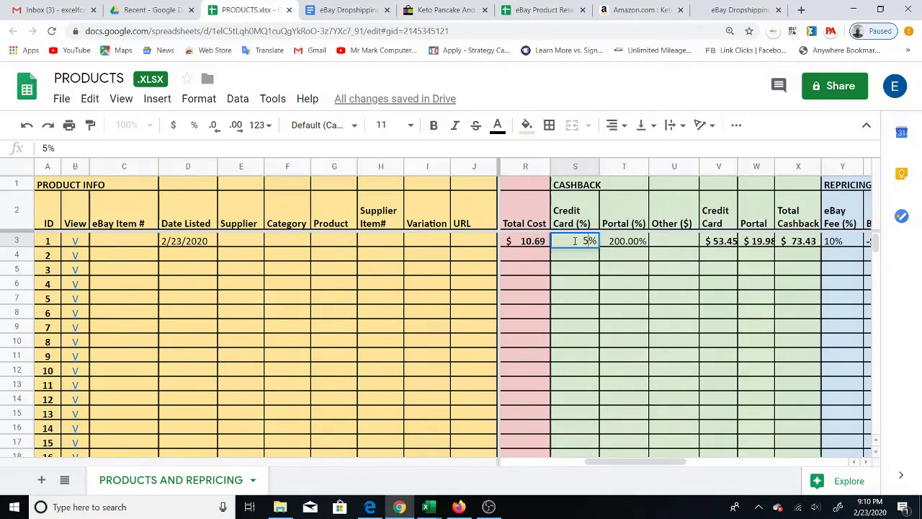
pyautogui.press('Tab')
pyautogui.write('2')
pyautogui.press('Return')
# - Check the cashback amounts of product ID 1, covering Credit Card, Portal and Total Cashback, through to the Repricing section
pyautogui.press('Up')
pyautogui.press('Tab')
pyautogui.press('Right')
pyautogui.press('Left')
pyautogui.press('Left')
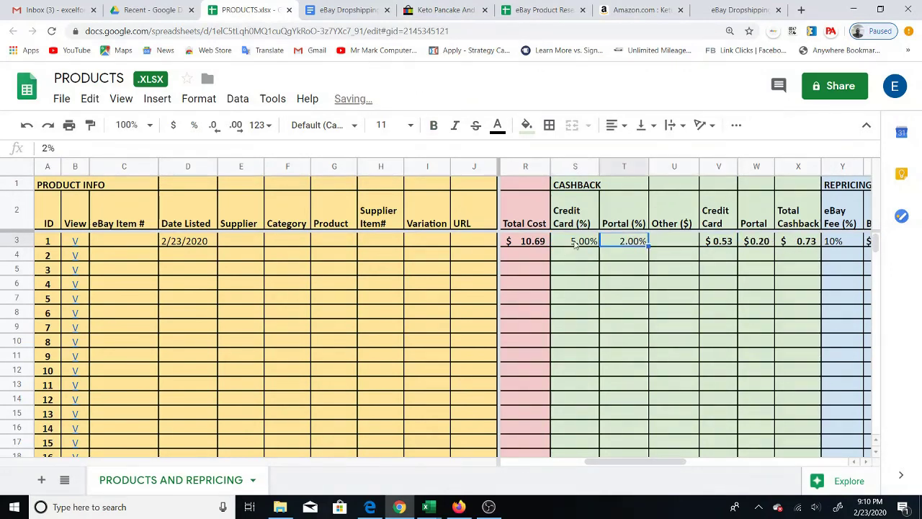
pyautogui.press('Left')
pyautogui.press('Right')
pyautogui.press('Right')
pyautogui.press('Right')
pyautogui.press('Right')
pyautogui.press('Right')
pyautogui.press('Right')
pyautogui.press('Right')
pyautogui.press('Right')
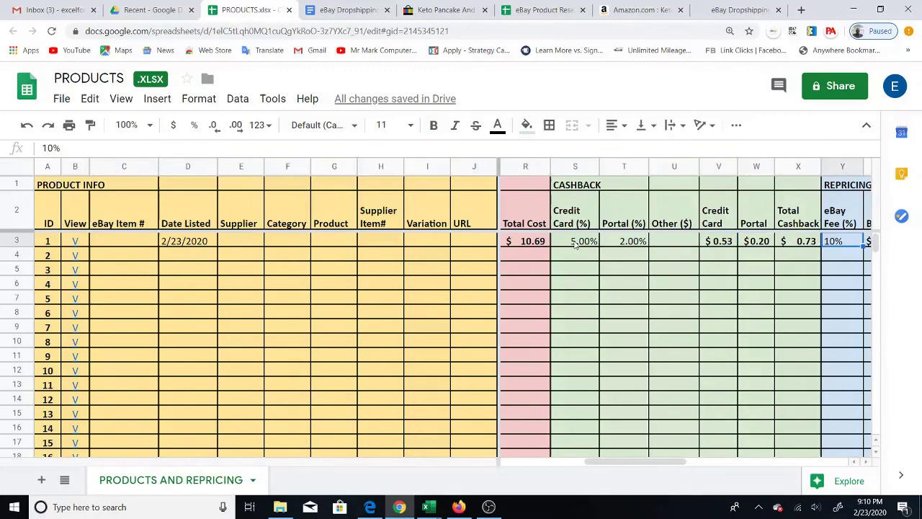
pyautogui.press('Right')
pyautogui.press('Right')
pyautogui.press('Right')
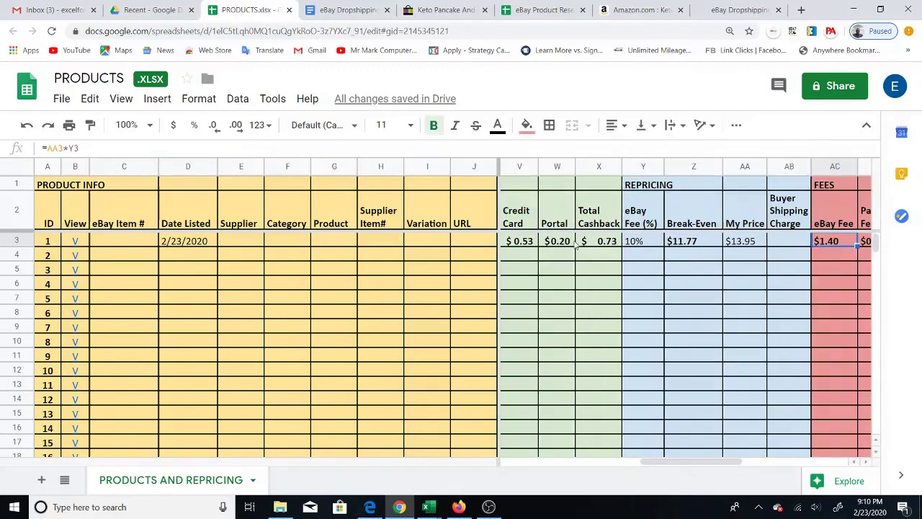
# - Compare the recalculated Break-Even with My Price and the eBay and PayPal fees of product ID 1
pyautogui.press('Left')
pyautogui.press('Left')
pyautogui.press('Right')
pyautogui.press('Right')
pyautogui.press('Right')
pyautogui.press('Right')
pyautogui.press('Right')
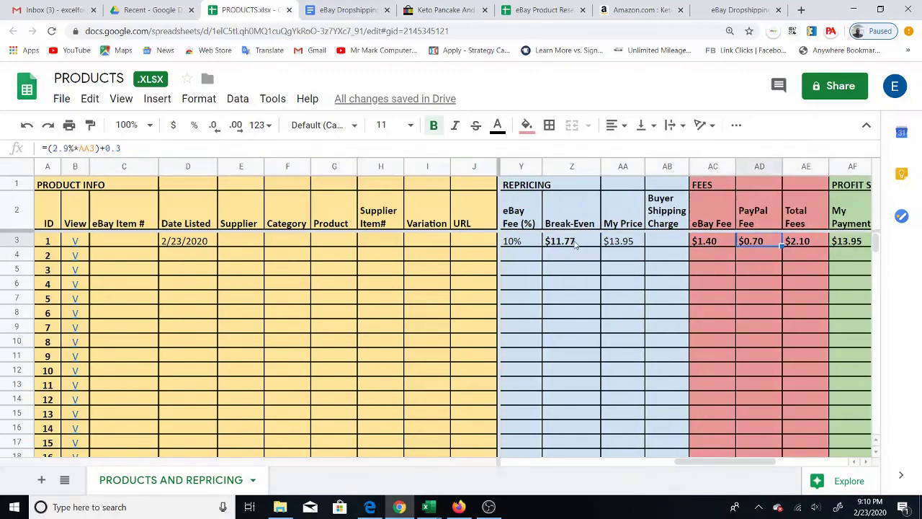
pyautogui.press('Left')
pyautogui.press('Left')
pyautogui.press('Left')
pyautogui.press('Left')
pyautogui.press('Left')
pyautogui.press('Left')
pyautogui.press('Left')
pyautogui.press('Left')
pyautogui.press('Left')
pyautogui.press('Left')
pyautogui.press('Left')
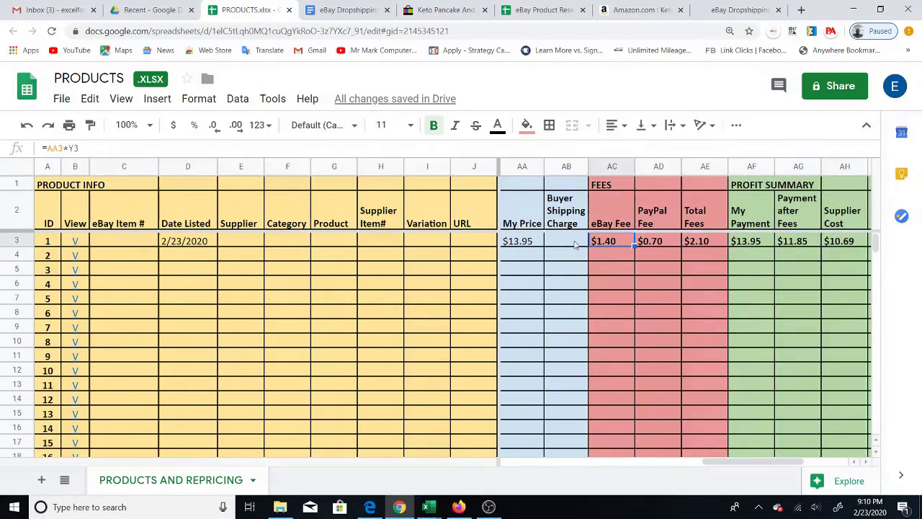
# - Examine how the cashback changes Total Profit and Total Margin in the Profit Summary of product ID 1
pyautogui.press('Right')
pyautogui.press('Right')
pyautogui.press('Right')
pyautogui.press('Right')
pyautogui.press('Right')
pyautogui.press('Right')
pyautogui.press('Right')
pyautogui.press('Right')
pyautogui.press('Right')
pyautogui.press('Right')
pyautogui.press('Right')
pyautogui.press('Right')
pyautogui.press('Right')
pyautogui.press('Right')
pyautogui.press('Right')
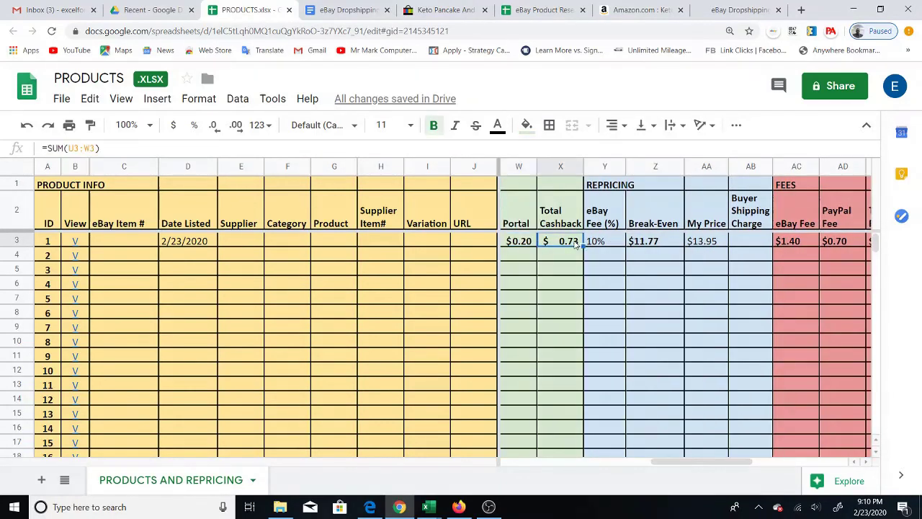
pyautogui.press('Left')
pyautogui.press('Left')
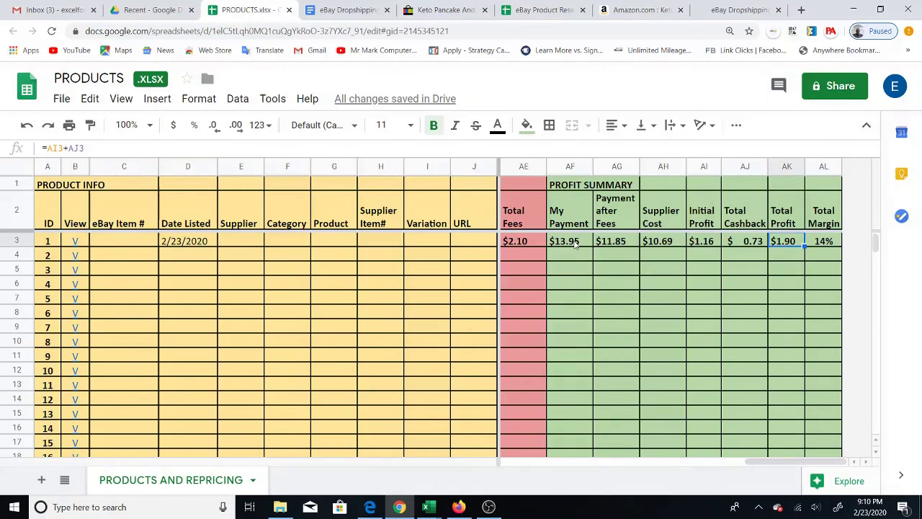
pyautogui.press('Right')
pyautogui.press('Right')
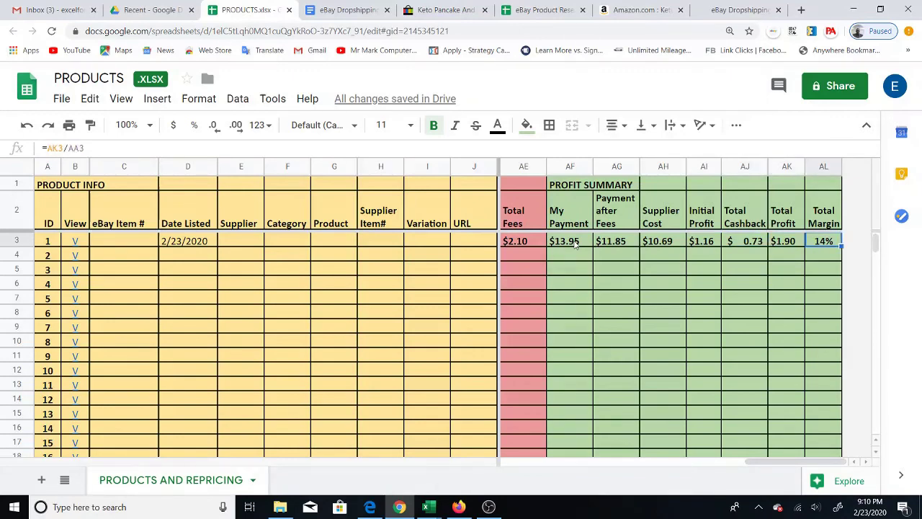
# - Trace product ID 1 back from Payment after Fees in the Profit Summary to its cashback percentages
pyautogui.press('Left')
pyautogui.press('Left')
pyautogui.press('Left')
pyautogui.press('Left')
pyautogui.press('Left')
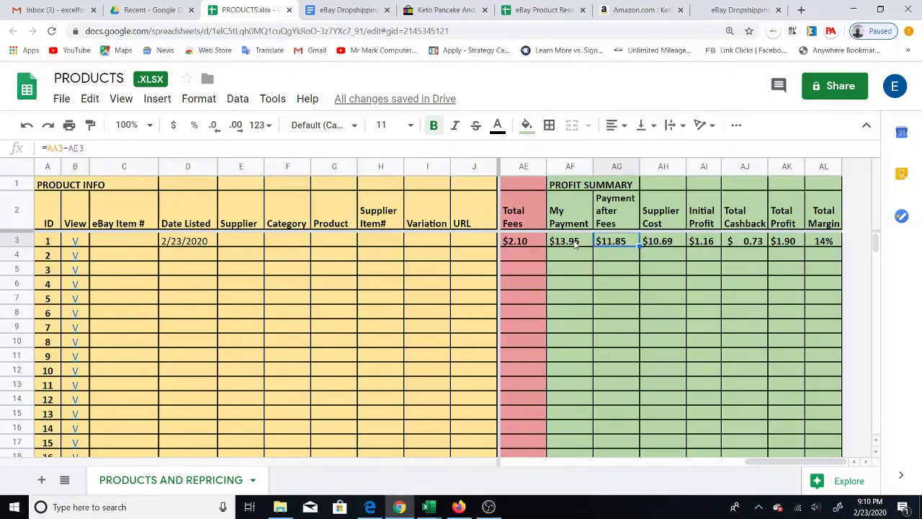
pyautogui.press('Left')
pyautogui.press('Left')
pyautogui.press('Right')
pyautogui.press('Left')
pyautogui.press('Left')
pyautogui.press('Left')
pyautogui.press('Left')
pyautogui.press('Left')
pyautogui.press('Left')
pyautogui.press('Left')
pyautogui.press('Left')
pyautogui.press('Left')
pyautogui.press('Left')
pyautogui.press('Left')
pyautogui.press('Left')
pyautogui.press('Left')
pyautogui.press('Left')
pyautogui.press('Left')
pyautogui.press('Left')
pyautogui.press('Left')
pyautogui.press('Left')
pyautogui.press('Left')
pyautogui.press('Left')
pyautogui.press('Left')
pyautogui.press('Left')
pyautogui.press('Left')
pyautogui.press('Left')
pyautogui.press('Left')
pyautogui.press('Left')
pyautogui.press('Left')
pyautogui.press('Left')
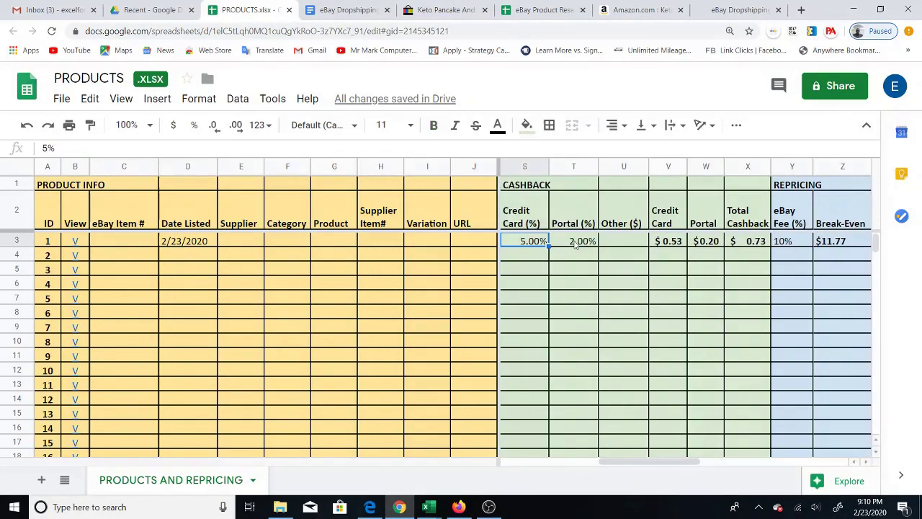
pyautogui.press('Right')
pyautogui.press('Right')
pyautogui.press('Right')
pyautogui.press('Right')
pyautogui.press('Right')
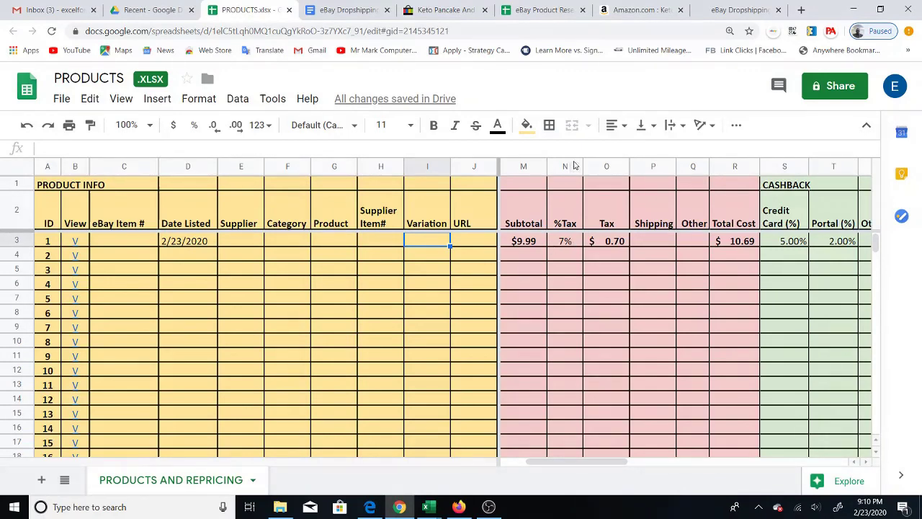
# - Review the Product Info fields of product ID 1, from eBay Item #, Supplier and Category through Variation and URL
pyautogui.click(135, 243)
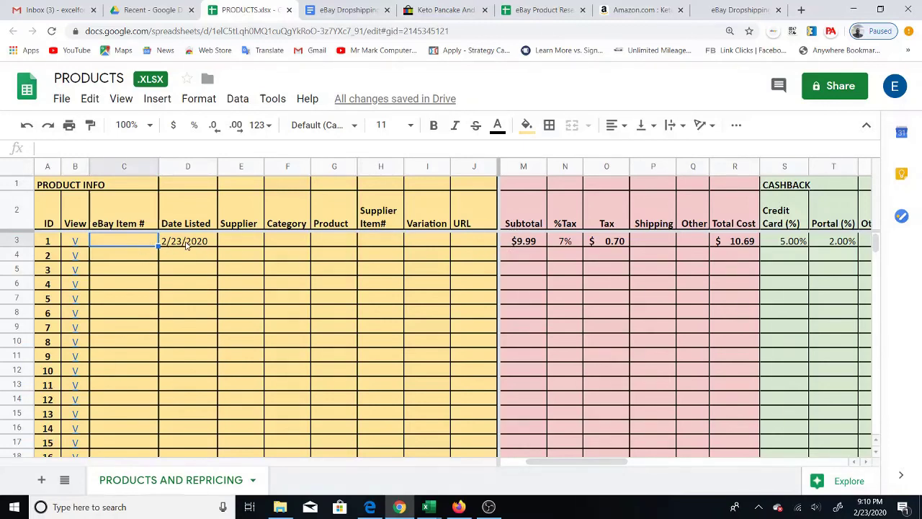
pyautogui.click(240, 245)
pyautogui.click(290, 246)
pyautogui.click(327, 246)
pyautogui.click(377, 248)
pyautogui.click(439, 246)
pyautogui.click(485, 246)
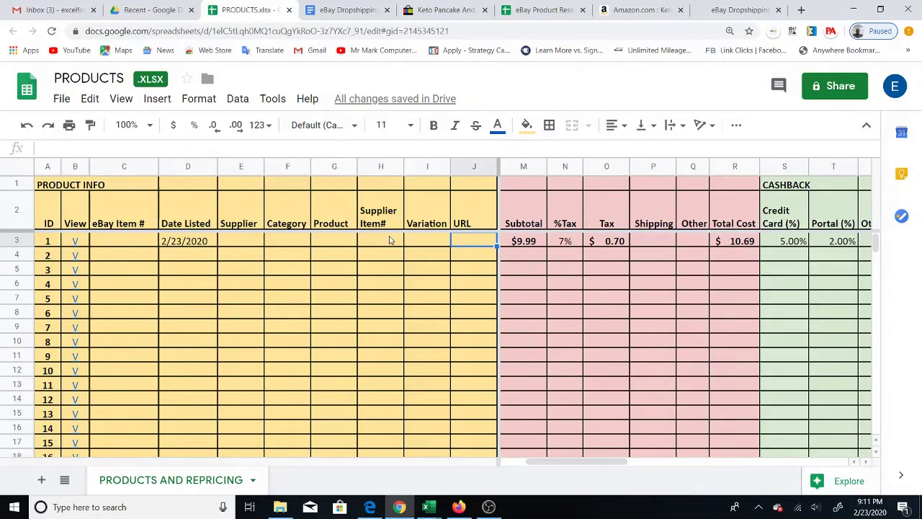
pyautogui.press('Right')
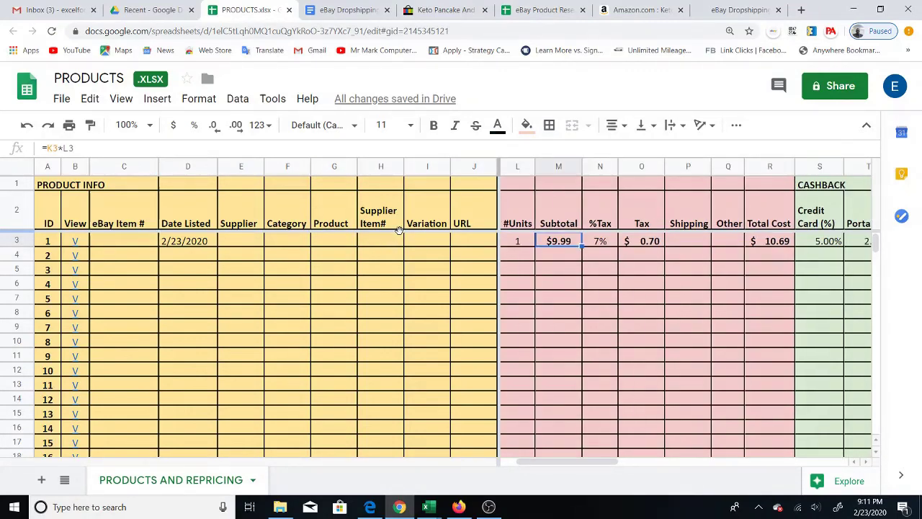
# - Examine product ID 1 across the Cost Info, Cashback and fee columns through to Total Margin in the Profit Summary
pyautogui.press('Right')
pyautogui.press('Right')
pyautogui.press('Right')
pyautogui.press('Right')
pyautogui.press('Right')
pyautogui.press('Right')
pyautogui.press('Right')
pyautogui.press('Right')
pyautogui.press('Right')
pyautogui.press('Right')
pyautogui.press('Right')
pyautogui.press('Right')
pyautogui.press('Right')
pyautogui.press('Right')
pyautogui.press('Right')
pyautogui.press('Right')
pyautogui.press('Right')
pyautogui.press('Right')
pyautogui.press('Right')
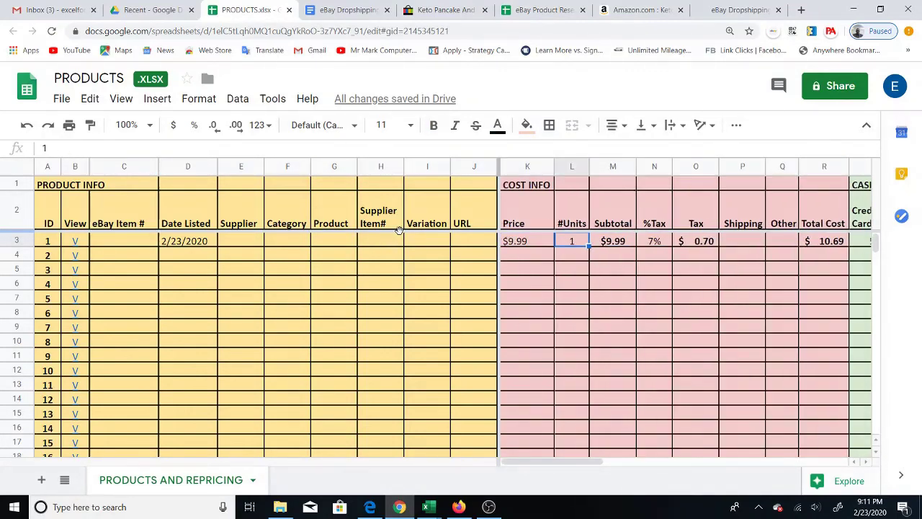
pyautogui.press('Right')
pyautogui.press('Right')
pyautogui.press('Right')
pyautogui.press('Right')
pyautogui.press('Right')
pyautogui.press('Right')
pyautogui.press('Right')
pyautogui.press('Right')
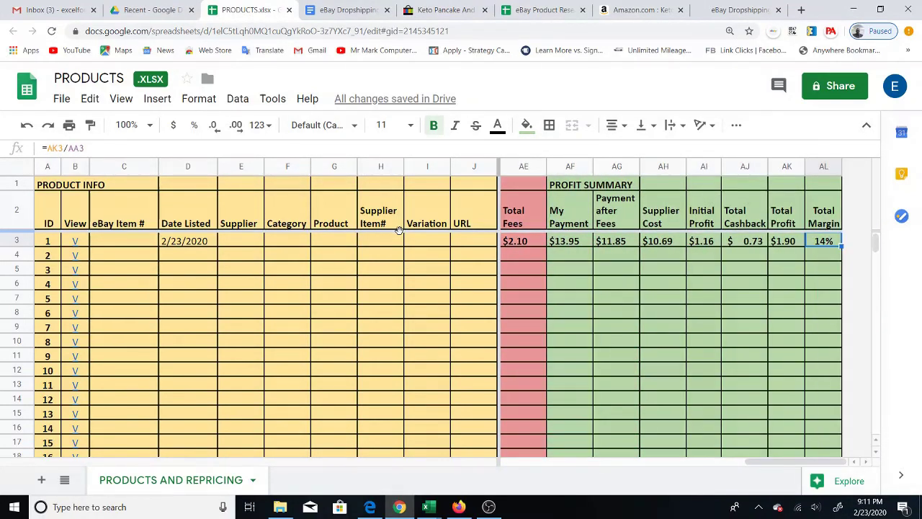
# - Trace product ID 1 back from Total Margin through its cost and Product Info fields to the eBay View link
pyautogui.press('Left')
pyautogui.press('Left')
pyautogui.press('Left')
pyautogui.press('Left')
pyautogui.press('Left')
pyautogui.press('Left')
pyautogui.press('Left')
pyautogui.press('Left')
pyautogui.press('Left')
pyautogui.press('Left')
pyautogui.press('Left')
pyautogui.press('Left')
pyautogui.press('Left')
pyautogui.press('Left')
pyautogui.press('Left')
pyautogui.press('Left')
pyautogui.press('Left')
pyautogui.press('Left')
pyautogui.press('Left')
pyautogui.press('Left')
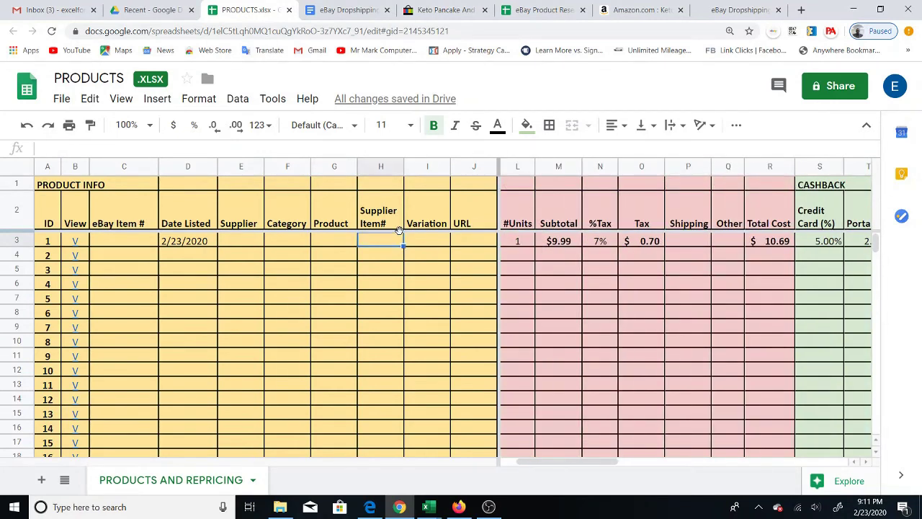
pyautogui.press('Left')
pyautogui.press('Left')
pyautogui.press('Left')
pyautogui.press('Left')
pyautogui.press('Left')
pyautogui.press('Left')
pyautogui.press('Left')
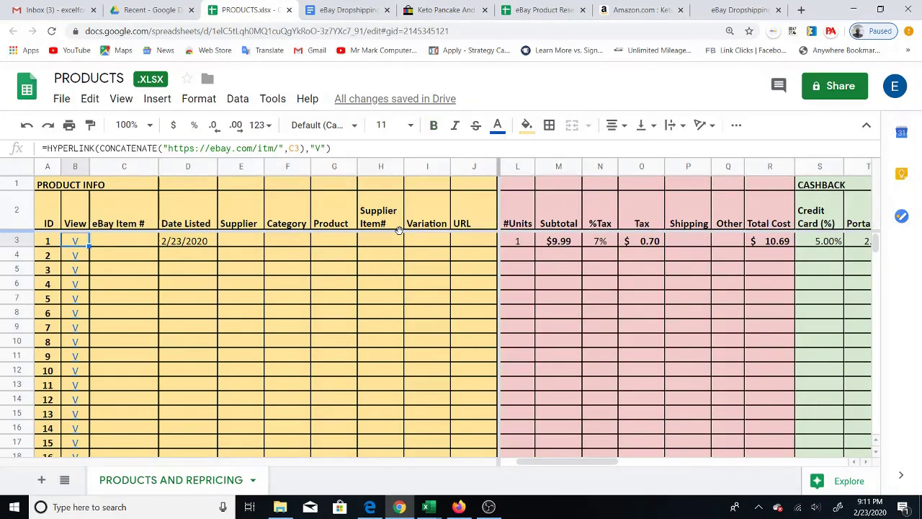
# - Check the eBay Item #, URL and supplier Price fields of product ID 1
pyautogui.click(133, 245)
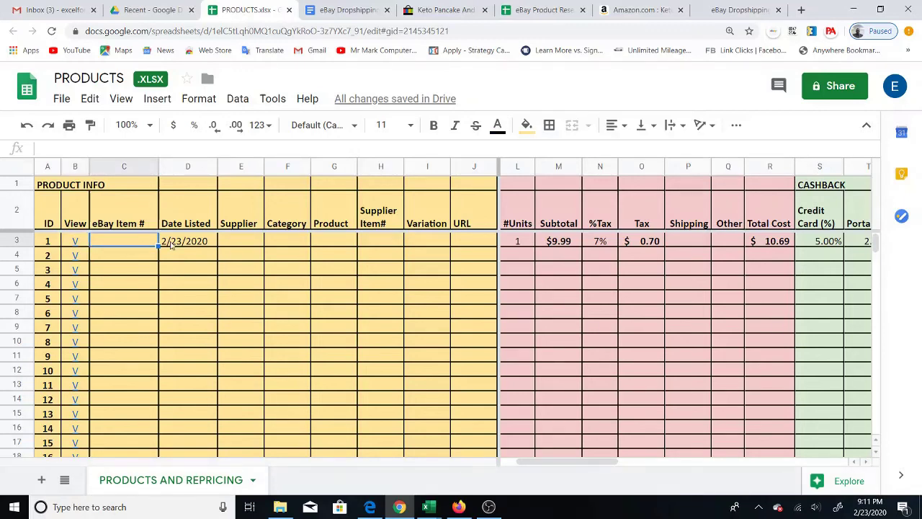
pyautogui.click(487, 248)
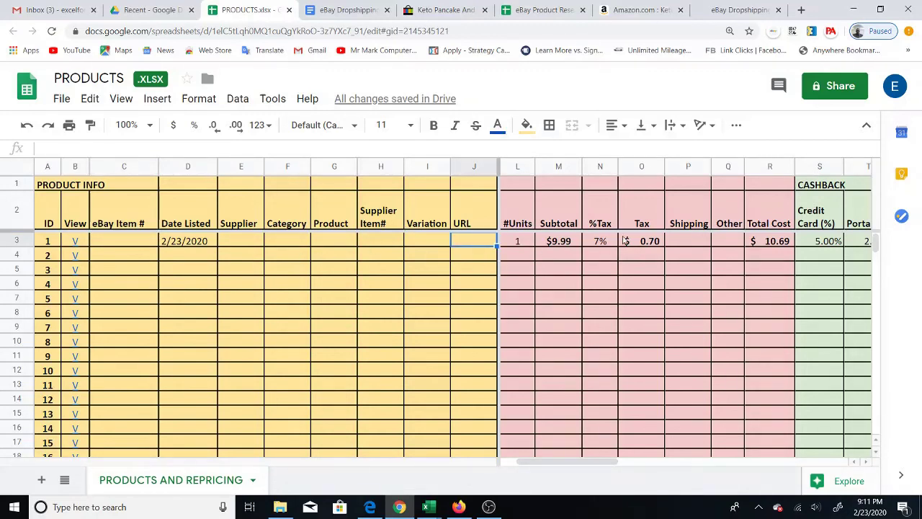
pyautogui.click(554, 243)
pyautogui.hotkey('ctrl', 'z')
pyautogui.hotkey('ctrl', 'z')
pyautogui.hotkey('ctrl', 'z')
pyautogui.hotkey('ctrl', 'z')
pyautogui.hotkey('ctrl', 'z')
pyautogui.hotkey('ctrl', 'z')
pyautogui.hotkey('ctrl', 'z')
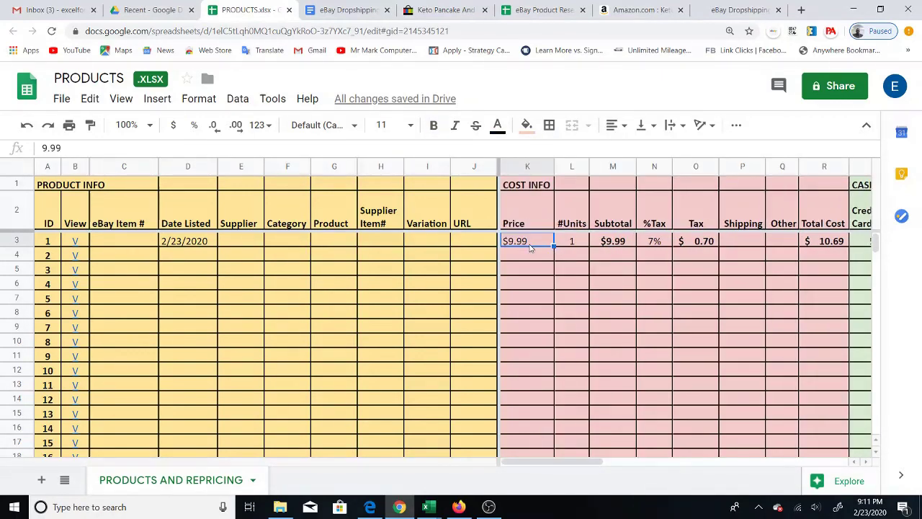
pyautogui.click(132, 246)
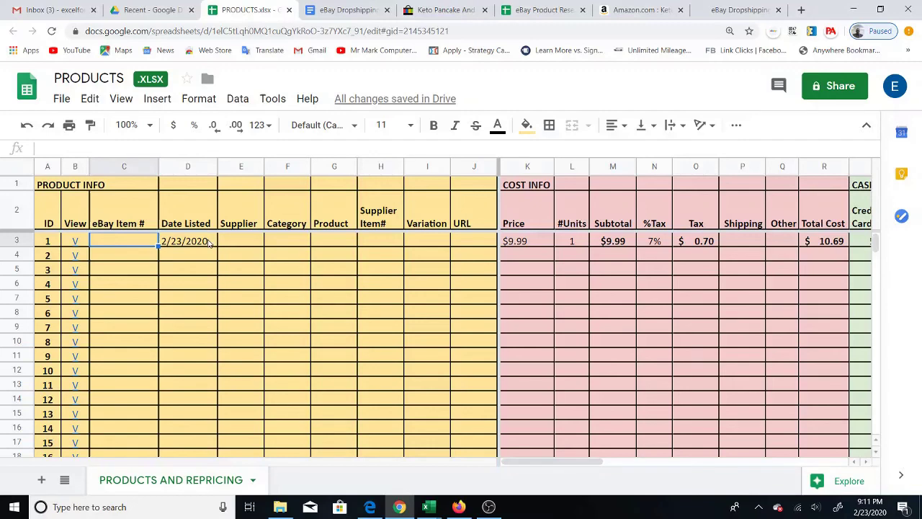
# - Compare the research checklist, the eBay Product Research sheet, the eBay Dropshipping Profit Calculator and the PRODUCTS workbook
pyautogui.click(349, 9)
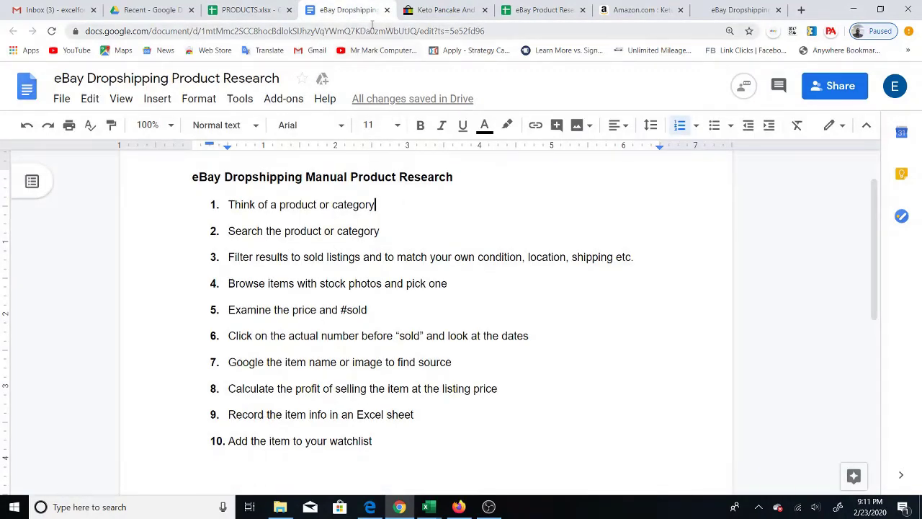
pyautogui.click(536, 8)
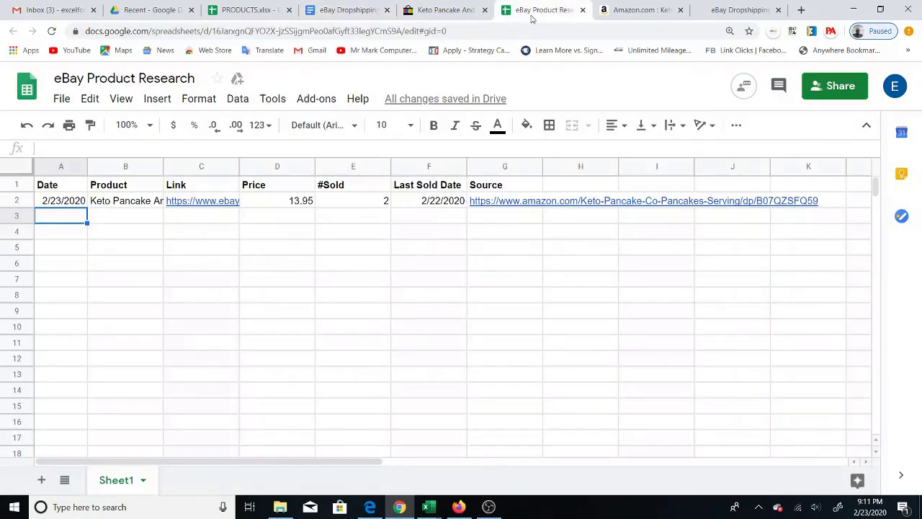
pyautogui.click(730, 9)
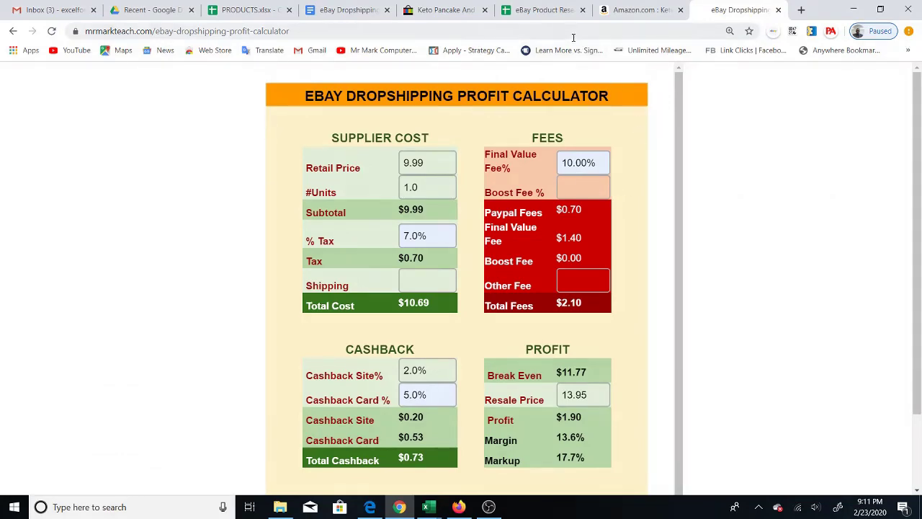
pyautogui.click(547, 10)
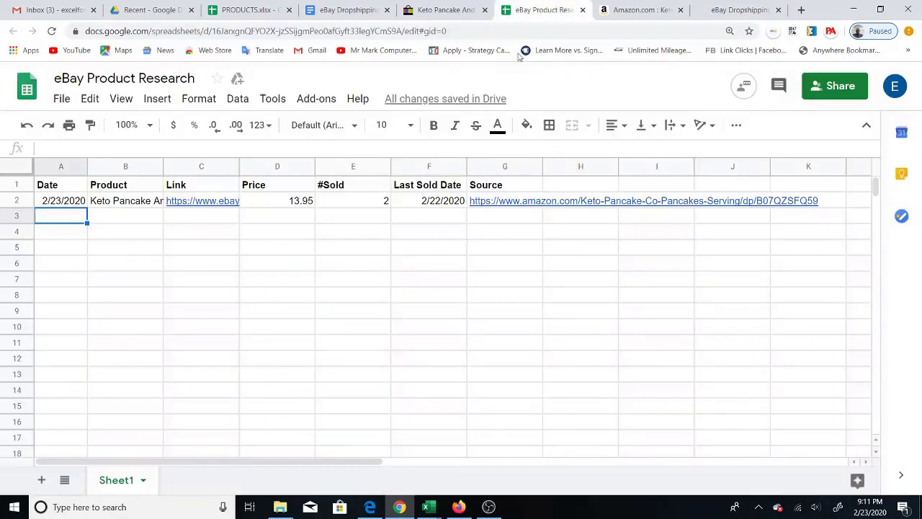
pyautogui.click(236, 11)
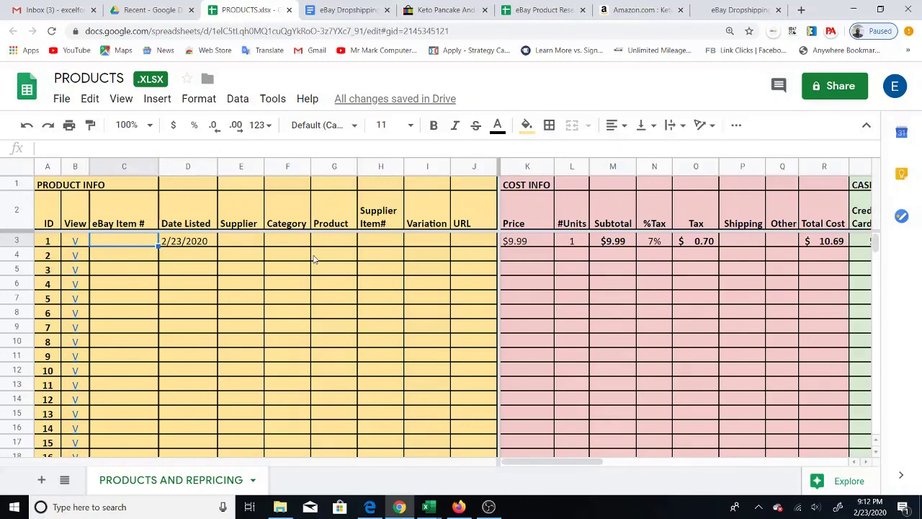
pyautogui.click(744, 4)
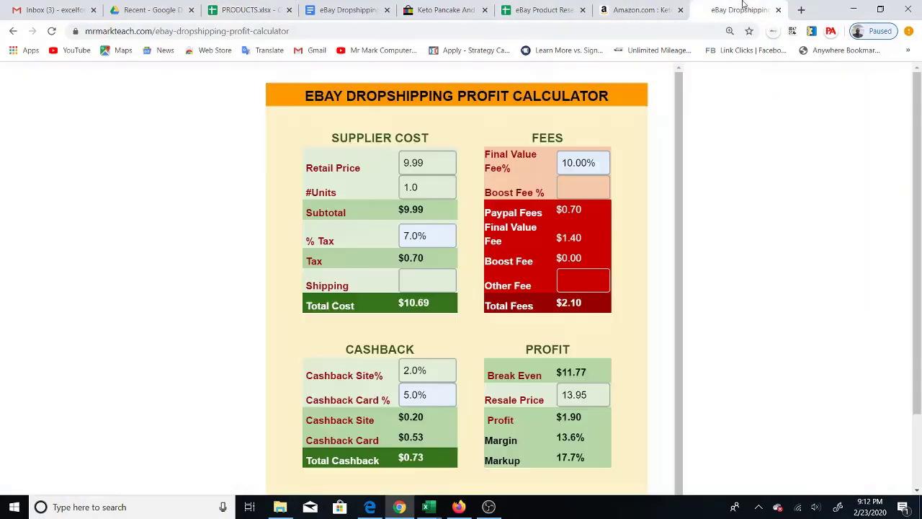
pyautogui.click(530, 11)
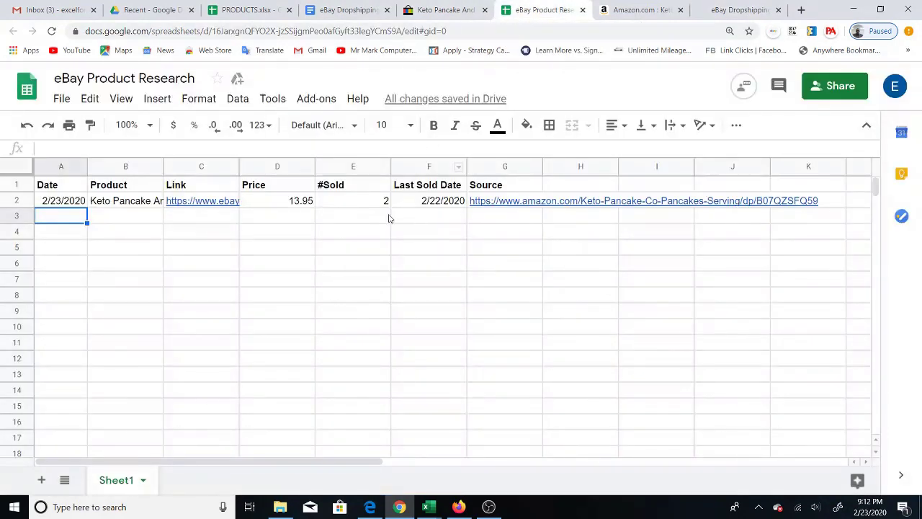